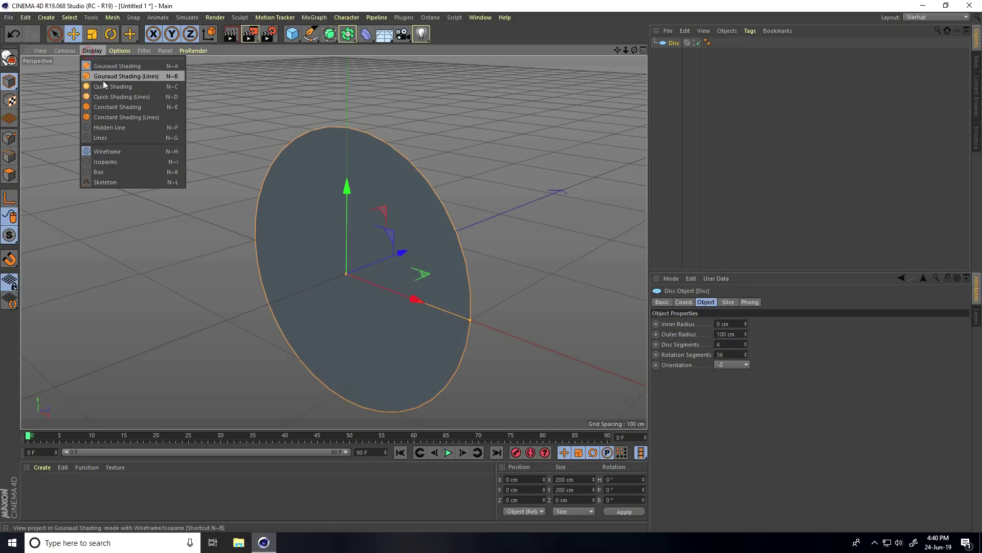
Switch the viewport display to Gouraud Shading (Lines) and reduce the disc's disc segments to 1.
{"action": "left_click", "coordinate": [103, 78]}
{"action": "left_click_drag", "start_coordinate": [316, 317], "coordinate": [346, 315], "text": "alt"}
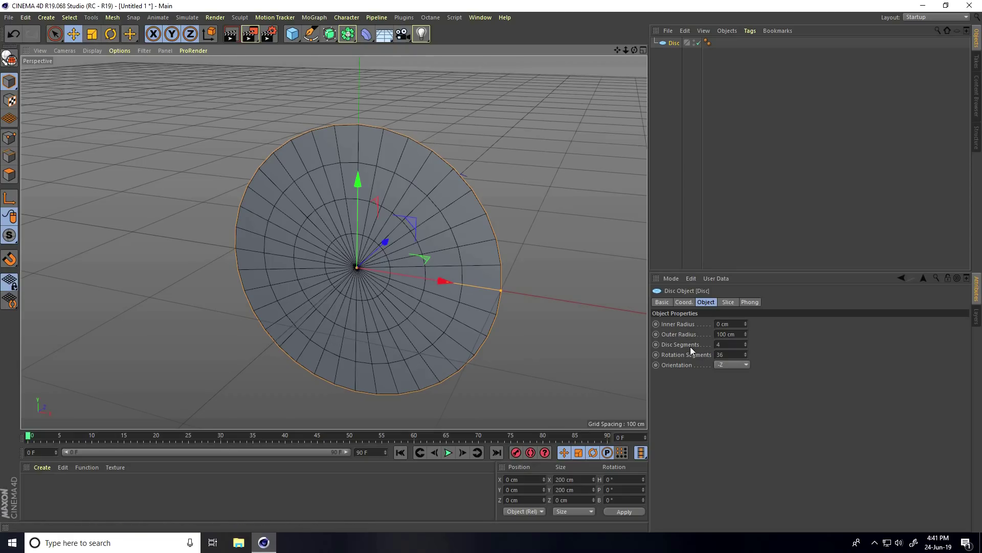
{"action": "left_click", "coordinate": [745, 346]}
{"action": "left_click", "coordinate": [745, 346]}
{"action": "left_click", "coordinate": [745, 346]}
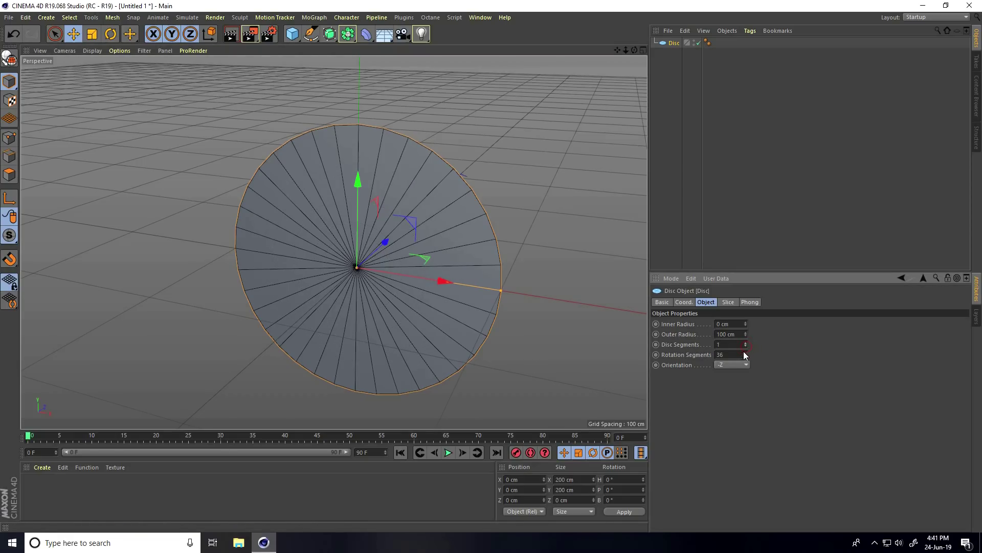
Set the disc's rotation segments to 6 after trying 8.
{"action": "double_click", "coordinate": [717, 355]}
{"action": "type", "text": "8"}
{"action": "key", "text": "Return"}
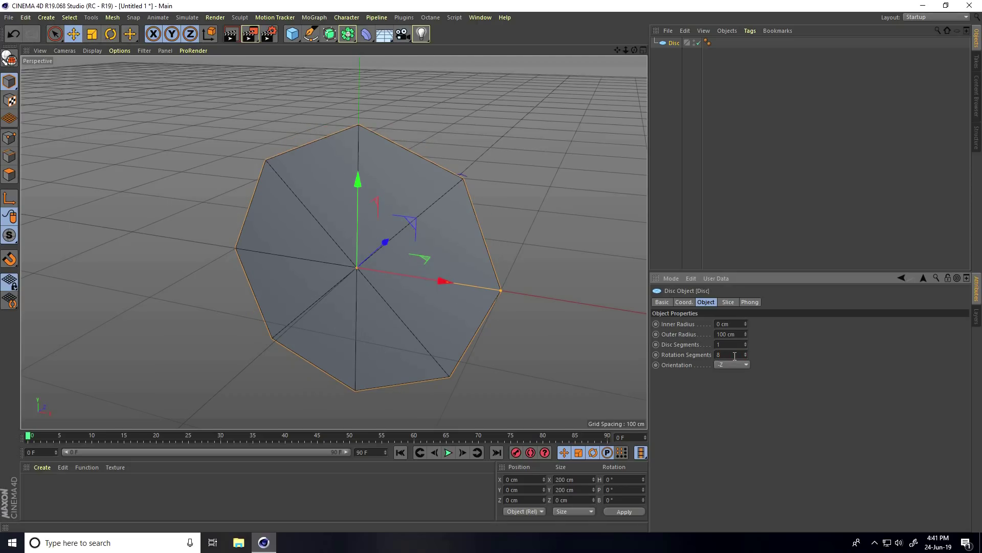
{"action": "left_click_drag", "start_coordinate": [428, 358], "coordinate": [380, 337], "text": "alt"}
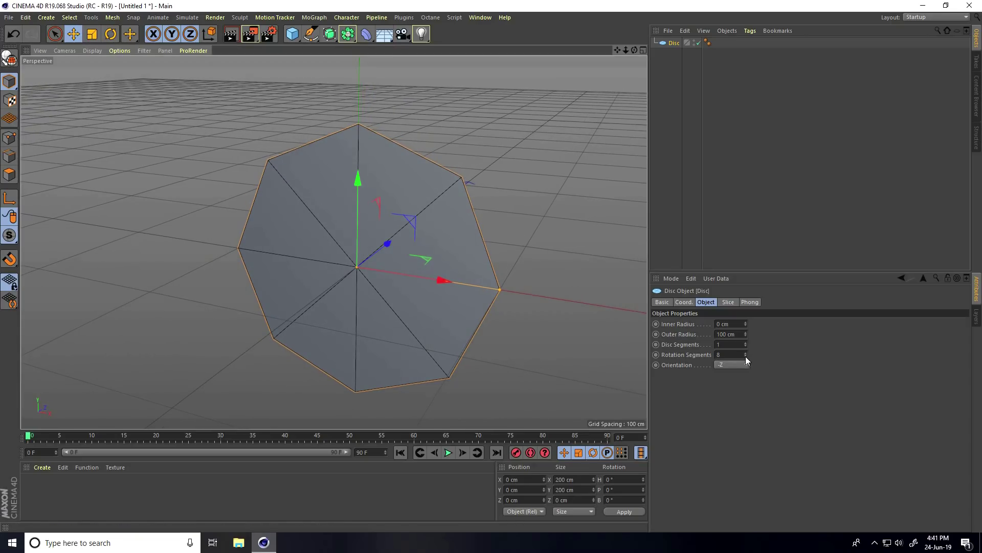
{"action": "left_click_drag", "start_coordinate": [745, 356], "coordinate": [740, 356]}
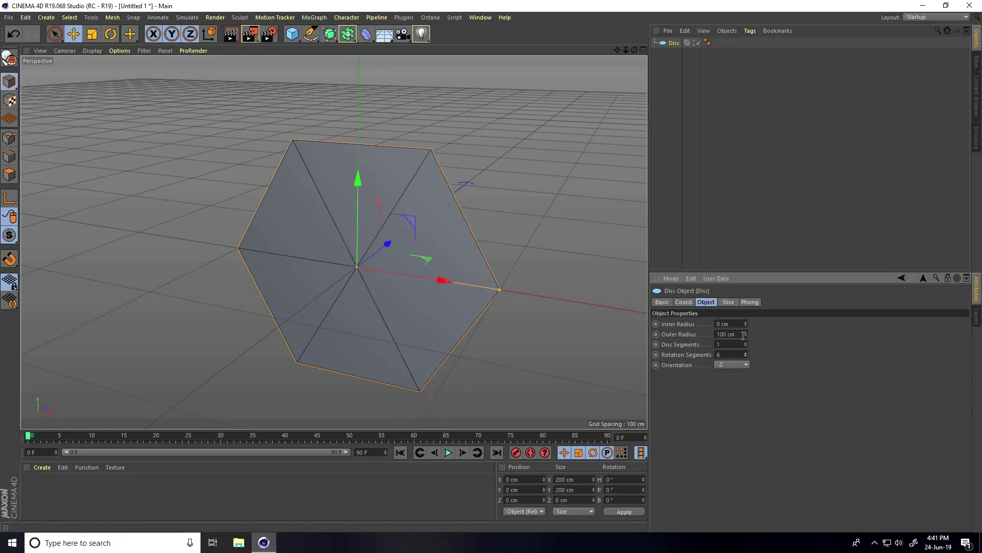
Set the hexagonal disc's outer radius to 250 cm.
{"action": "left_click", "coordinate": [717, 334]}
{"action": "type", "text": "250"}
{"action": "key", "text": "Return"}
{"action": "scroll", "coordinate": [391, 270], "scroll_direction": "down", "scroll_amount": 5}
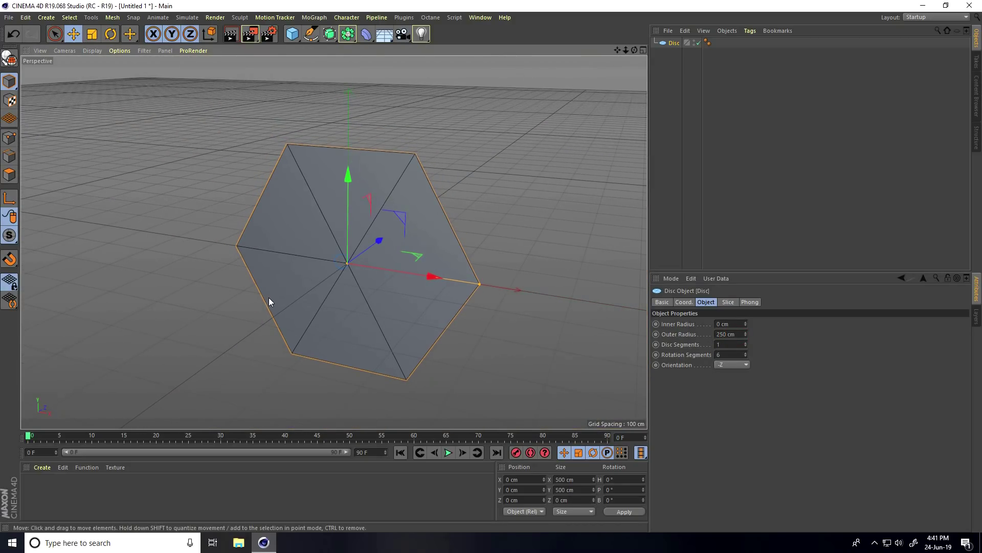
{"action": "scroll", "coordinate": [278, 298], "scroll_direction": "down", "scroll_amount": 3}
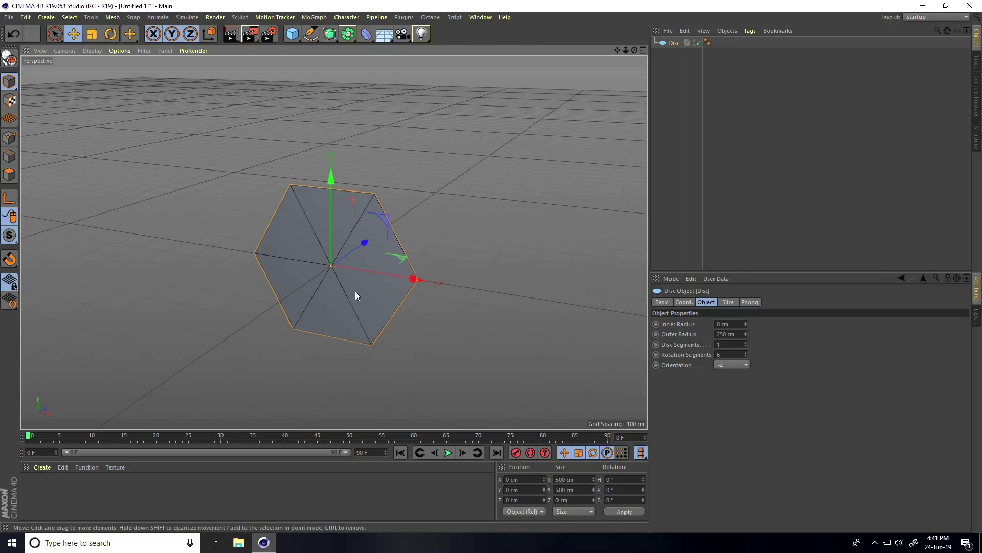
Add a Vibrate tag to the disc and enable its position and rotation vibration.
{"action": "right_click", "coordinate": [672, 45]}
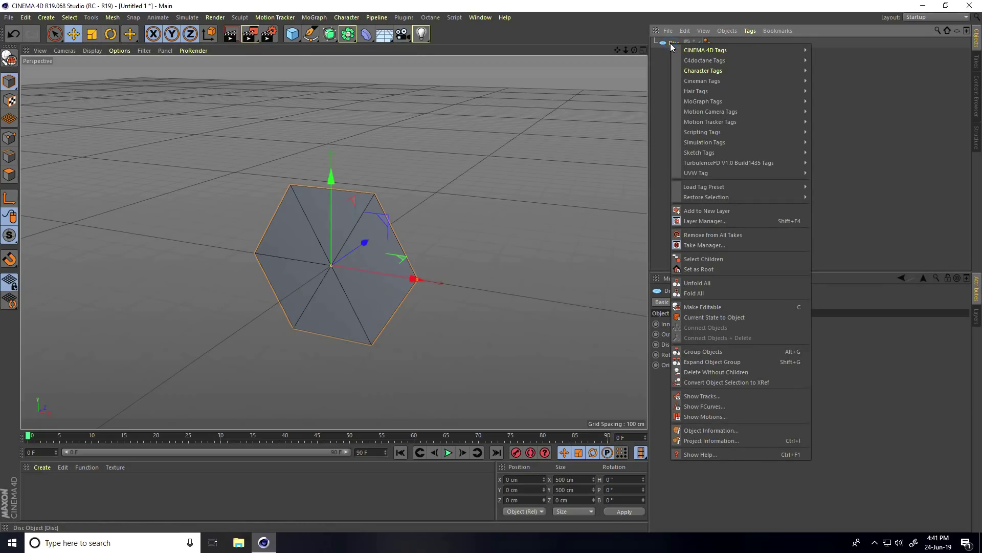
{"action": "mouse_move", "coordinate": [675, 48]}
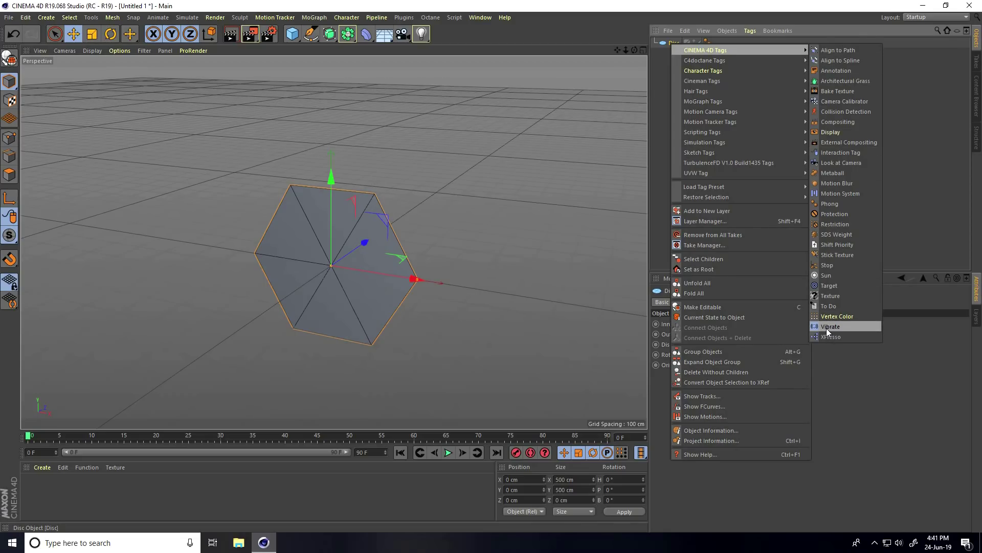
{"action": "left_click", "coordinate": [844, 326]}
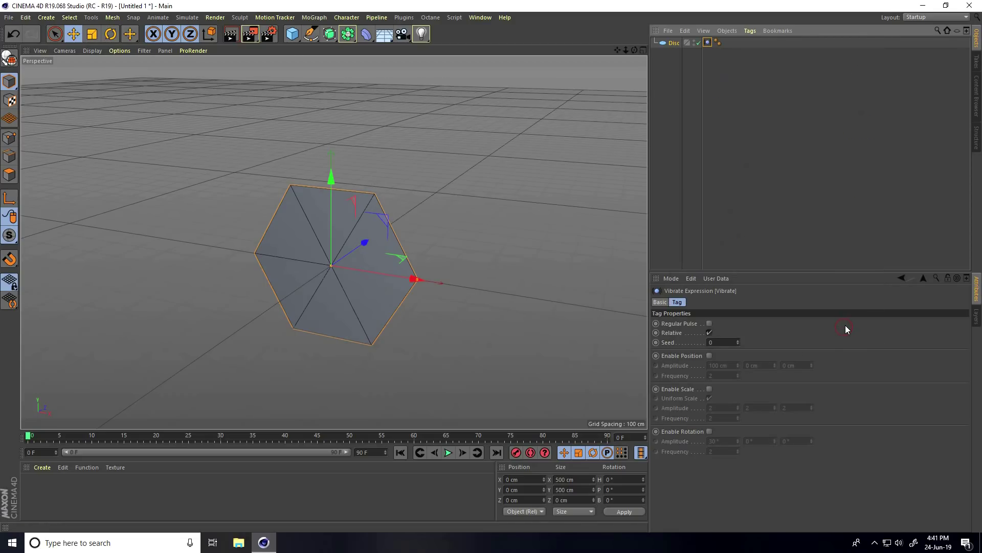
{"action": "left_click", "coordinate": [709, 355]}
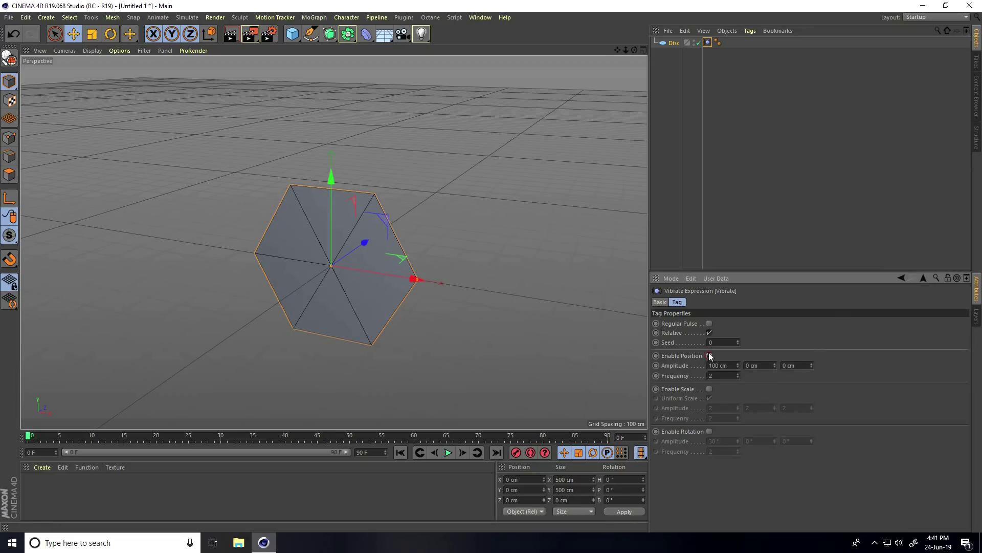
{"action": "left_click", "coordinate": [708, 432]}
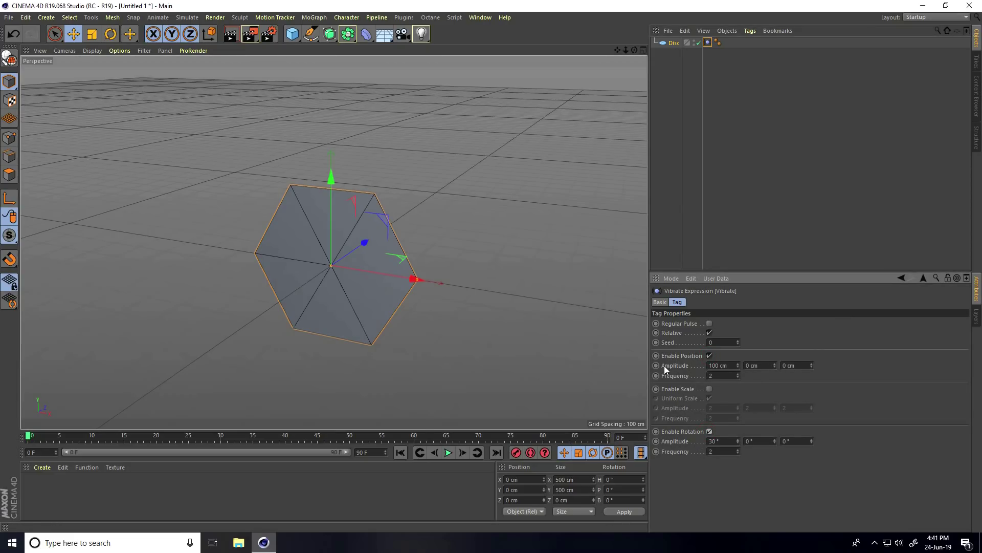
Set the Vibrate tag's position amplitude to 500 cm on all three axes with frequency 0.5, and preview the motion.
{"action": "left_click", "coordinate": [726, 365]}
{"action": "type", "text": "500"}
{"action": "key", "text": "Tab"}
{"action": "type", "text": "500"}
{"action": "key", "text": "Tab"}
{"action": "type", "text": "500"}
{"action": "key", "text": "Tab"}
{"action": "type", "text": "0.5"}
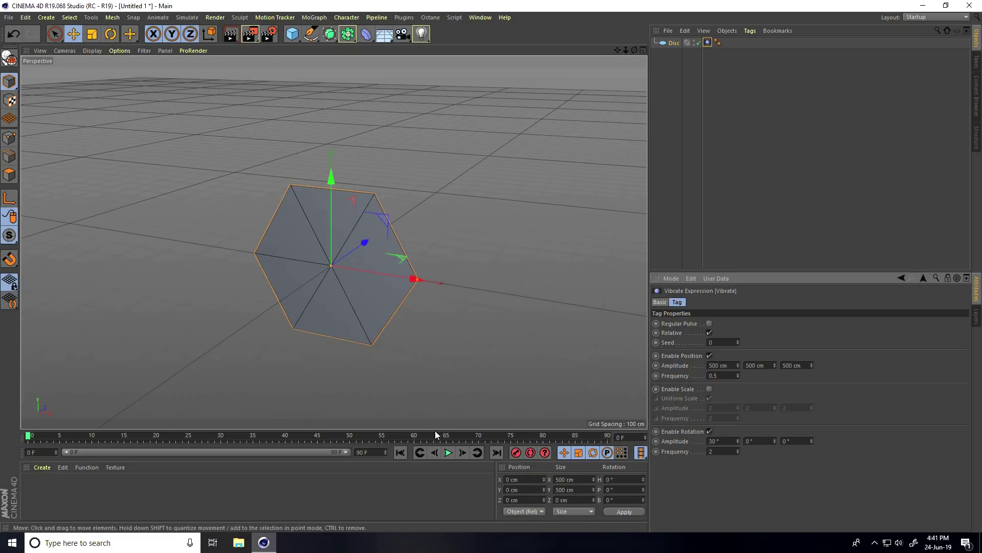
{"action": "left_click", "coordinate": [449, 452]}
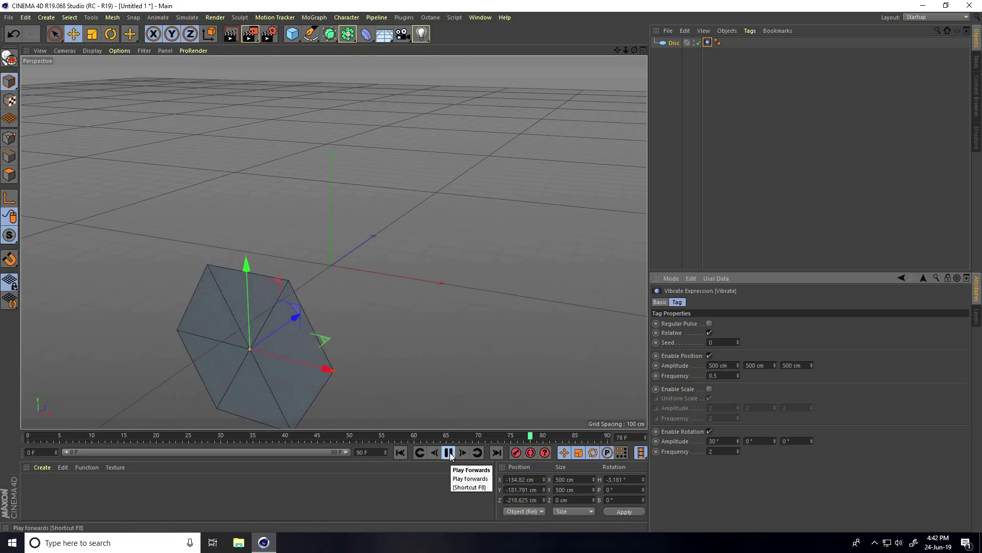
{"action": "left_click", "coordinate": [449, 453]}
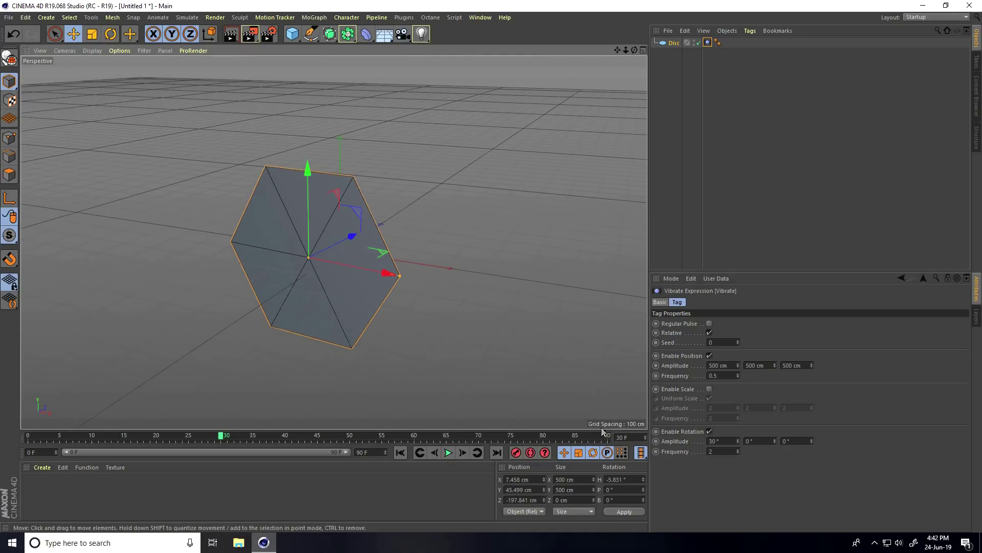
Set the Vibrate tag's rotation amplitude to 180°, 360° and 180° with frequency 0.5.
{"action": "left_click", "coordinate": [723, 441]}
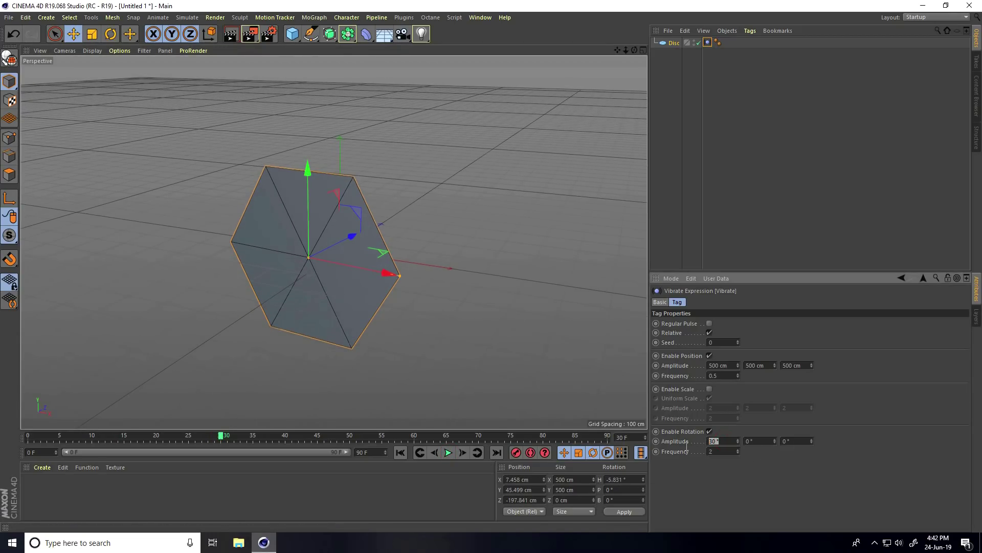
{"action": "type", "text": "180"}
{"action": "key", "text": "Tab"}
{"action": "type", "text": "360"}
{"action": "key", "text": "Tab"}
{"action": "type", "text": "180"}
{"action": "left_click", "coordinate": [708, 451]}
{"action": "type", "text": "0.5"}
Return to the start of the animation and extend the timeline and its preview range to 500 frames.
{"action": "left_click", "coordinate": [404, 452]}
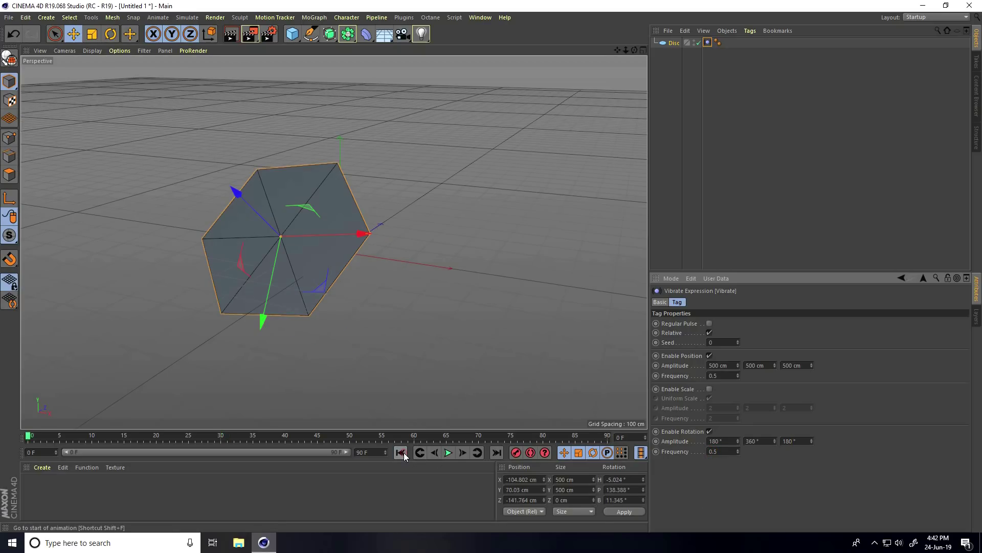
{"action": "left_click", "coordinate": [366, 452]}
{"action": "type", "text": "500"}
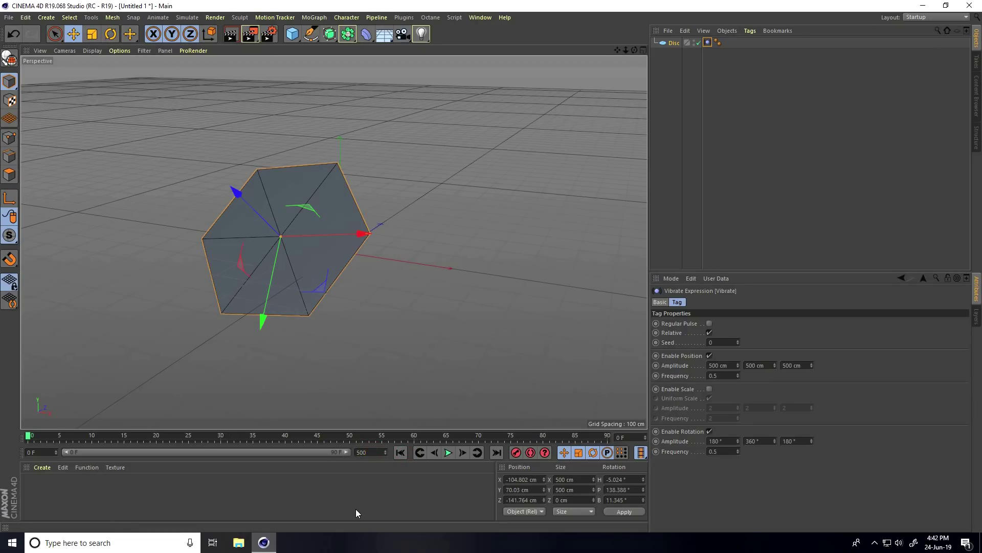
{"action": "key", "text": "Return"}
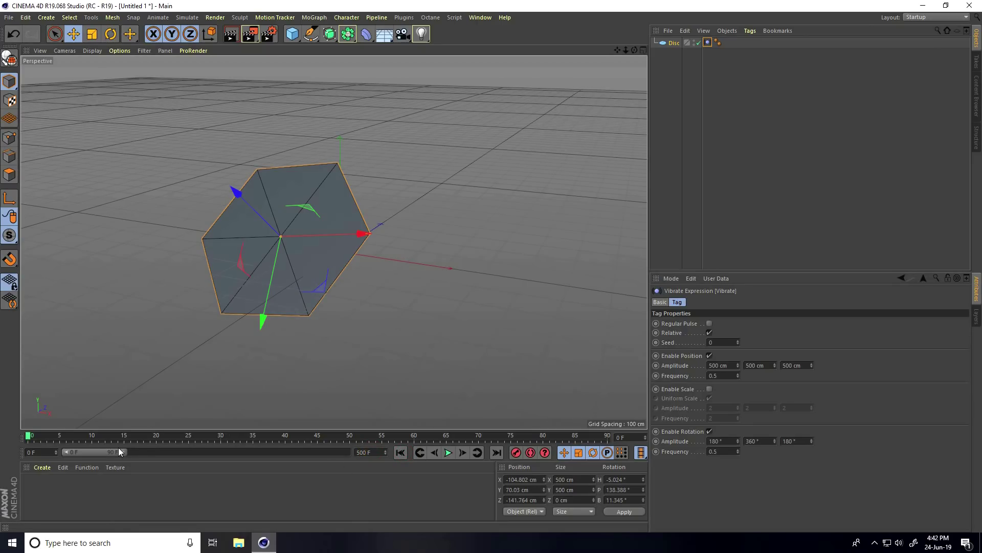
{"action": "left_click_drag", "start_coordinate": [119, 450], "coordinate": [371, 452]}
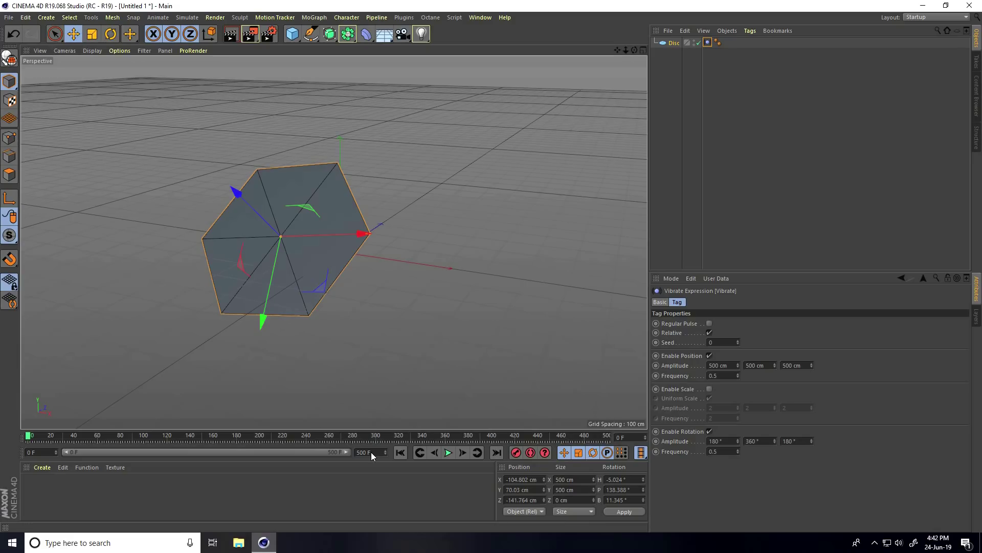
Play the animation to check the disc's vibrating motion and rewind to the first frame.
{"action": "scroll", "coordinate": [363, 307], "scroll_direction": "down", "scroll_amount": 2}
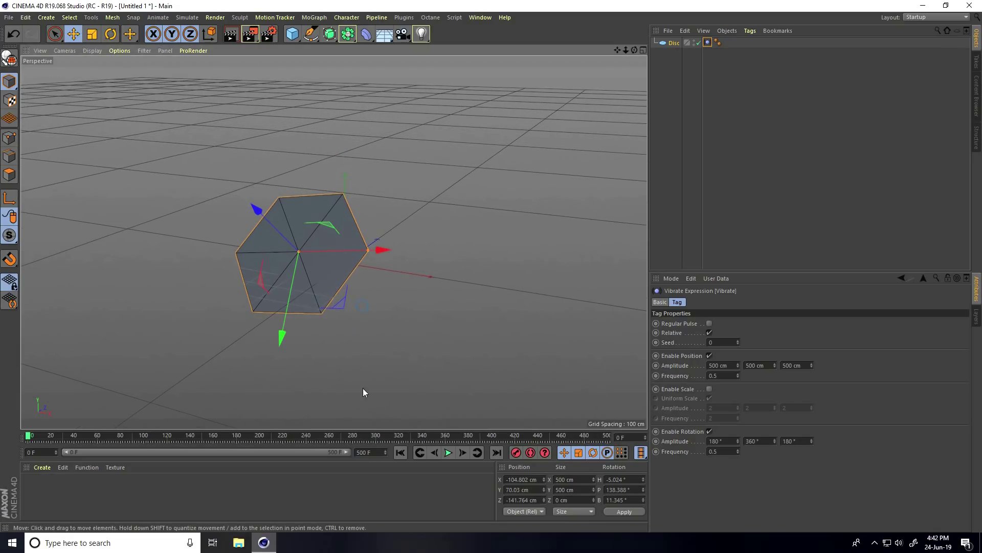
{"action": "left_click", "coordinate": [447, 453]}
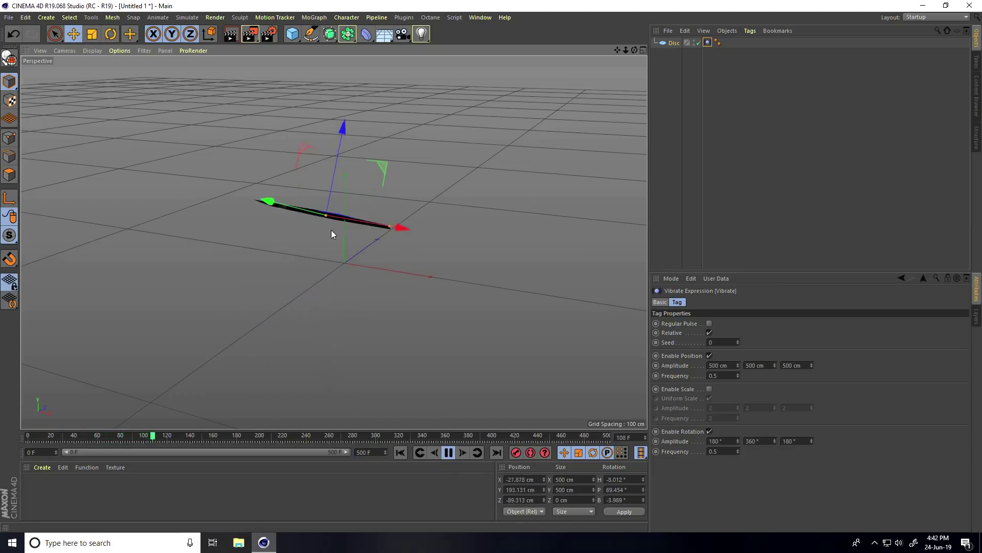
{"action": "left_click", "coordinate": [372, 315]}
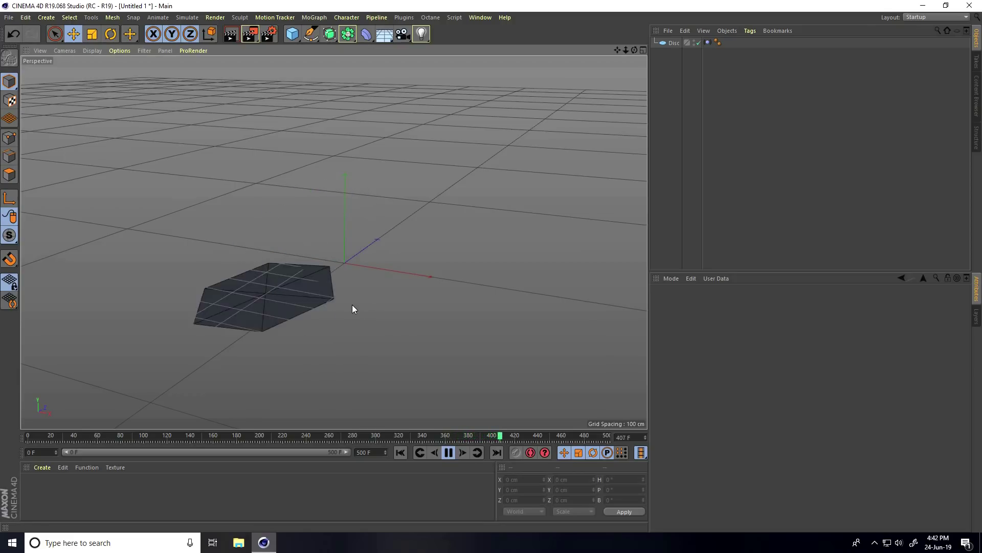
{"action": "left_click", "coordinate": [449, 453]}
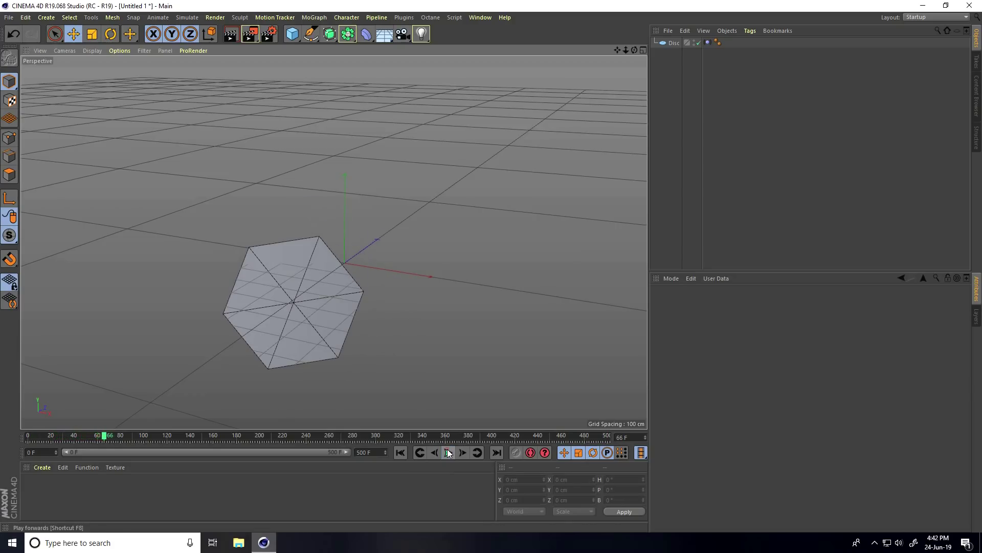
{"action": "left_click", "coordinate": [401, 453]}
Add a MoGraph Tracer linked to the disc, preview its traced paths and rewind to the first frame.
{"action": "left_click", "coordinate": [669, 44]}
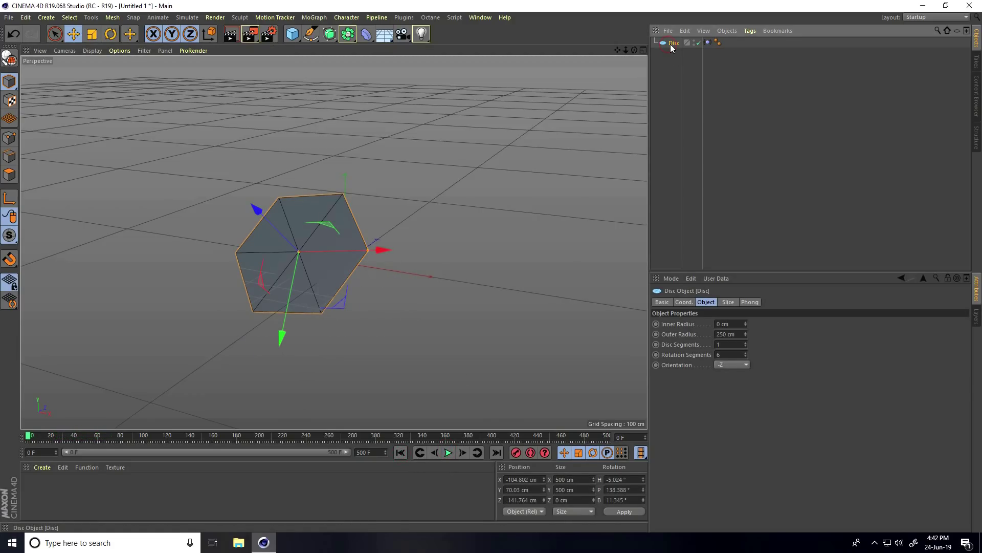
{"action": "left_click", "coordinate": [316, 18]}
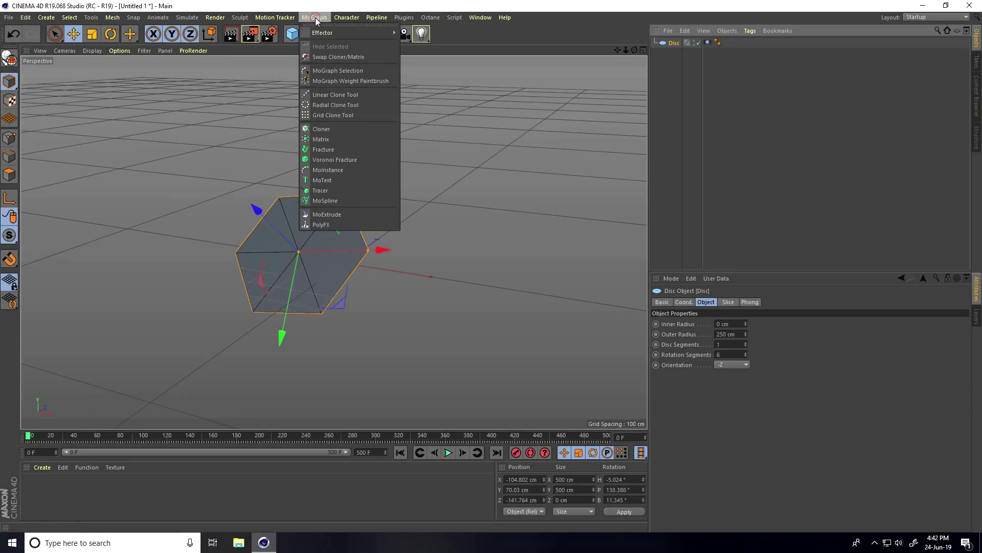
{"action": "left_click", "coordinate": [319, 192]}
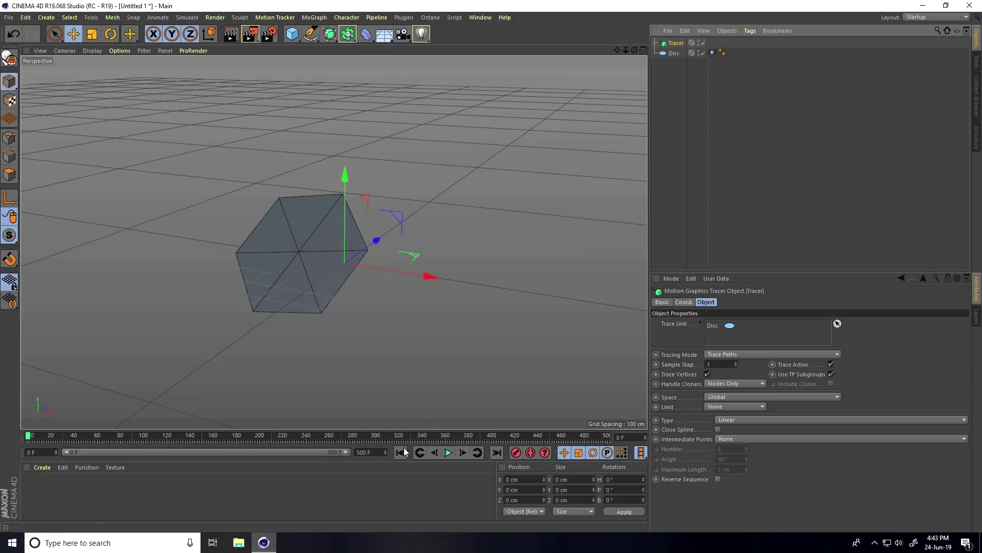
{"action": "left_click", "coordinate": [448, 452]}
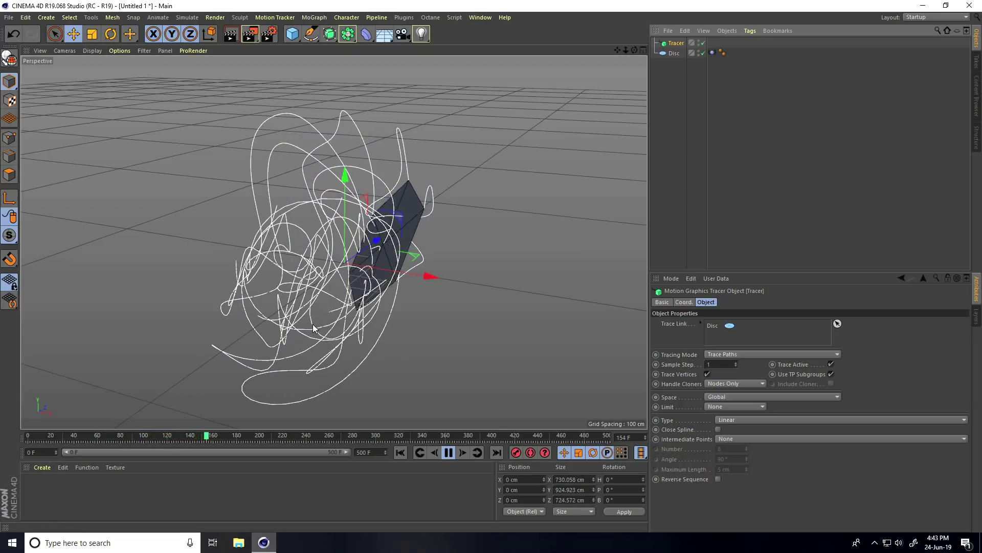
{"action": "left_click", "coordinate": [449, 452]}
{"action": "left_click", "coordinate": [400, 453]}
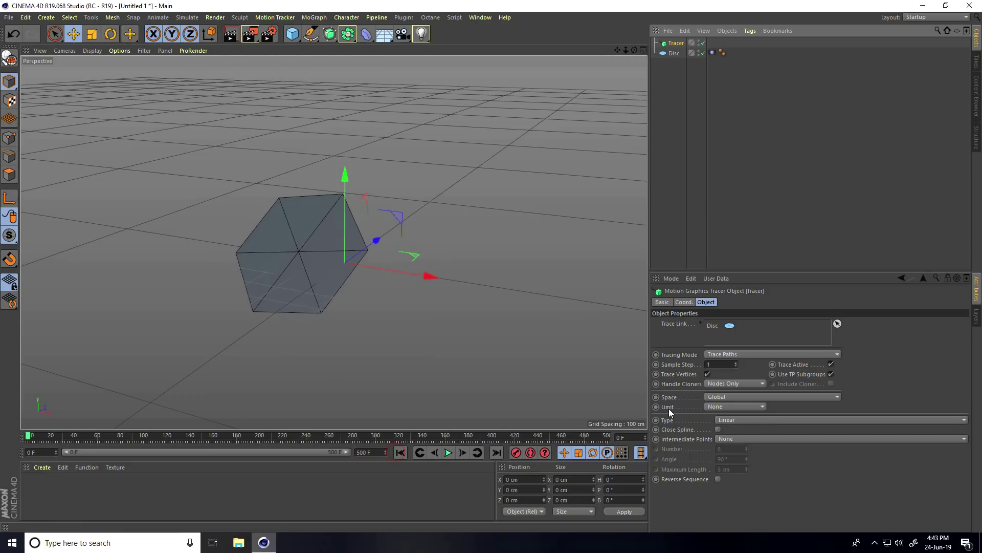
Limit the Tracer's paths From End with an amount of 25 and play the animation to check the trails.
{"action": "left_click", "coordinate": [719, 407]}
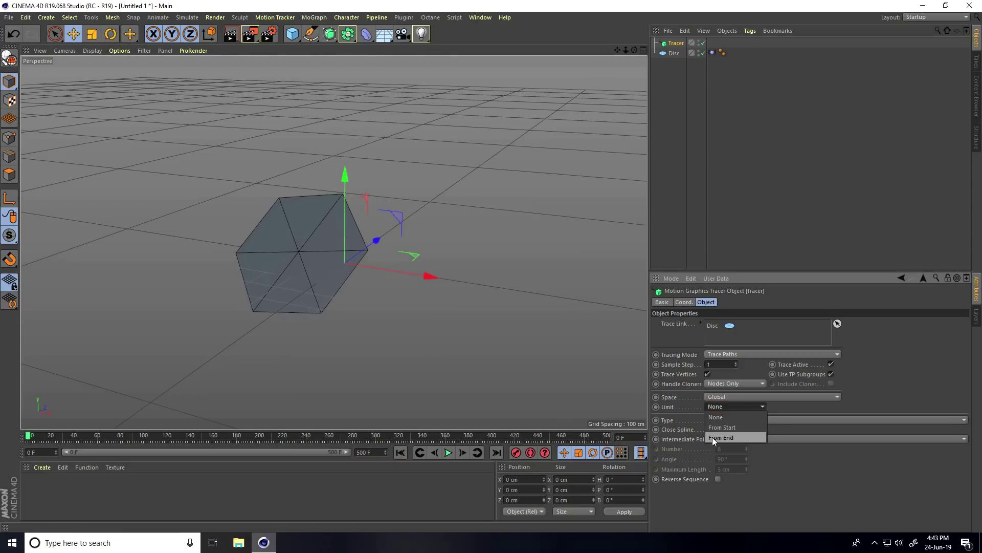
{"action": "left_click", "coordinate": [738, 437]}
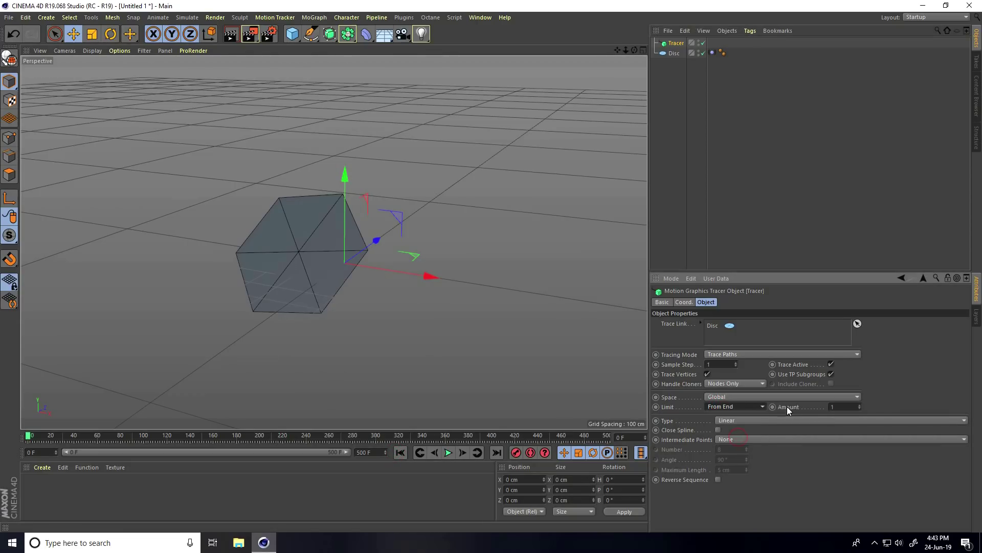
{"action": "left_click", "coordinate": [852, 406]}
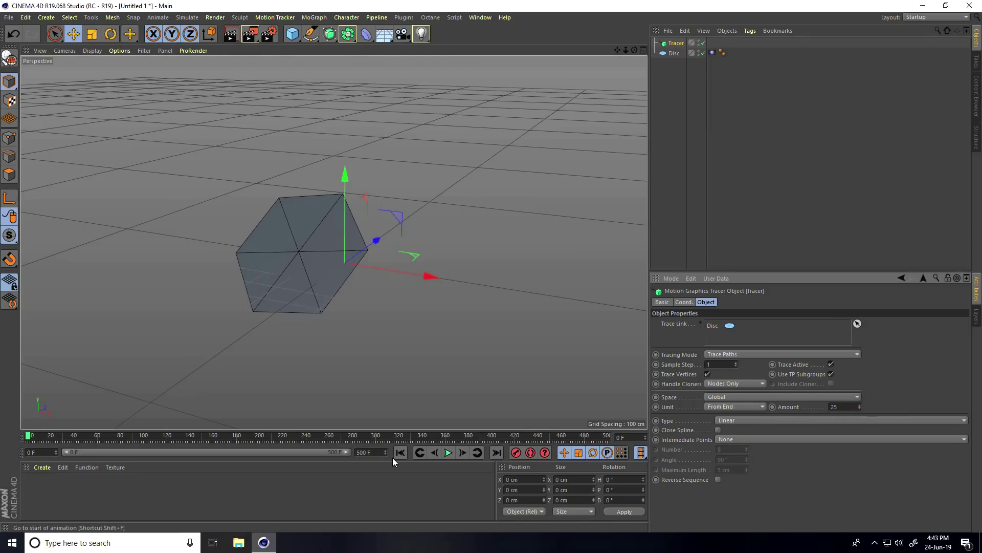
{"action": "left_click", "coordinate": [448, 452]}
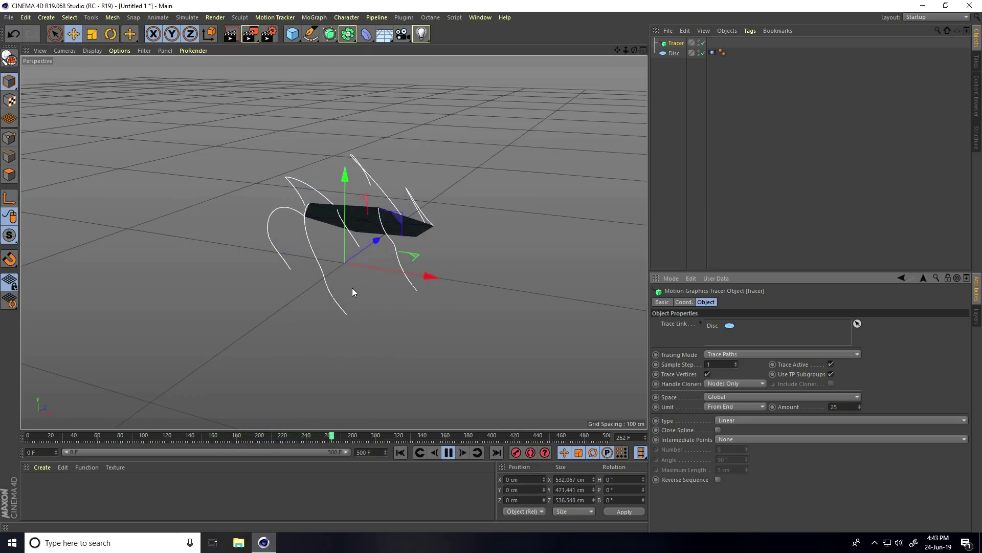
{"action": "left_click", "coordinate": [448, 452]}
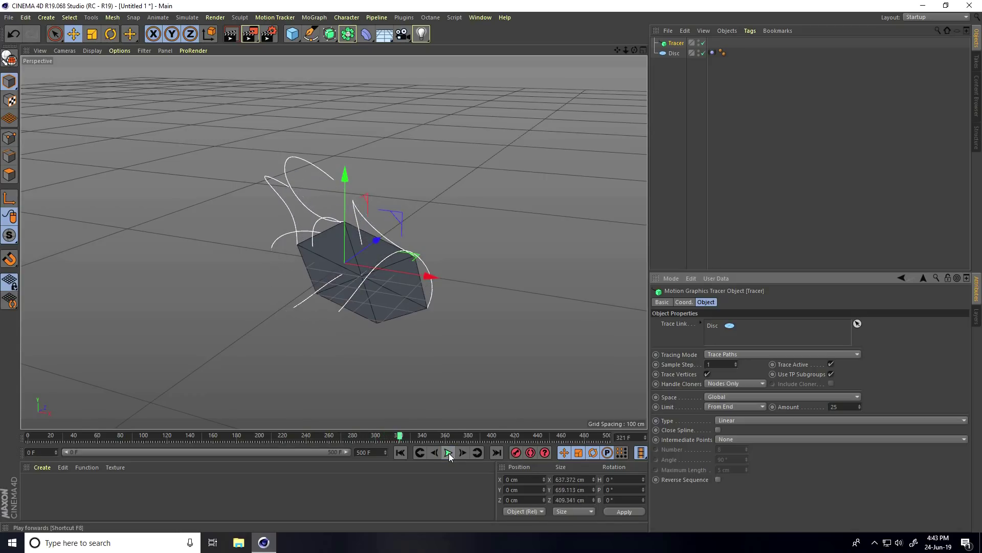
Set the Tracer's type to Bezier with Natural intermediate points and a number of 3, then preview the animation and rewind.
{"action": "left_click", "coordinate": [744, 421]}
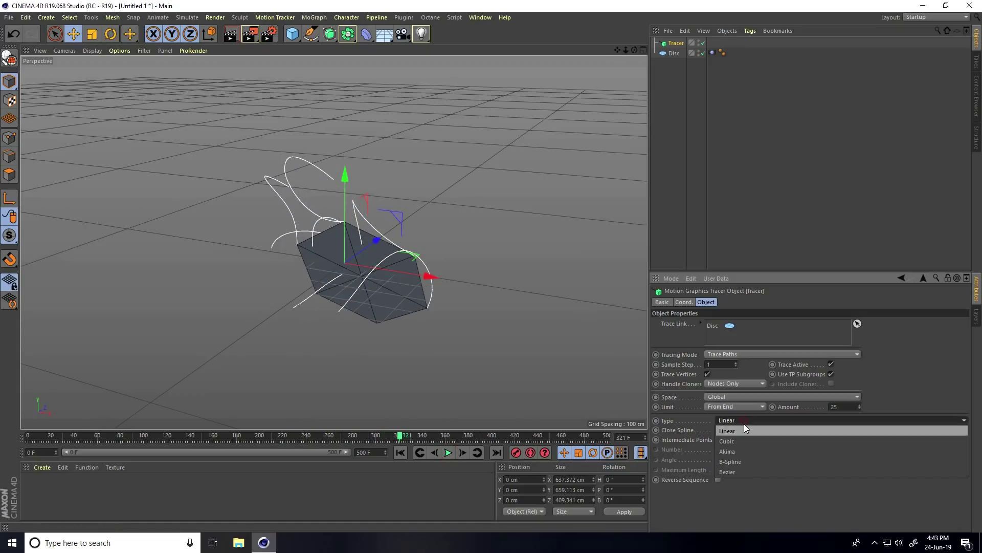
{"action": "left_click", "coordinate": [747, 471]}
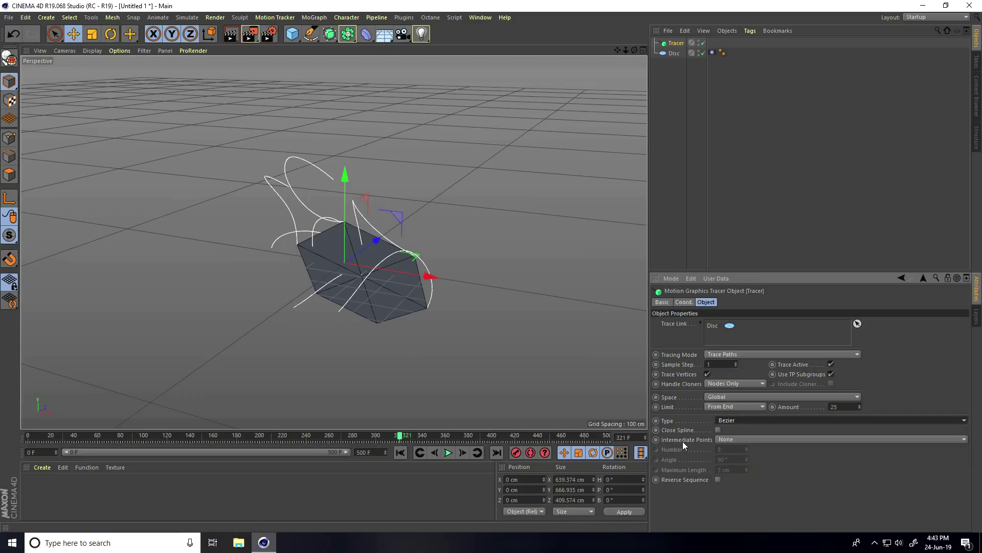
{"action": "left_click", "coordinate": [722, 441]}
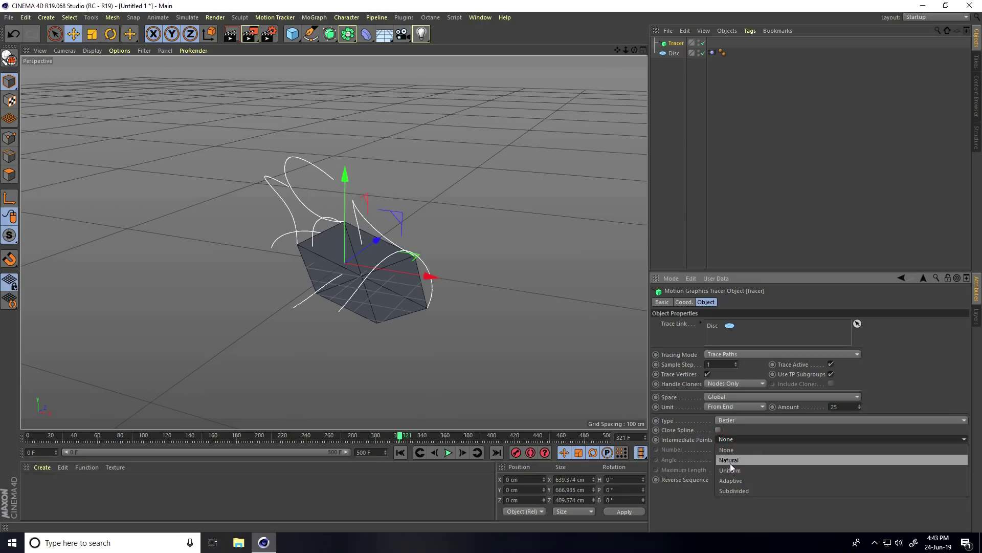
{"action": "left_click", "coordinate": [741, 459]}
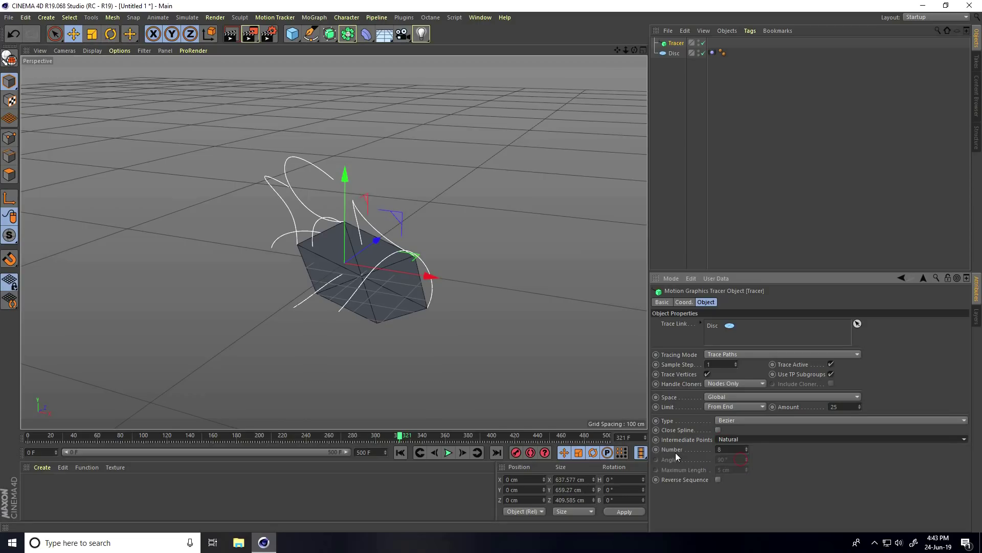
{"action": "left_click", "coordinate": [732, 449]}
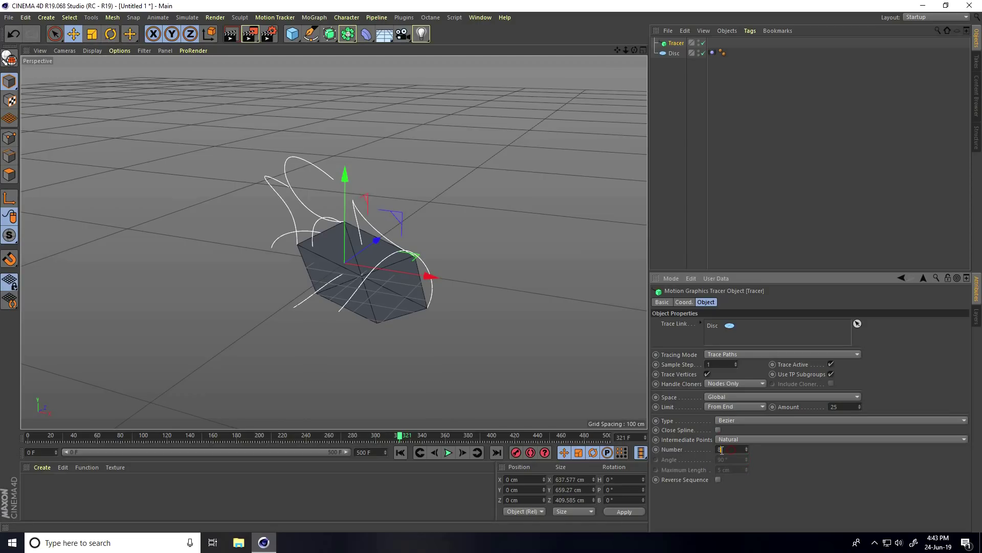
{"action": "double_click", "coordinate": [722, 449]}
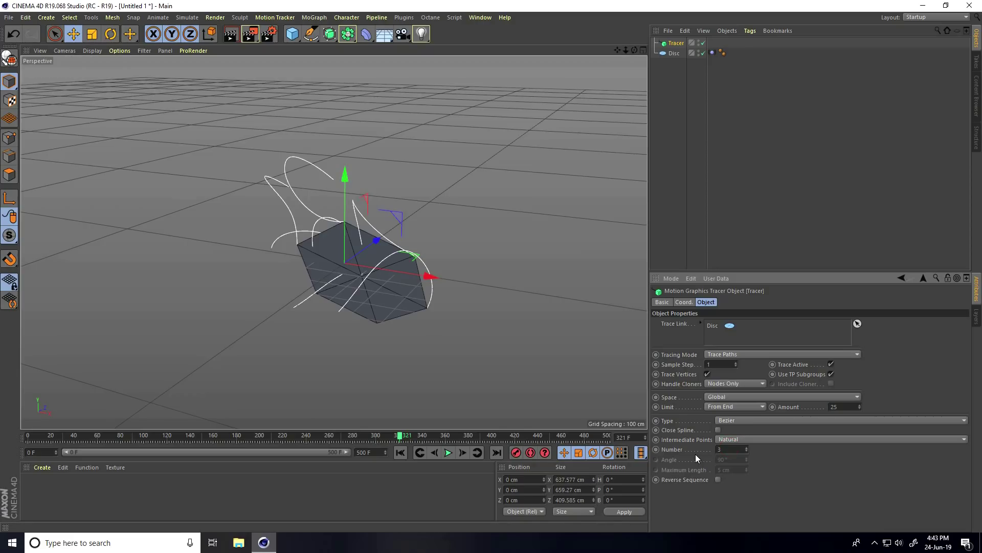
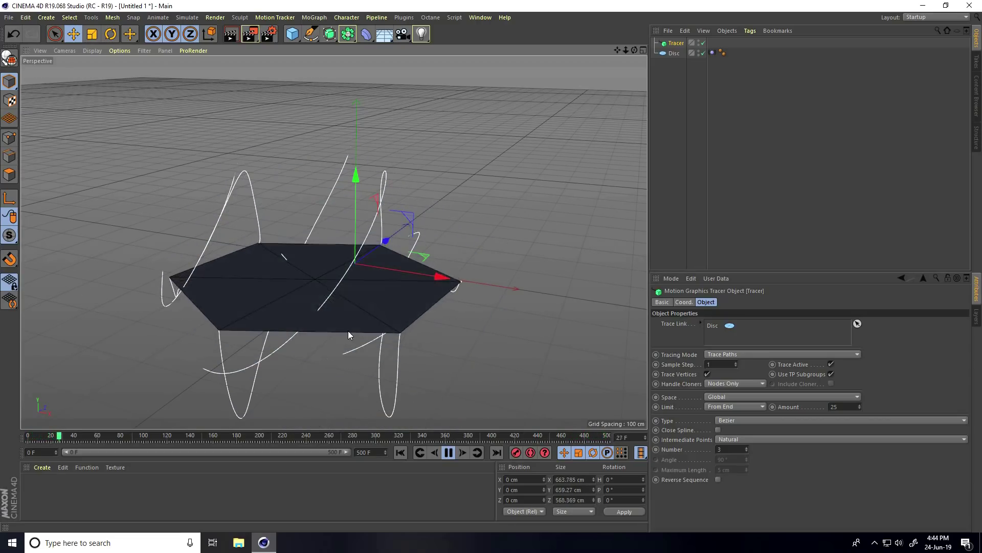
{"action": "left_click", "coordinate": [448, 452]}
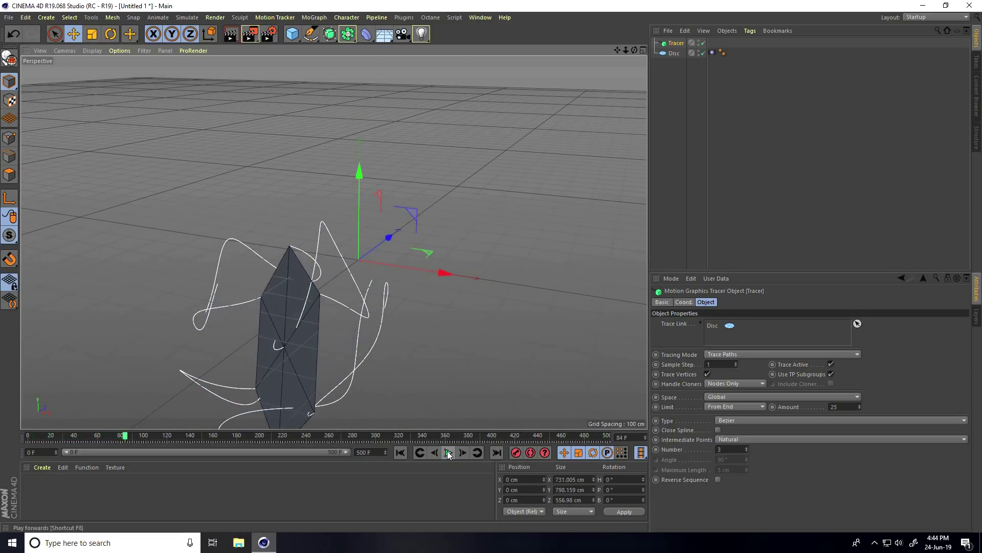
{"action": "left_click", "coordinate": [401, 452]}
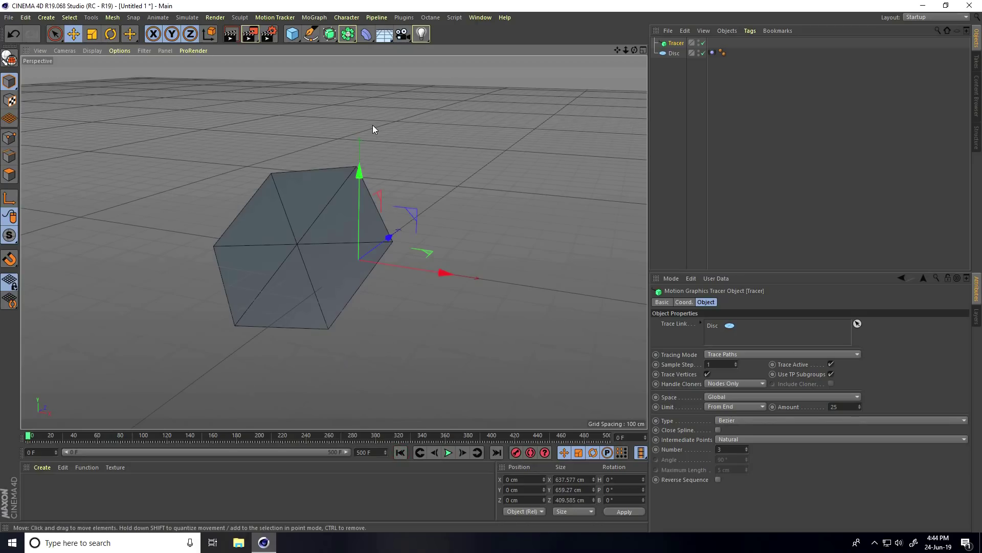
Add a circle spline with a 15 cm radius and hide the disc in both the viewport and the render.
{"action": "left_click", "coordinate": [312, 36]}
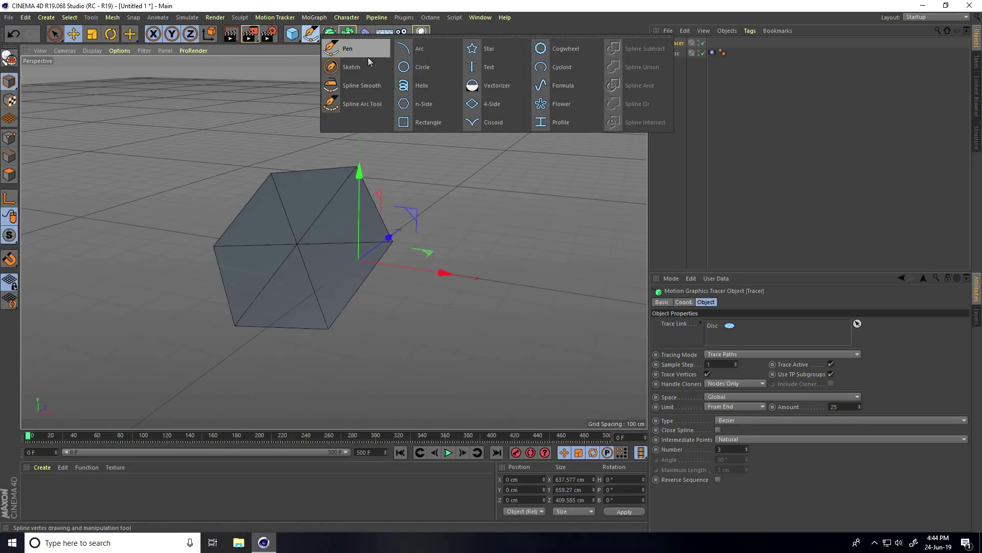
{"action": "left_click", "coordinate": [418, 67]}
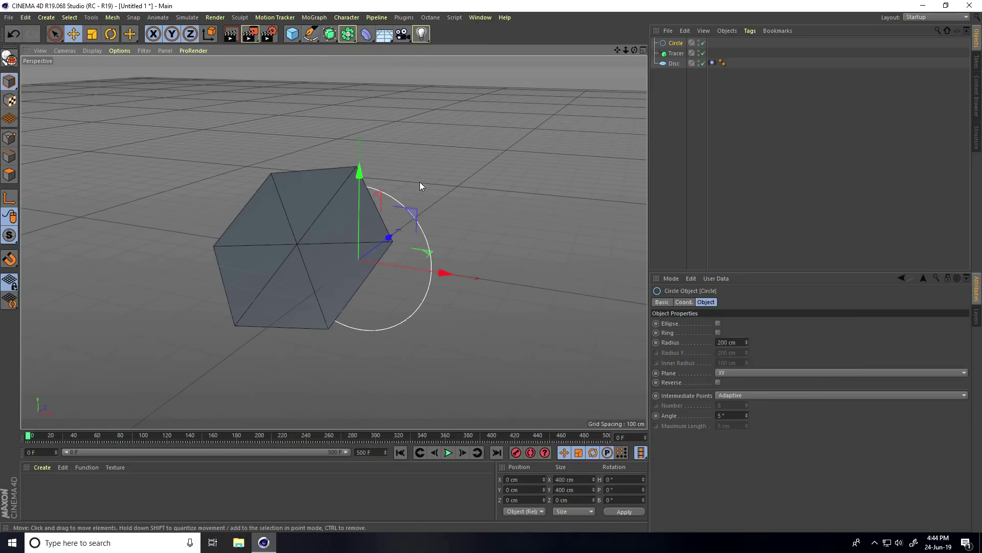
{"action": "left_click", "coordinate": [683, 348]}
{"action": "type", "text": "15"}
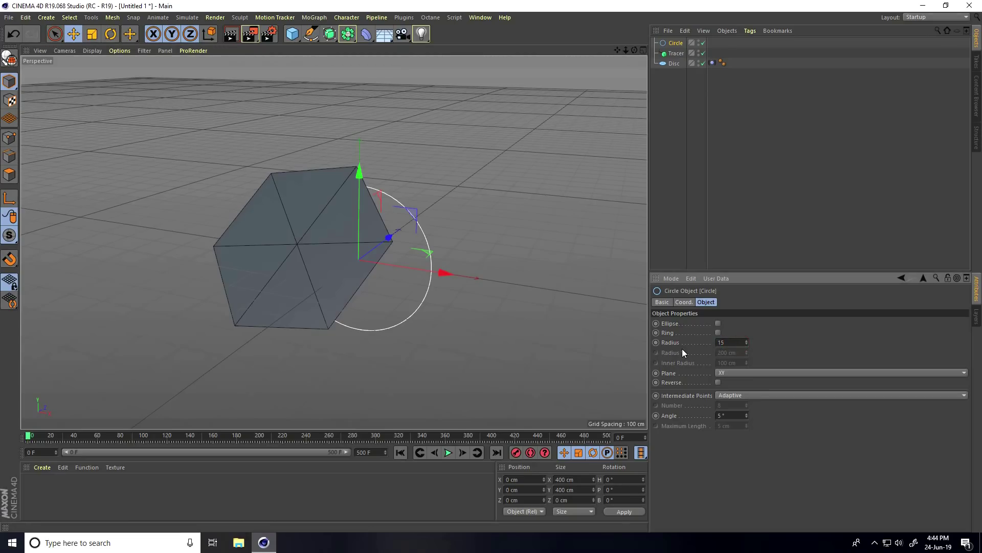
{"action": "key", "text": "Return"}
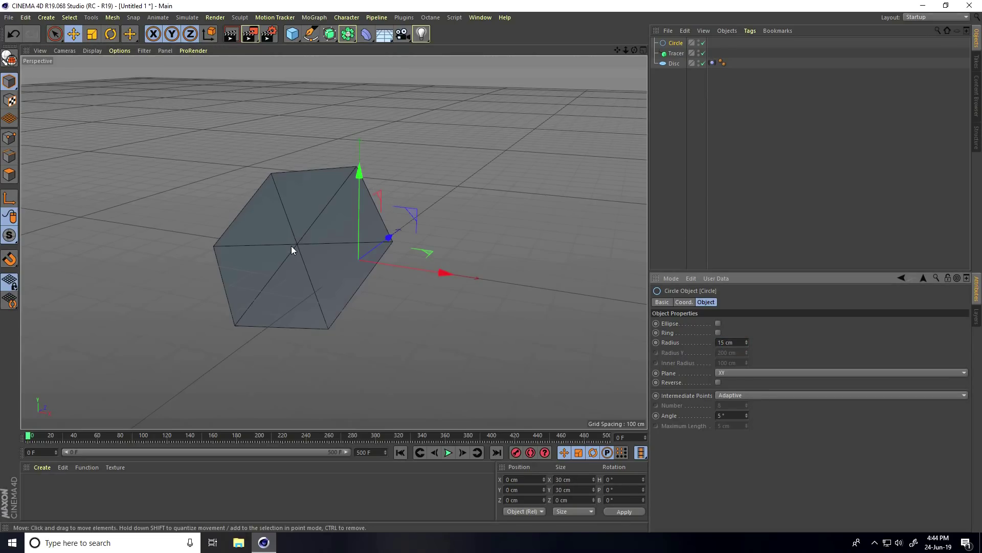
{"action": "left_click", "coordinate": [698, 61]}
{"action": "left_click", "coordinate": [698, 61]}
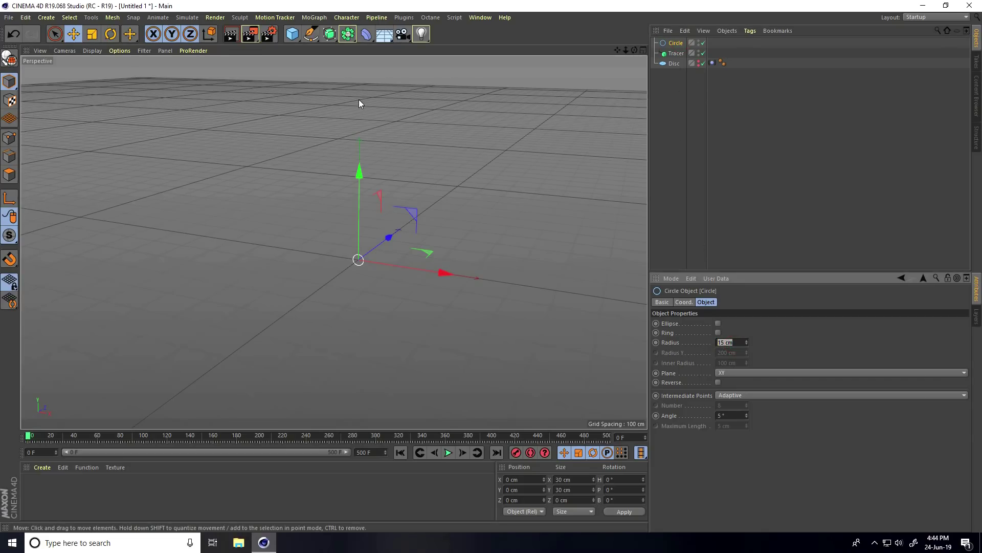
Add a Sweep generator and make the circle and the Tracer its children, with the circle above the Tracer.
{"action": "left_click_drag", "start_coordinate": [332, 36], "coordinate": [368, 75]}
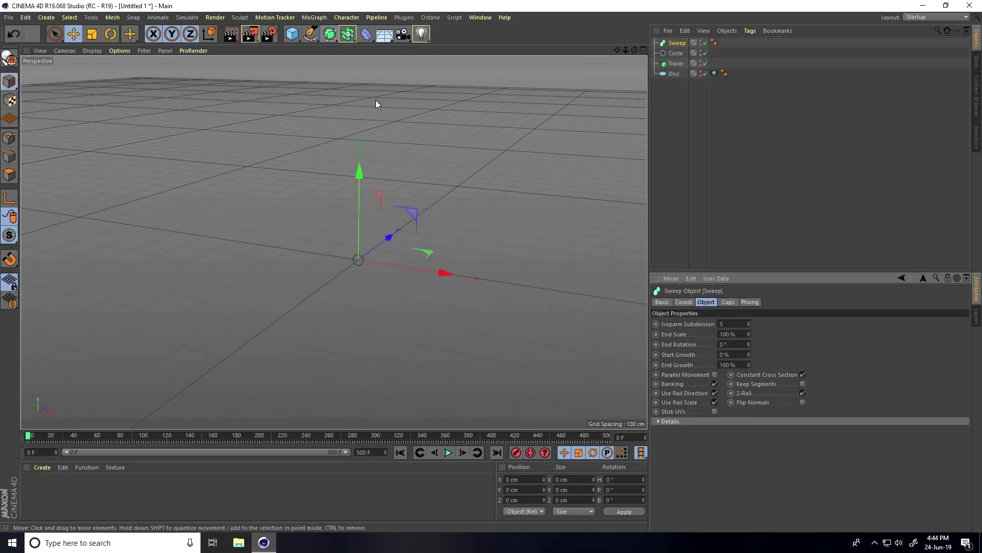
{"action": "left_click", "coordinate": [672, 67]}
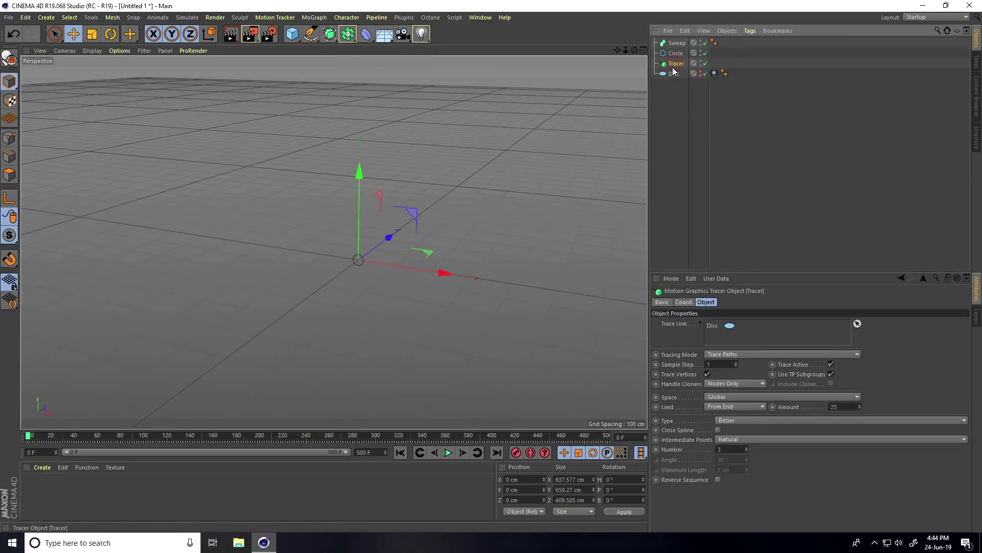
{"action": "left_click", "coordinate": [675, 54], "text": "ctrl"}
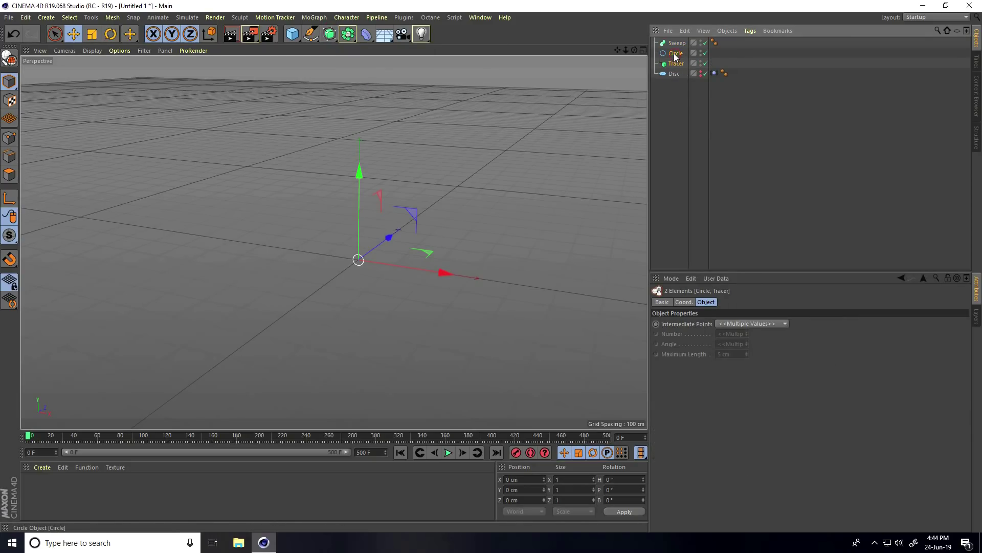
{"action": "left_click_drag", "start_coordinate": [676, 54], "coordinate": [677, 43]}
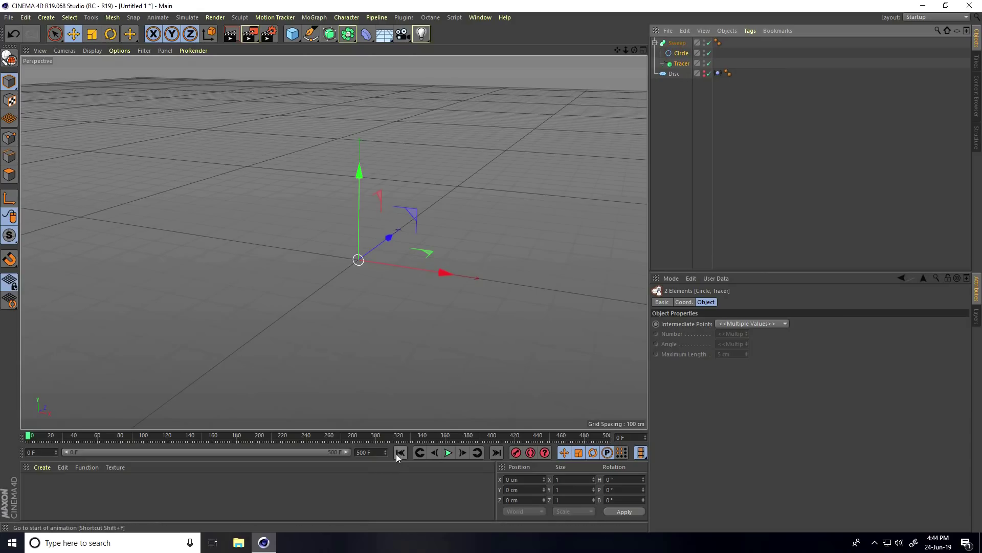
Play the animation with the viewport shaded without mesh lines to examine the swept trails, and stop playback.
{"action": "left_click", "coordinate": [448, 453]}
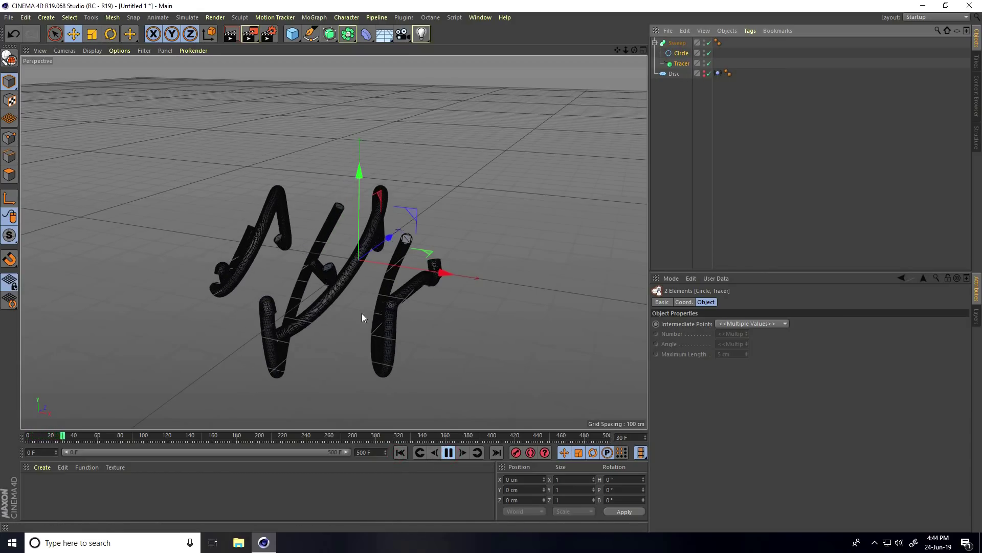
{"action": "left_click", "coordinate": [97, 50]}
{"action": "left_click", "coordinate": [110, 66]}
{"action": "left_click", "coordinate": [333, 136]}
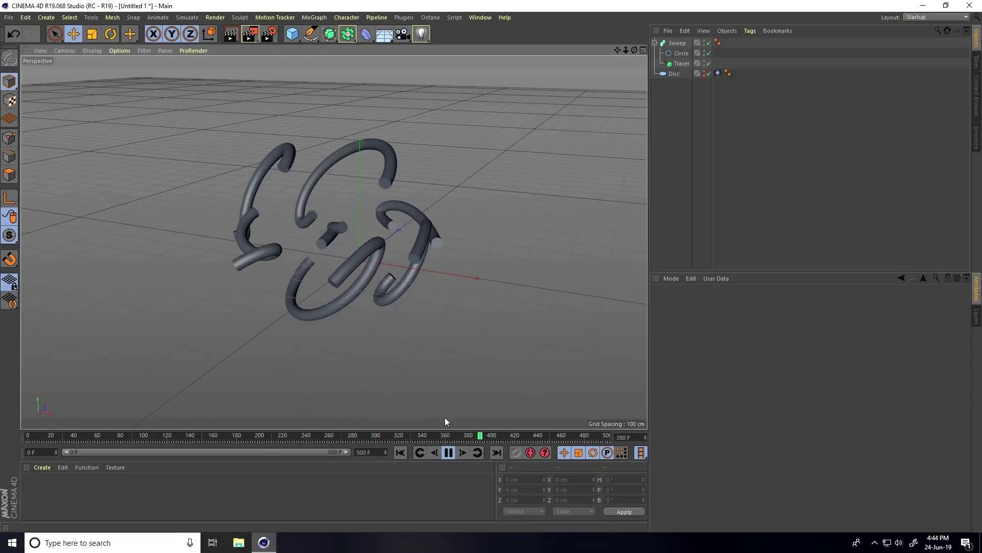
{"action": "left_click", "coordinate": [449, 453]}
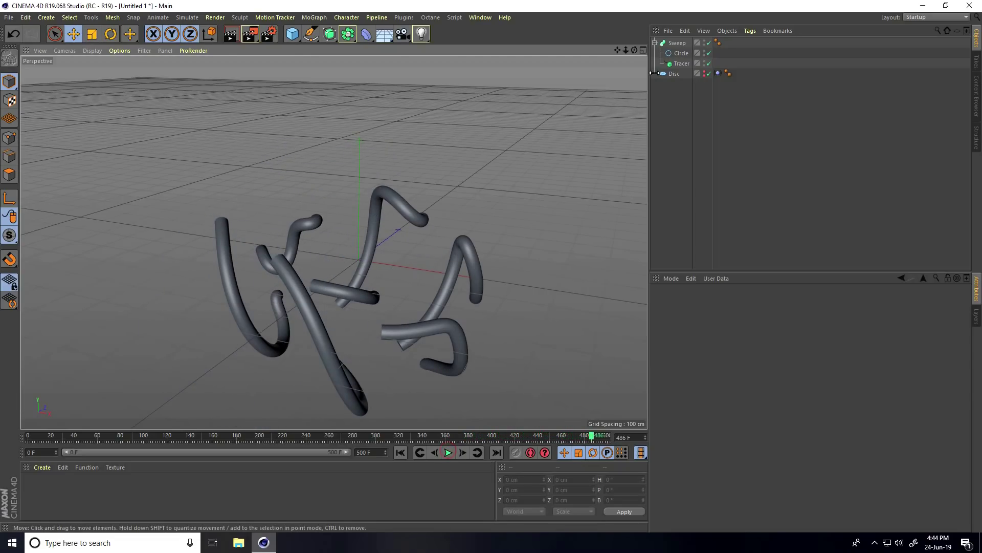
Taper the Sweep's trails by lowering the start point of its Scale curve to 0.
{"action": "left_click", "coordinate": [680, 43]}
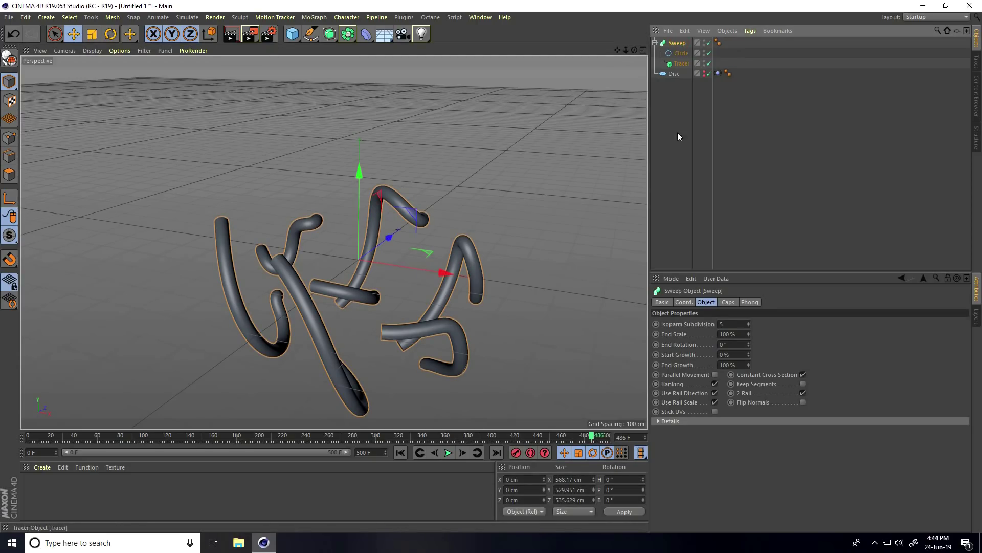
{"action": "left_click", "coordinate": [661, 422]}
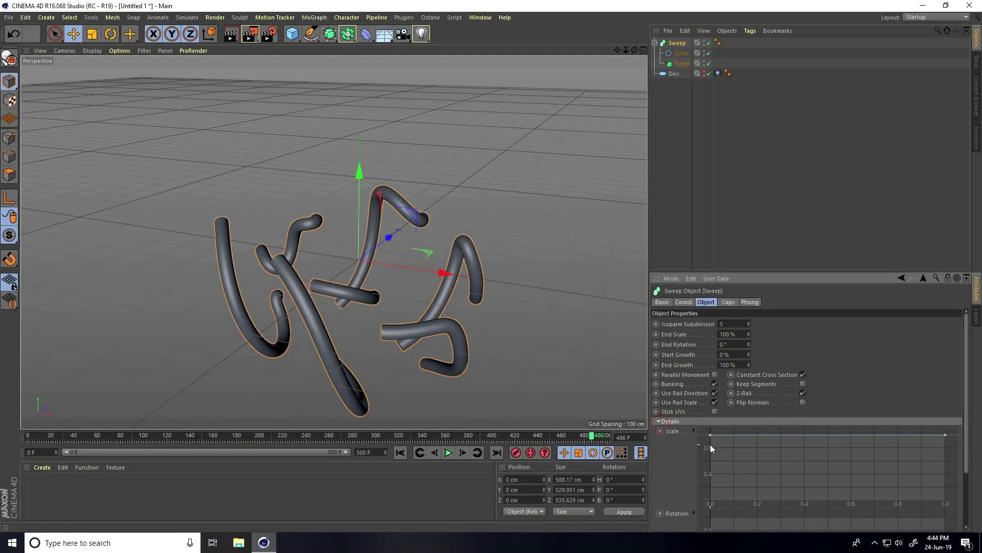
{"action": "left_click_drag", "start_coordinate": [711, 435], "coordinate": [706, 507]}
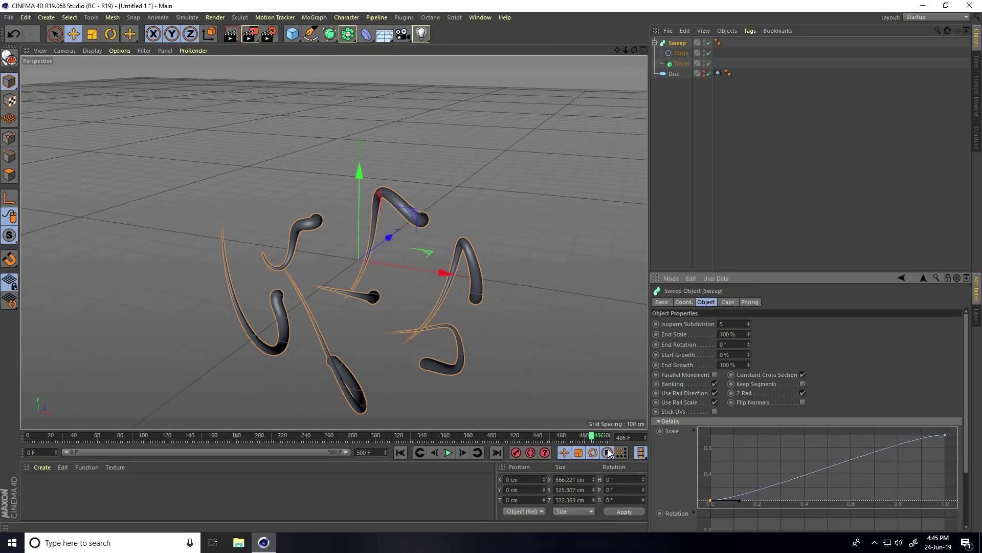
Set both the start and end caps of the Sweep to Fillet Cap.
{"action": "left_click_drag", "start_coordinate": [318, 224], "coordinate": [228, 239], "text": "alt"}
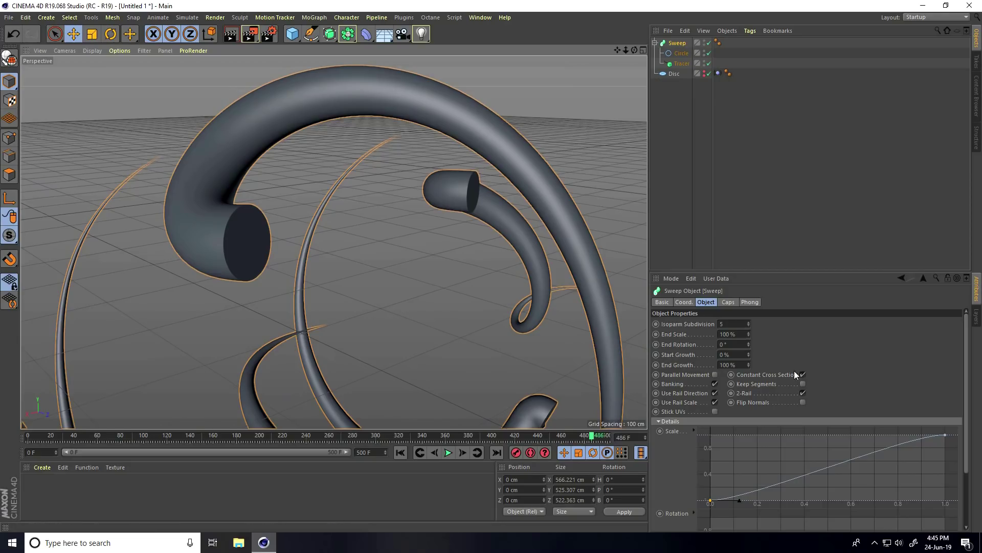
{"action": "left_click", "coordinate": [728, 302]}
{"action": "left_click", "coordinate": [747, 323]}
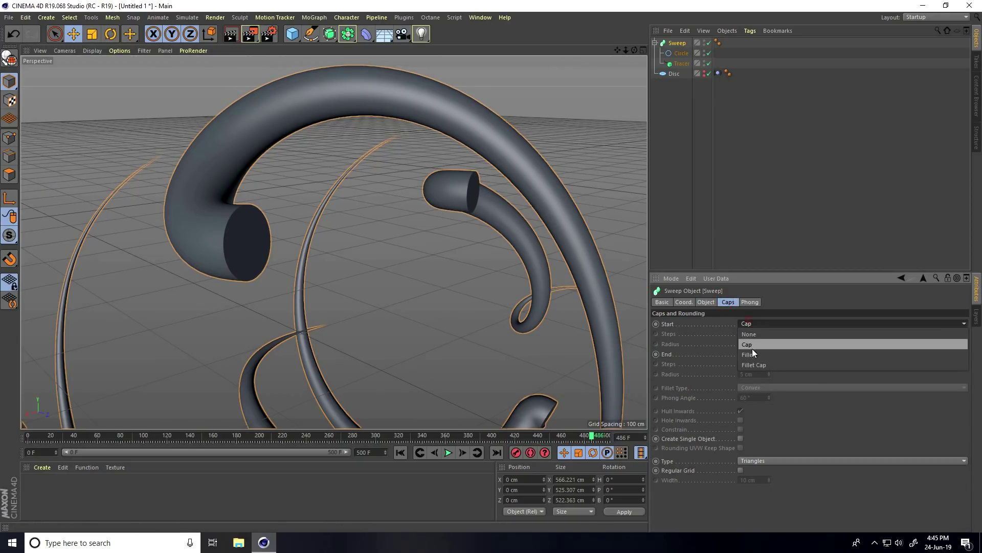
{"action": "left_click", "coordinate": [753, 364]}
{"action": "left_click", "coordinate": [753, 351]}
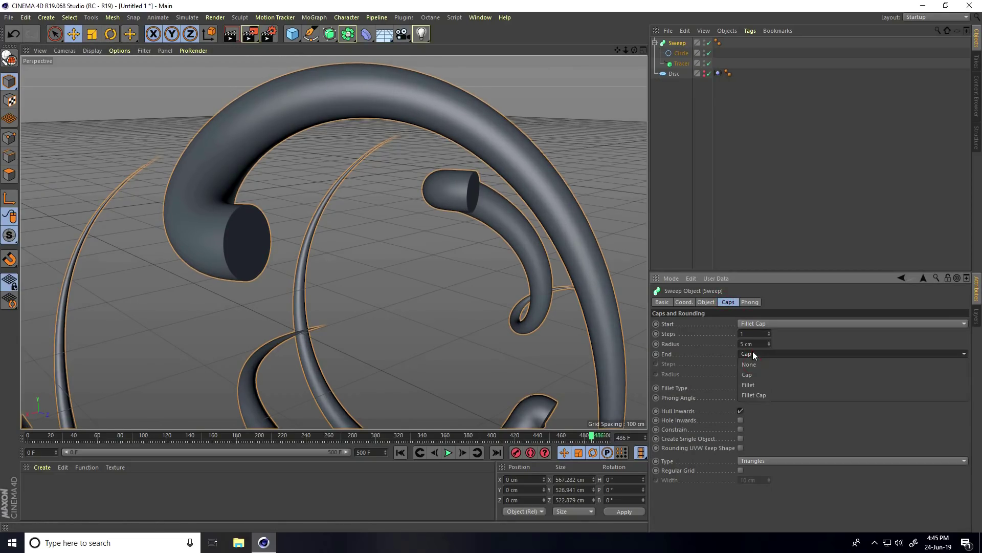
{"action": "left_click", "coordinate": [756, 393]}
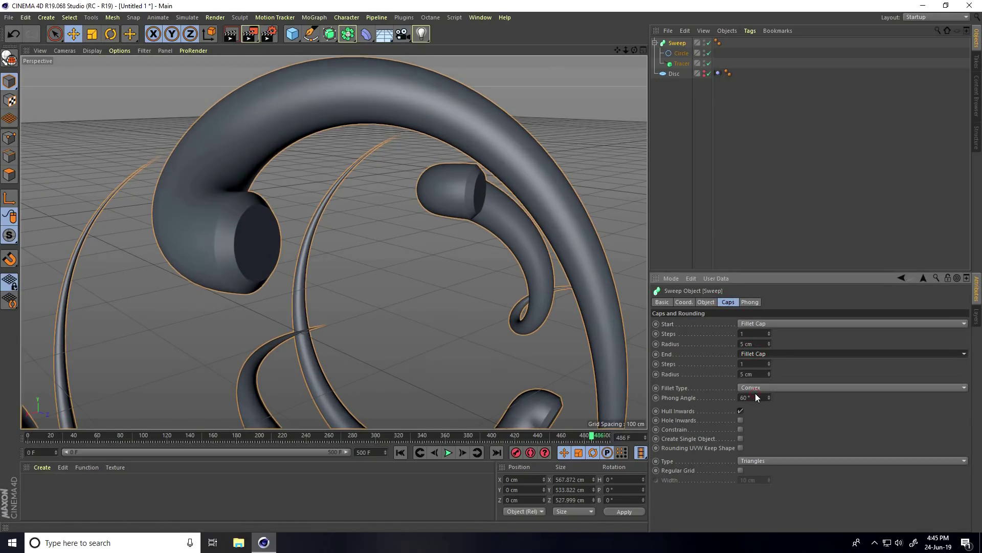
Display the mesh lines in the viewport and set the steps of both Sweep fillet caps to 3.
{"action": "left_click", "coordinate": [92, 50]}
{"action": "left_click", "coordinate": [105, 79]}
{"action": "scroll", "coordinate": [205, 210], "scroll_direction": "up", "scroll_amount": 3}
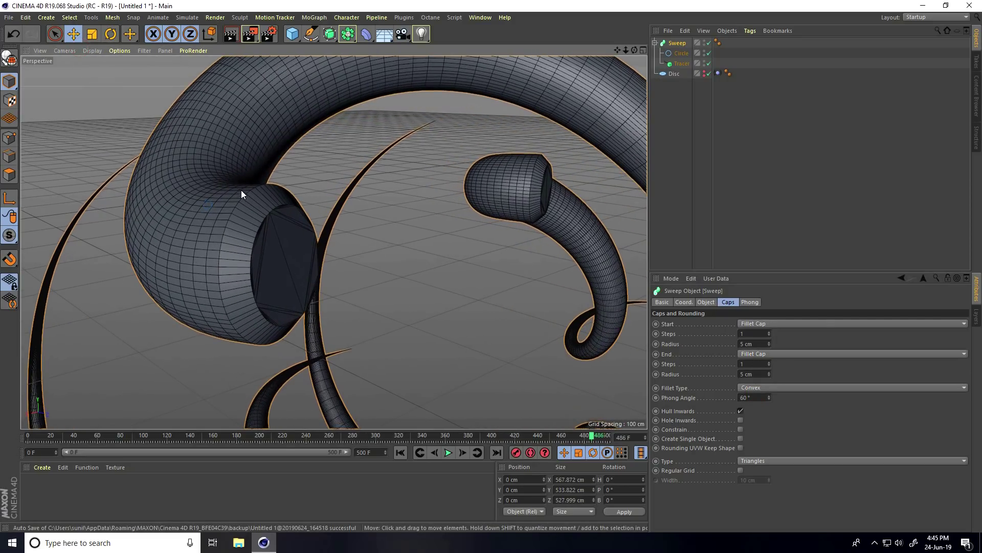
{"action": "left_click", "coordinate": [769, 331]}
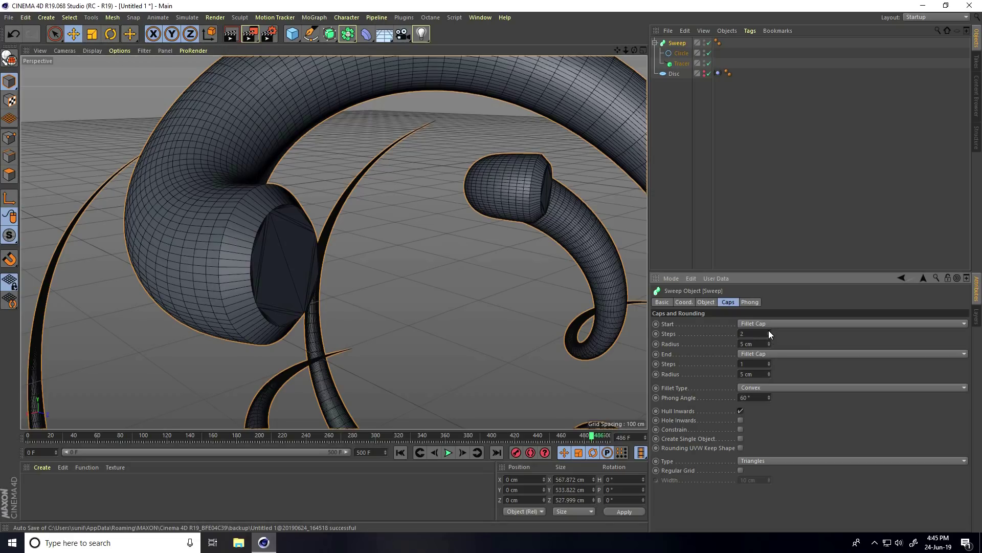
{"action": "left_click", "coordinate": [769, 362]}
{"action": "left_click", "coordinate": [769, 362]}
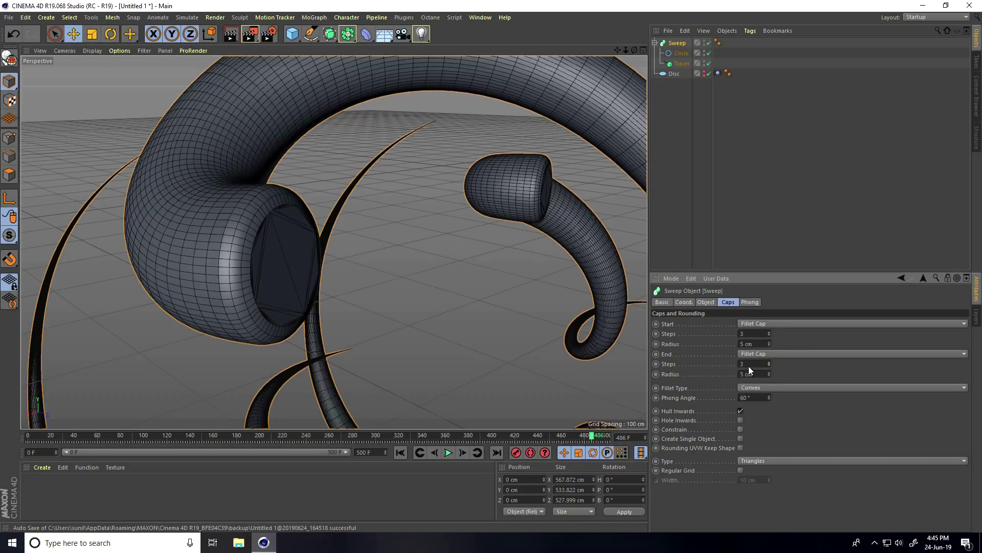
Set the radius of both Sweep fillet caps to 8 cm and the end cap's steps to 4.
{"action": "left_click", "coordinate": [768, 342]}
{"action": "left_click", "coordinate": [769, 342]}
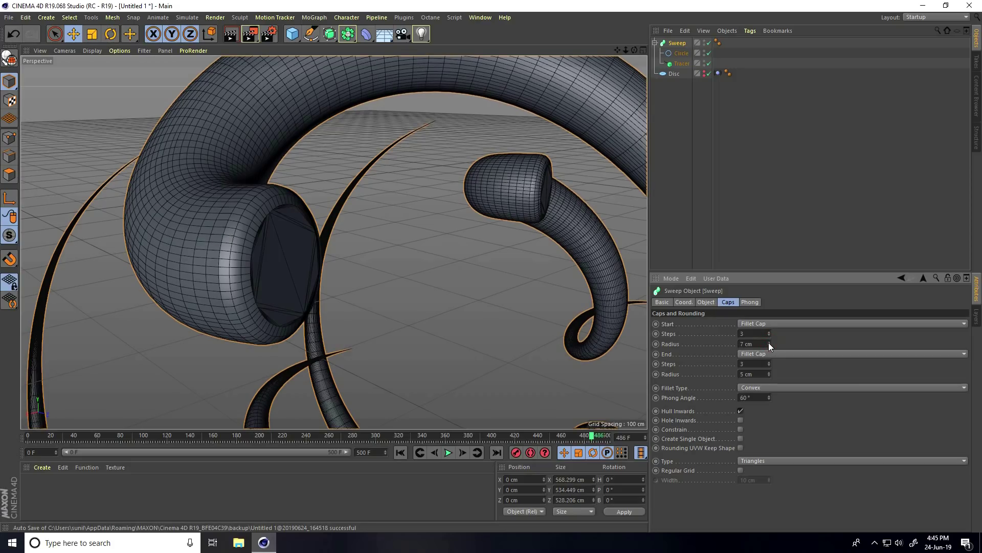
{"action": "left_click", "coordinate": [768, 342]}
{"action": "left_click", "coordinate": [769, 371]}
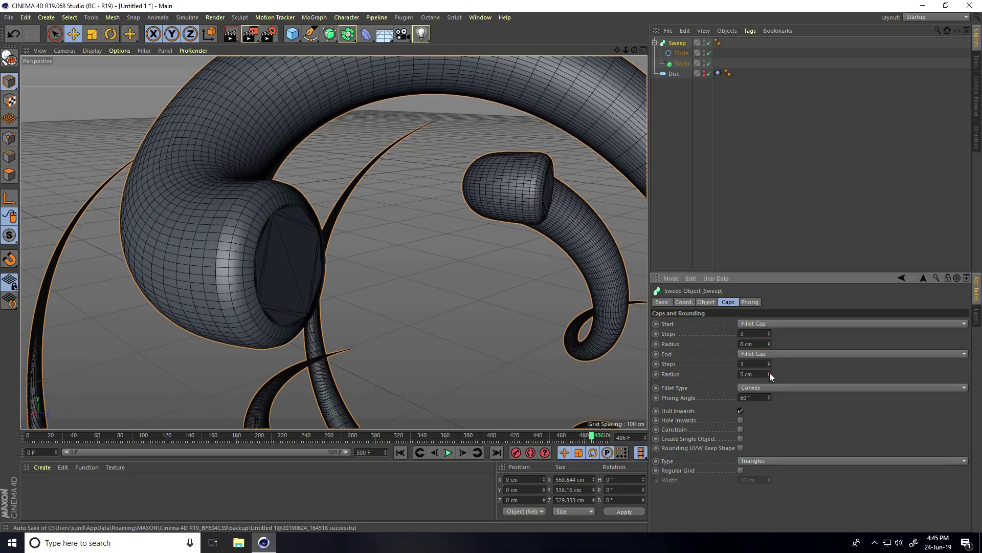
{"action": "left_click", "coordinate": [769, 372]}
{"action": "left_click", "coordinate": [769, 371]}
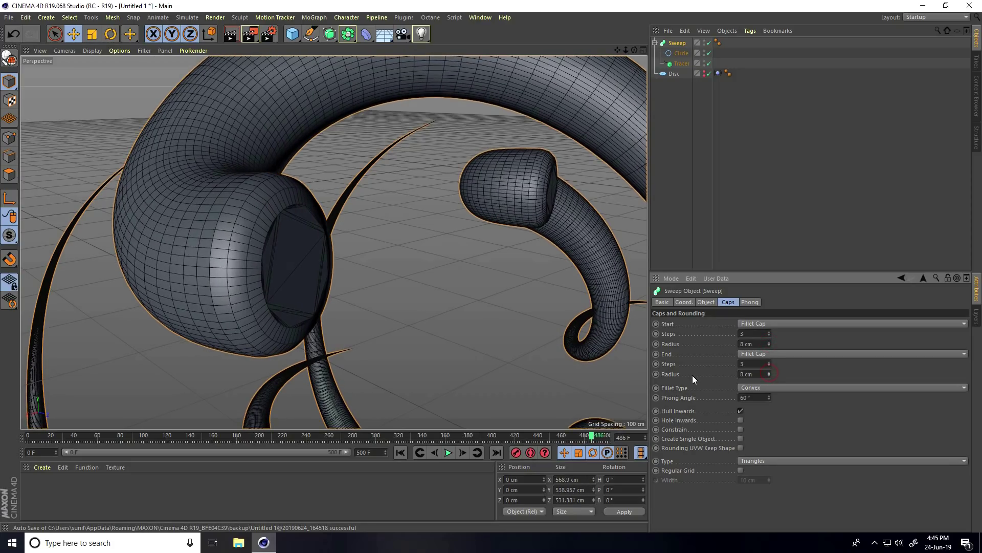
{"action": "left_click", "coordinate": [769, 361]}
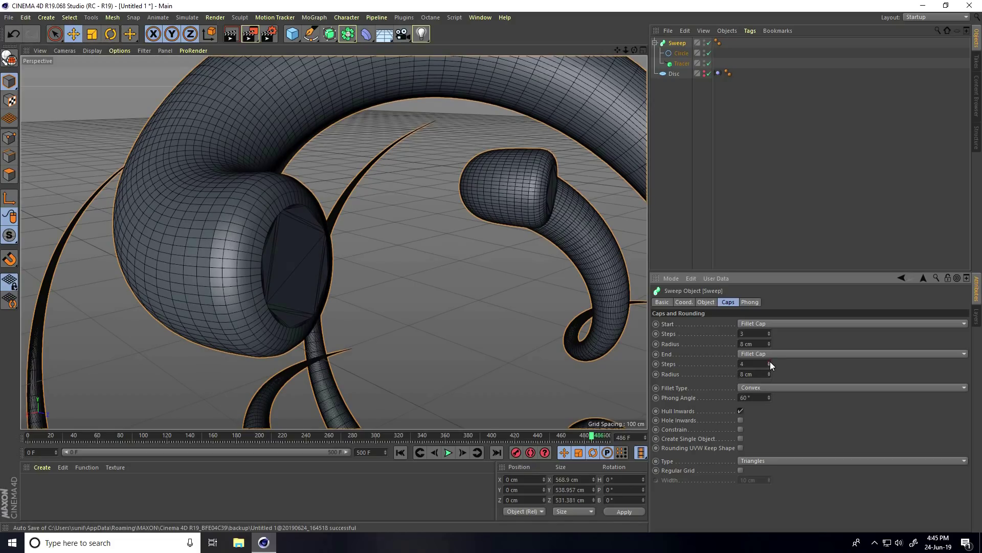
Set the Sweep's end cap steps to 5 and enable Constrain for its fillet caps.
{"action": "left_click", "coordinate": [769, 361]}
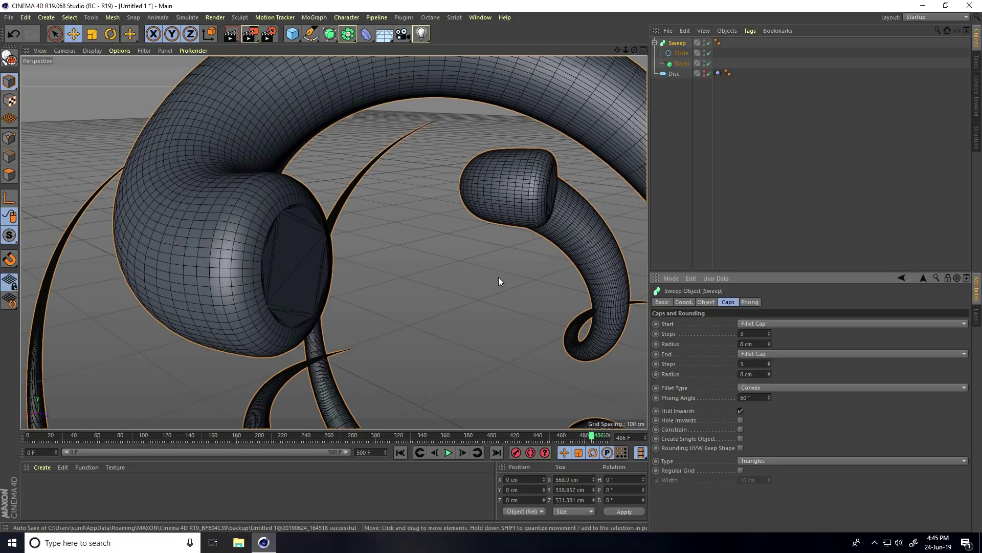
{"action": "left_click_drag", "start_coordinate": [452, 187], "coordinate": [435, 193], "text": "alt"}
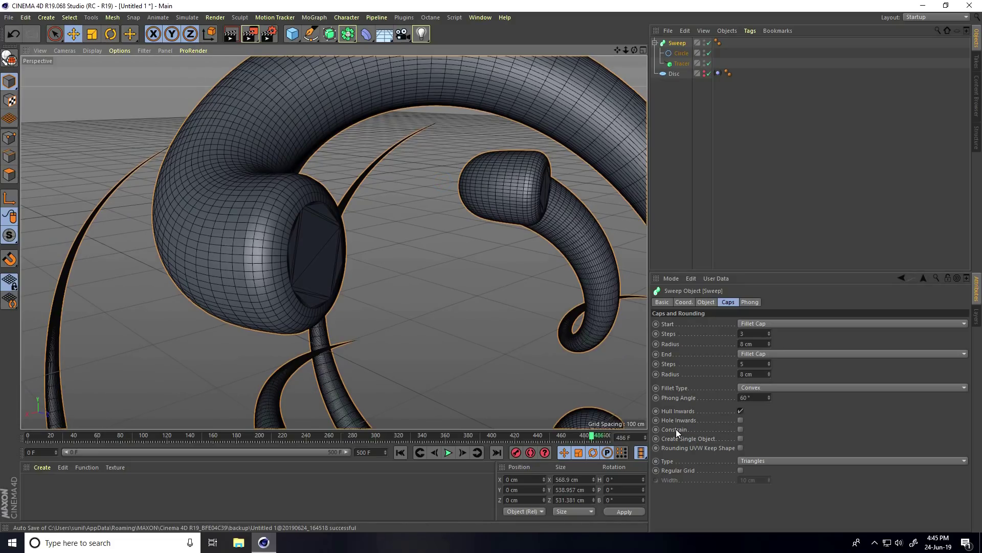
{"action": "left_click", "coordinate": [741, 429]}
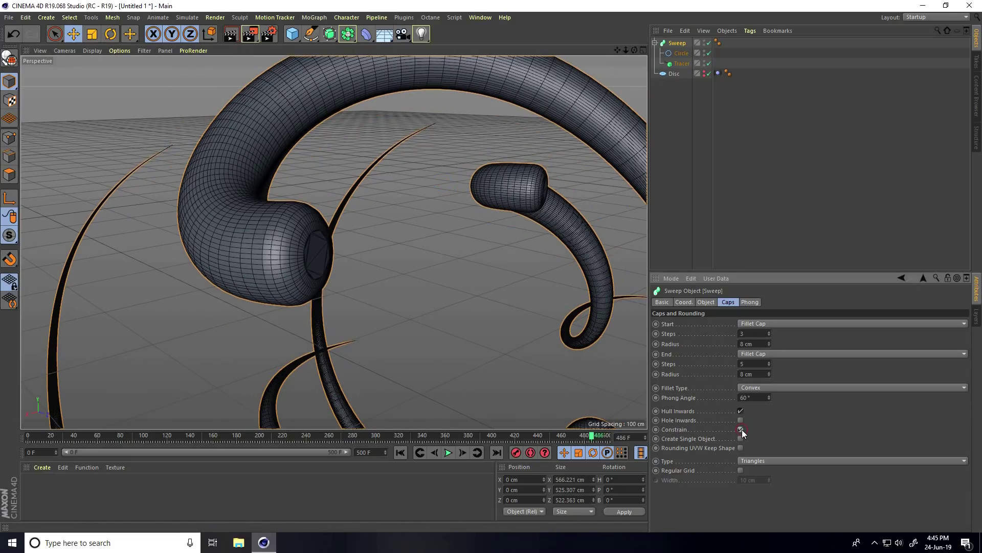
{"action": "left_click", "coordinate": [742, 428]}
{"action": "left_click", "coordinate": [742, 429]}
{"action": "left_click", "coordinate": [742, 429]}
{"action": "left_click", "coordinate": [742, 429]}
{"action": "left_click_drag", "start_coordinate": [403, 208], "coordinate": [493, 270], "text": "alt"}
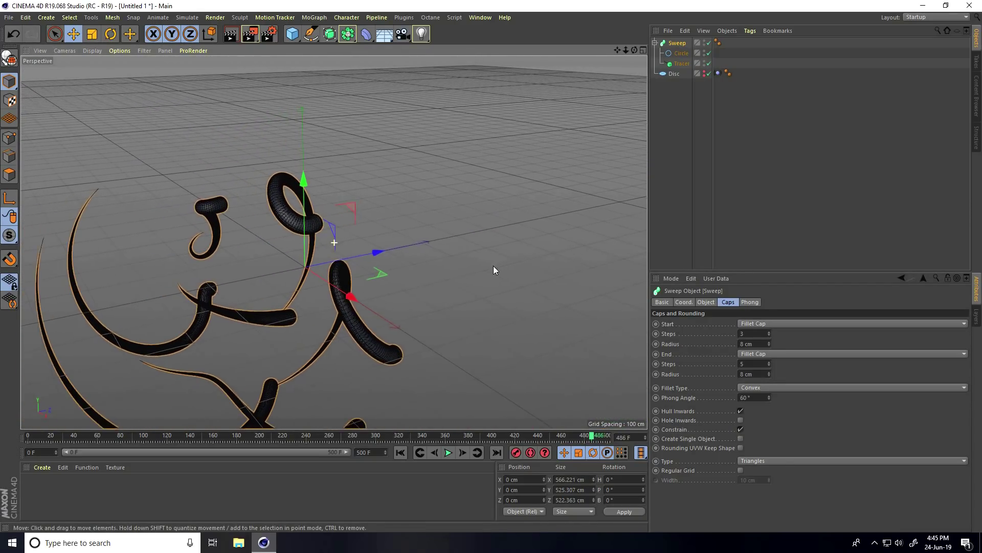
Preview the animation briefly from the first frame, and hide the mesh lines in the viewport.
{"action": "left_click", "coordinate": [401, 452]}
{"action": "left_click", "coordinate": [448, 452]}
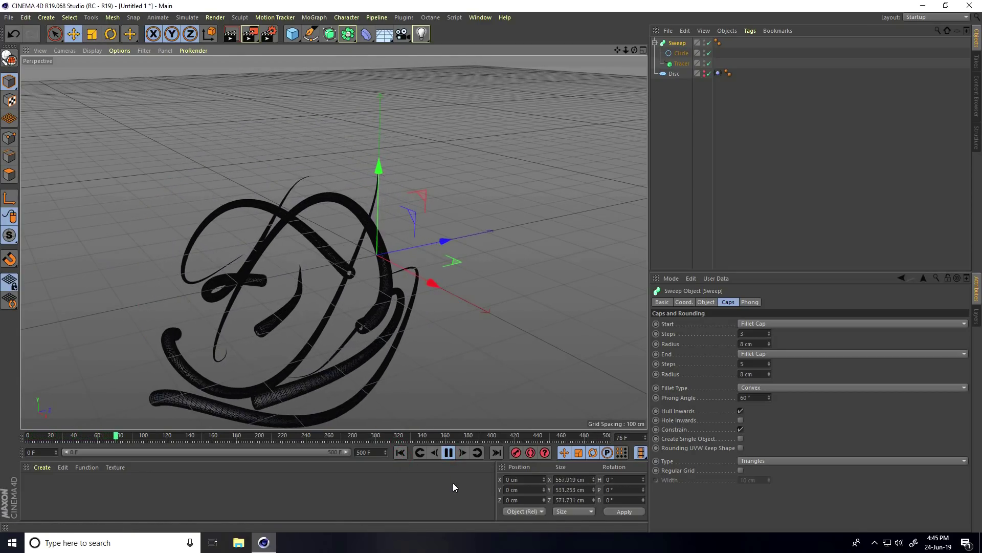
{"action": "left_click", "coordinate": [448, 452]}
{"action": "left_click", "coordinate": [92, 50]}
{"action": "left_click", "coordinate": [103, 68]}
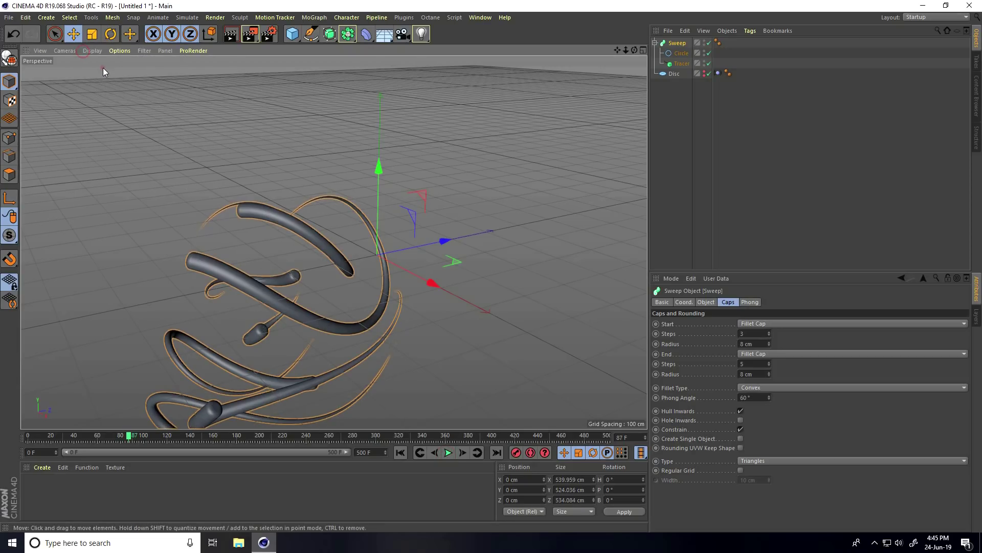
Play the animation from the start while viewing the tapered tubes from different angles, and stop playback.
{"action": "left_click", "coordinate": [399, 452]}
{"action": "left_click", "coordinate": [448, 452]}
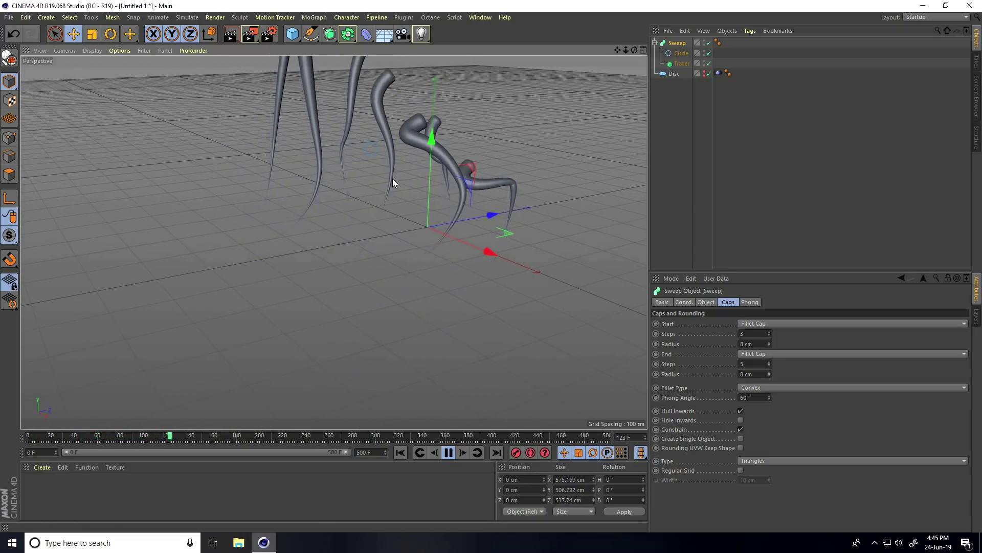
{"action": "left_click_drag", "start_coordinate": [392, 179], "coordinate": [608, 81], "text": "alt"}
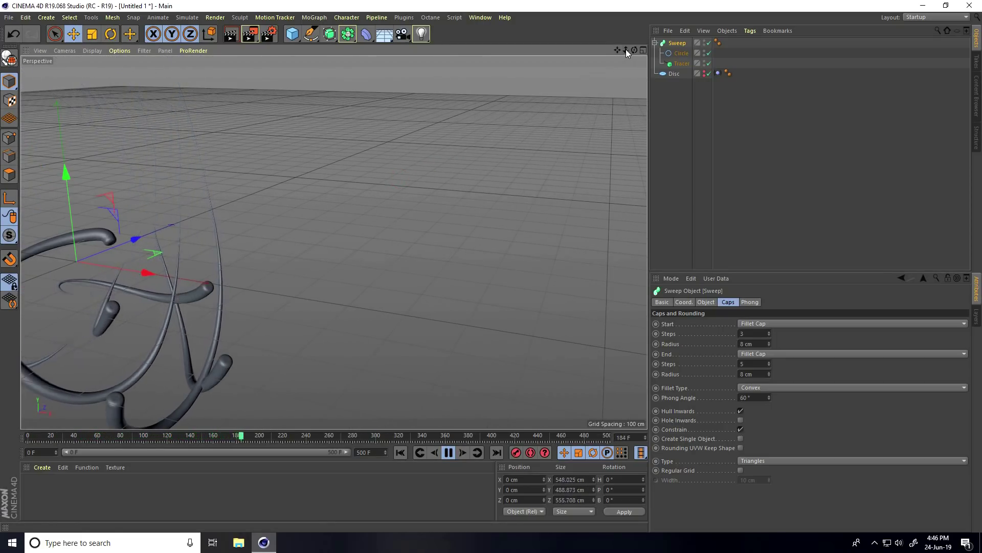
{"action": "mouse_move", "coordinate": [491, 270]}
{"action": "left_mouse_down", "text": "alt"}
{"action": "mouse_move", "coordinate": [563, 270]}
{"action": "mouse_move", "coordinate": [491, 271]}
{"action": "left_mouse_up", "text": "alt"}
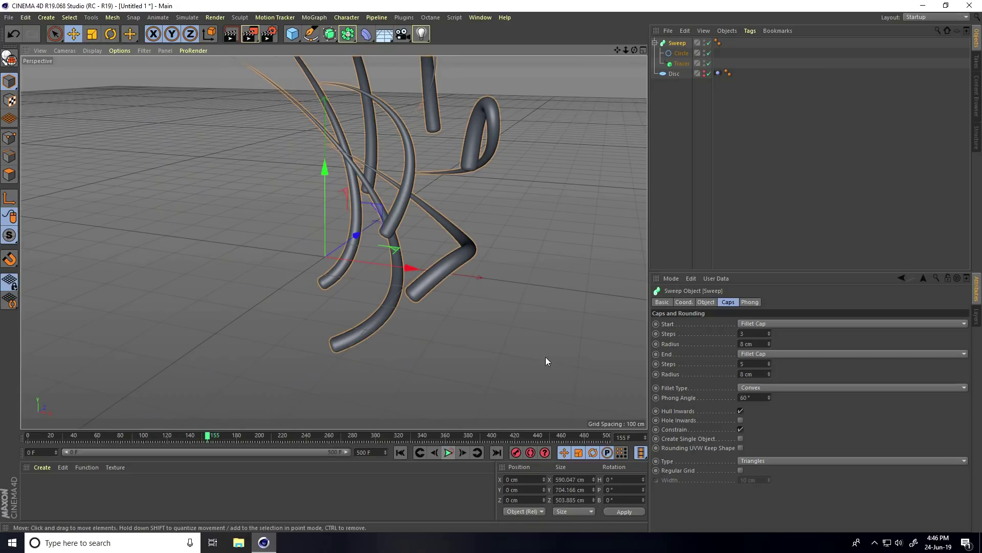
{"action": "key", "text": "F8"}
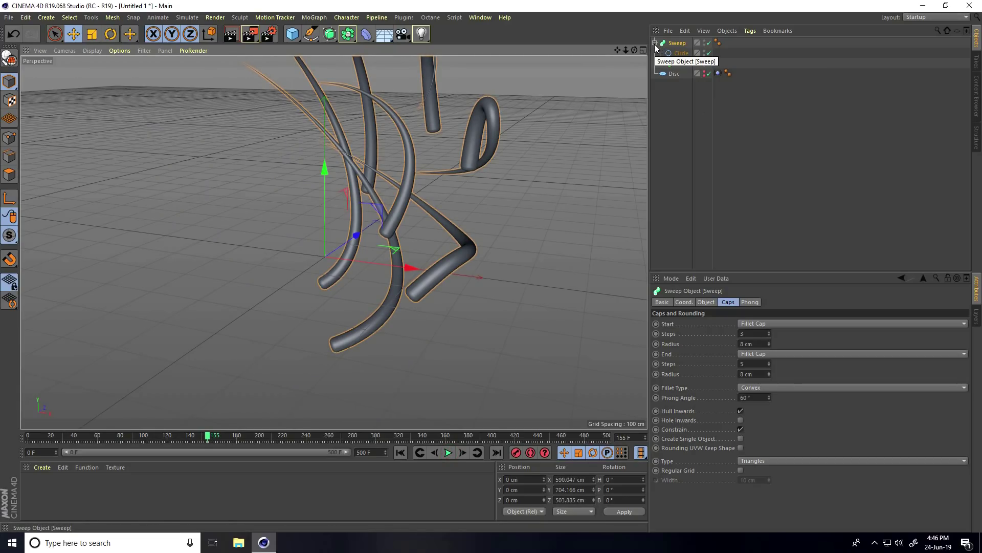
Add a Null object and nest the Sweep and the Disc inside it.
{"action": "left_click", "coordinate": [655, 44]}
{"action": "left_click_drag", "start_coordinate": [294, 39], "coordinate": [329, 49]}
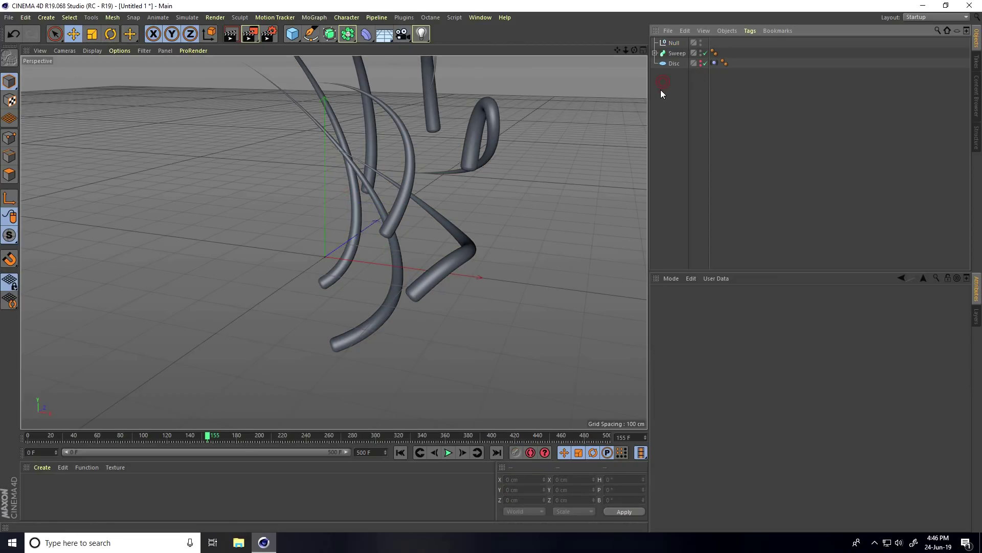
{"action": "left_click_drag", "start_coordinate": [661, 90], "coordinate": [675, 44]}
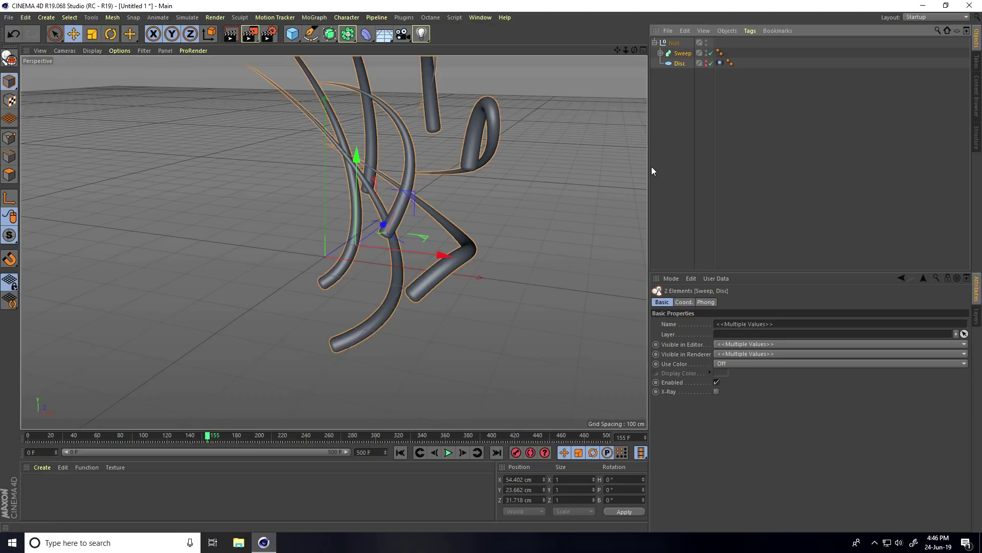
Add an Explosion deformer inside the Null above the Sweep and set its strength to 2% at frame 0.
{"action": "left_click_drag", "start_coordinate": [370, 39], "coordinate": [501, 87]}
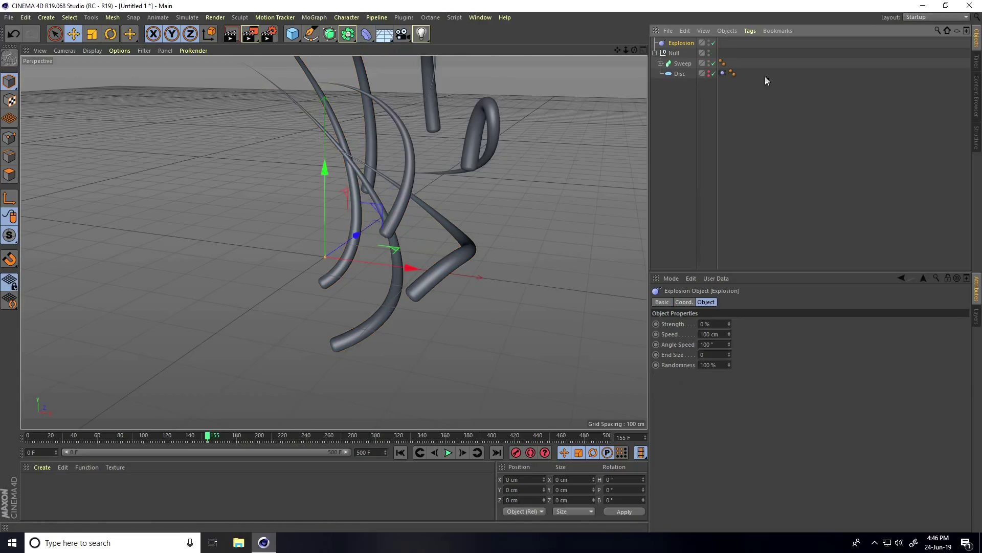
{"action": "left_click_drag", "start_coordinate": [680, 45], "coordinate": [676, 53]}
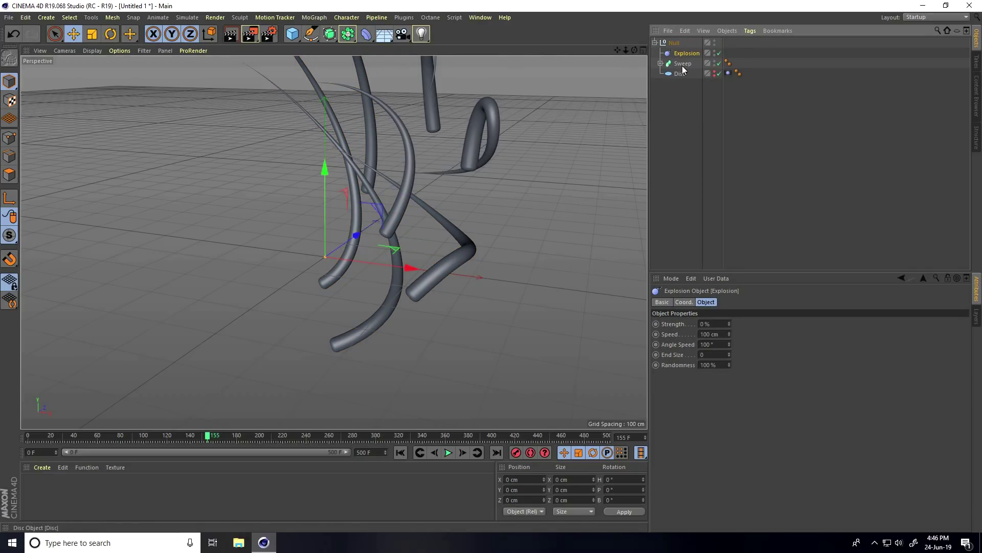
{"action": "left_click", "coordinate": [402, 452]}
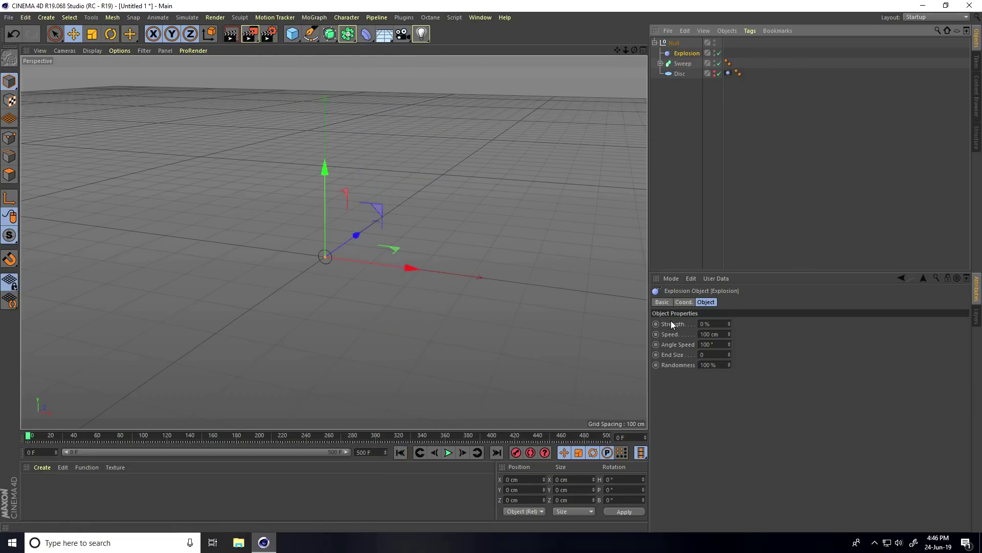
{"action": "left_click", "coordinate": [729, 322]}
{"action": "left_click", "coordinate": [729, 321]}
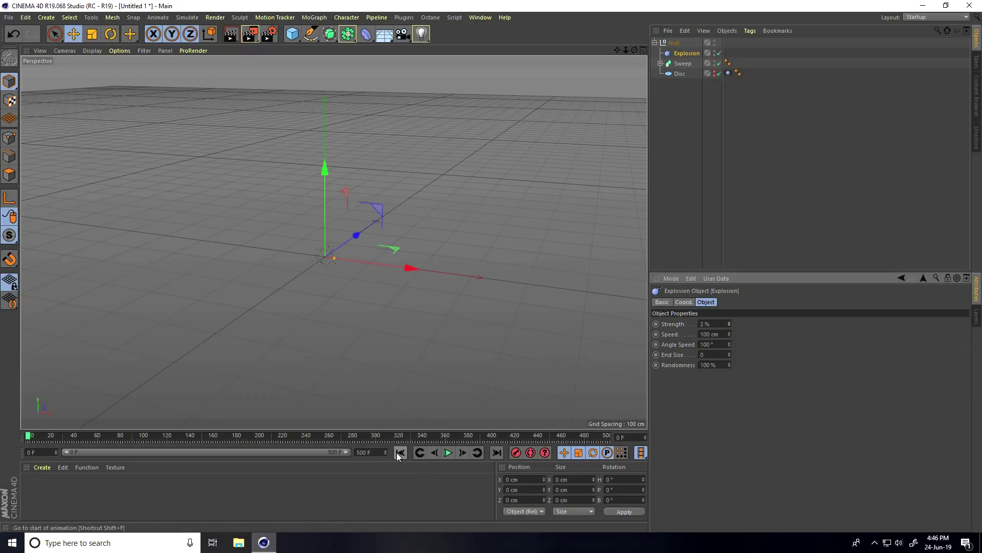
Play the animation to frame 26 and examine the exploded tube fragments up close with mesh lines displayed.
{"action": "left_click", "coordinate": [445, 452]}
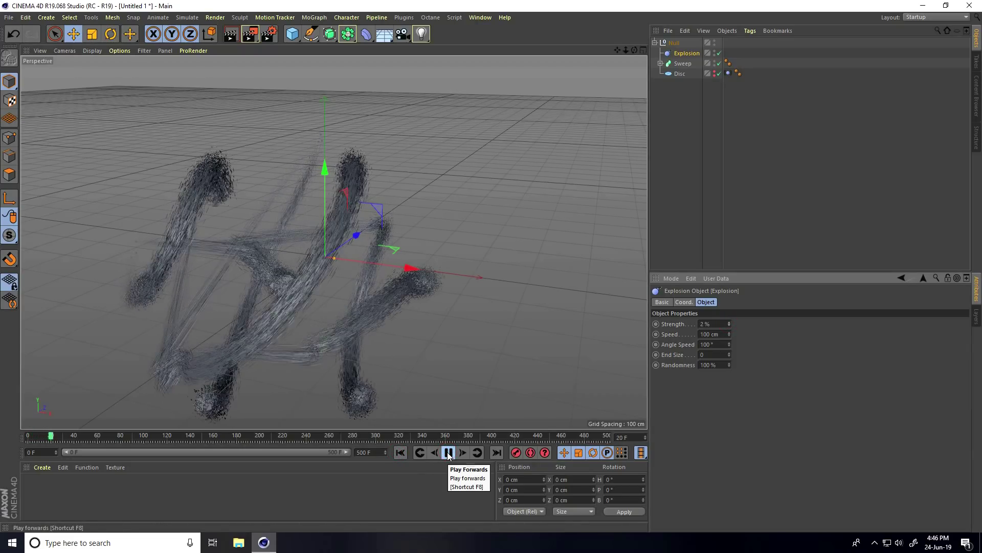
{"action": "left_click", "coordinate": [449, 452]}
{"action": "scroll", "coordinate": [187, 362], "scroll_direction": "up", "scroll_amount": 5}
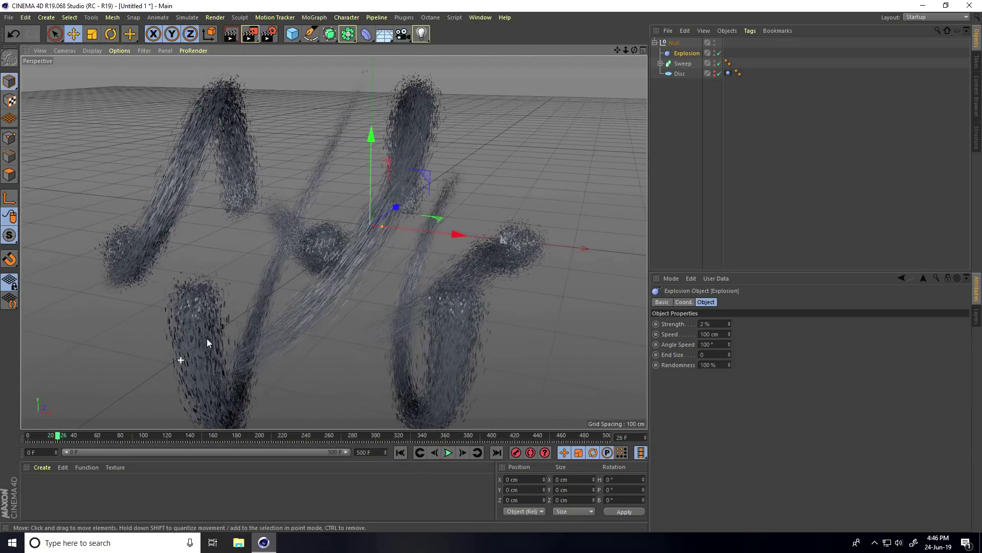
{"action": "left_click", "coordinate": [91, 51]}
{"action": "left_click", "coordinate": [106, 76]}
{"action": "scroll", "coordinate": [327, 262], "scroll_direction": "up", "scroll_amount": 5}
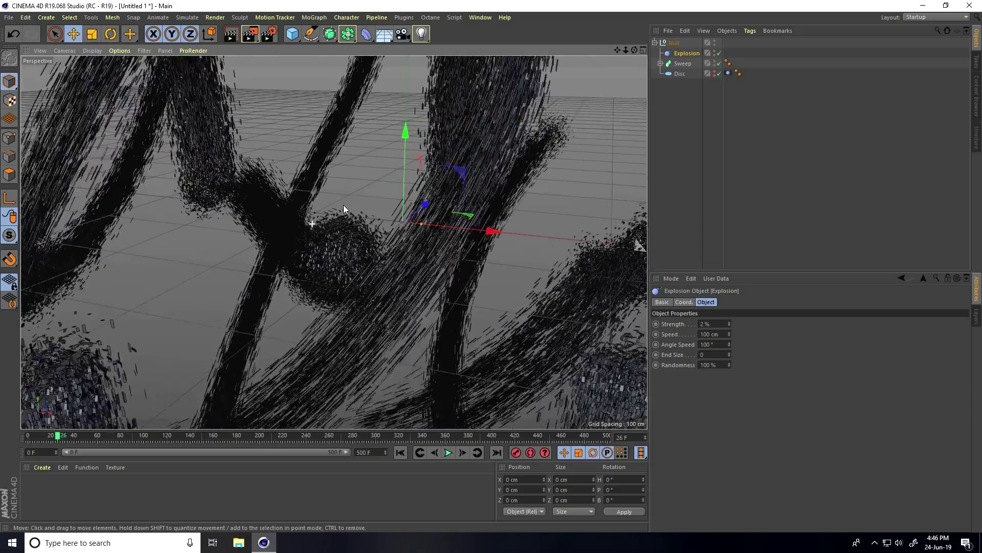
{"action": "left_click_drag", "start_coordinate": [397, 174], "coordinate": [778, 272], "text": "alt"}
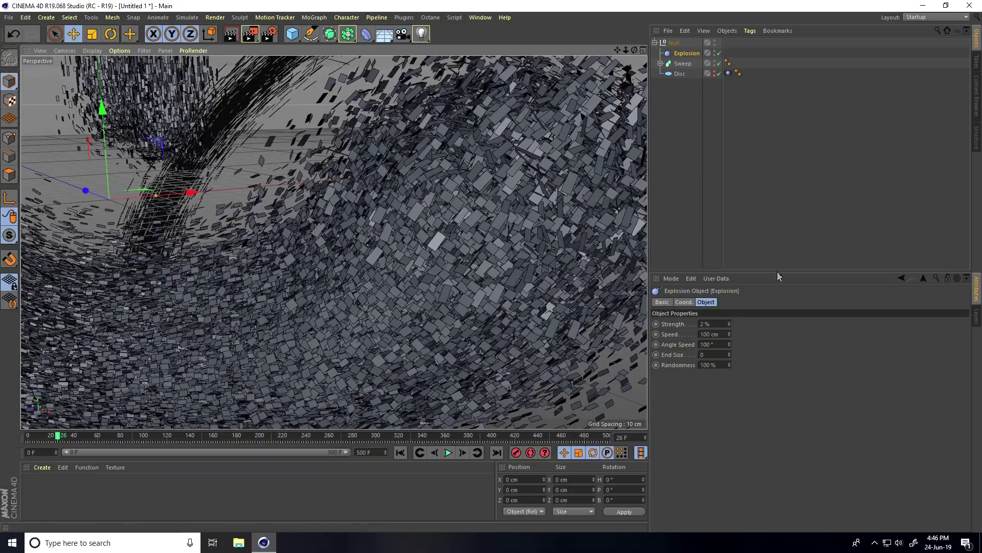
Set the Explosion strength to 1% and hide the mesh lines in the viewport.
{"action": "left_click", "coordinate": [729, 326]}
{"action": "mouse_move", "coordinate": [349, 244]}
{"action": "left_mouse_down", "text": "alt"}
{"action": "mouse_move", "coordinate": [481, 226]}
{"action": "mouse_move", "coordinate": [303, 236]}
{"action": "mouse_move", "coordinate": [293, 249]}
{"action": "mouse_move", "coordinate": [474, 249]}
{"action": "mouse_move", "coordinate": [553, 224]}
{"action": "mouse_move", "coordinate": [447, 263]}
{"action": "mouse_move", "coordinate": [424, 288]}
{"action": "mouse_move", "coordinate": [596, 282]}
{"action": "mouse_move", "coordinate": [343, 303]}
{"action": "mouse_move", "coordinate": [357, 285]}
{"action": "mouse_move", "coordinate": [320, 266]}
{"action": "mouse_move", "coordinate": [275, 309]}
{"action": "mouse_move", "coordinate": [495, 266]}
{"action": "mouse_move", "coordinate": [489, 95]}
{"action": "mouse_move", "coordinate": [511, 69]}
{"action": "mouse_move", "coordinate": [435, 77]}
{"action": "left_mouse_up", "text": "alt"}
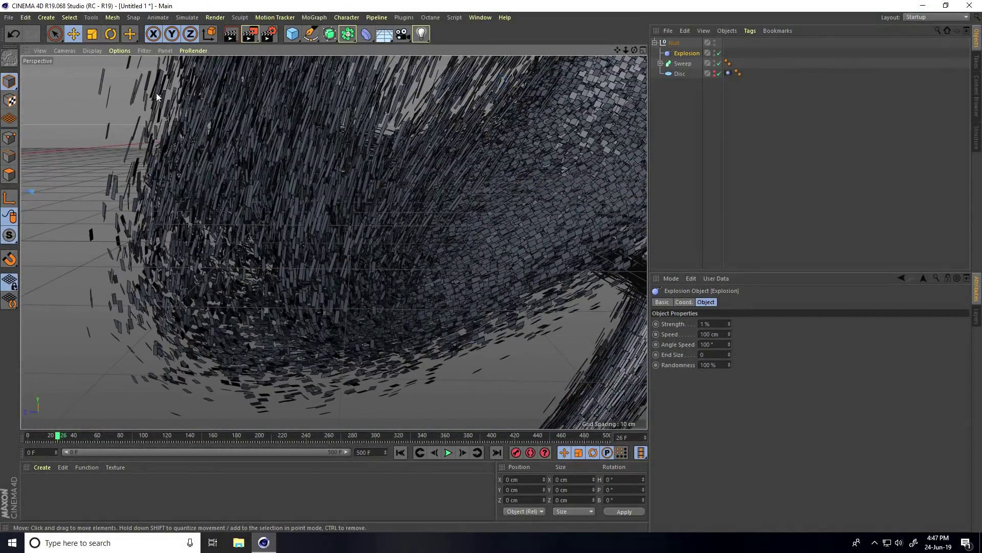
{"action": "left_click", "coordinate": [92, 53]}
{"action": "left_click", "coordinate": [105, 76]}
{"action": "mouse_move", "coordinate": [109, 118]}
{"action": "left_mouse_down", "text": "alt"}
{"action": "mouse_move", "coordinate": [192, 297]}
{"action": "mouse_move", "coordinate": [281, 252]}
{"action": "mouse_move", "coordinate": [348, 314]}
{"action": "left_mouse_up", "text": "alt"}
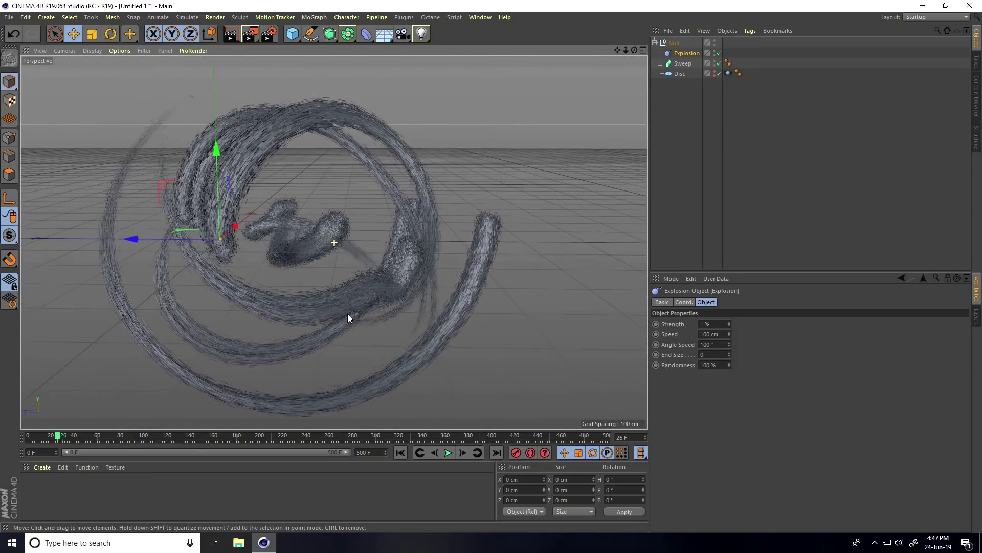
Play the exploded tubes' animation from the first frame and stop it at frame 84.
{"action": "left_click", "coordinate": [400, 452]}
{"action": "left_click", "coordinate": [448, 453]}
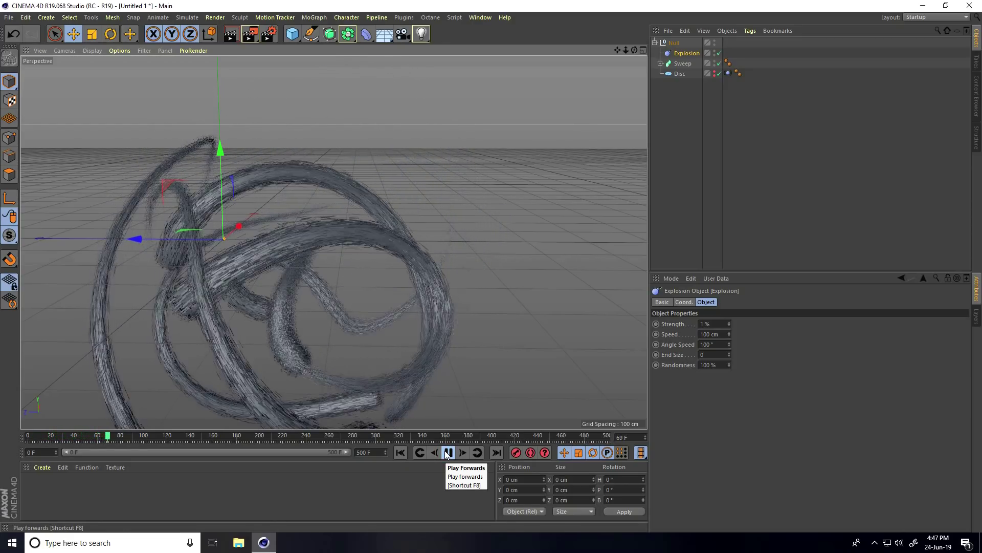
{"action": "left_click", "coordinate": [448, 452]}
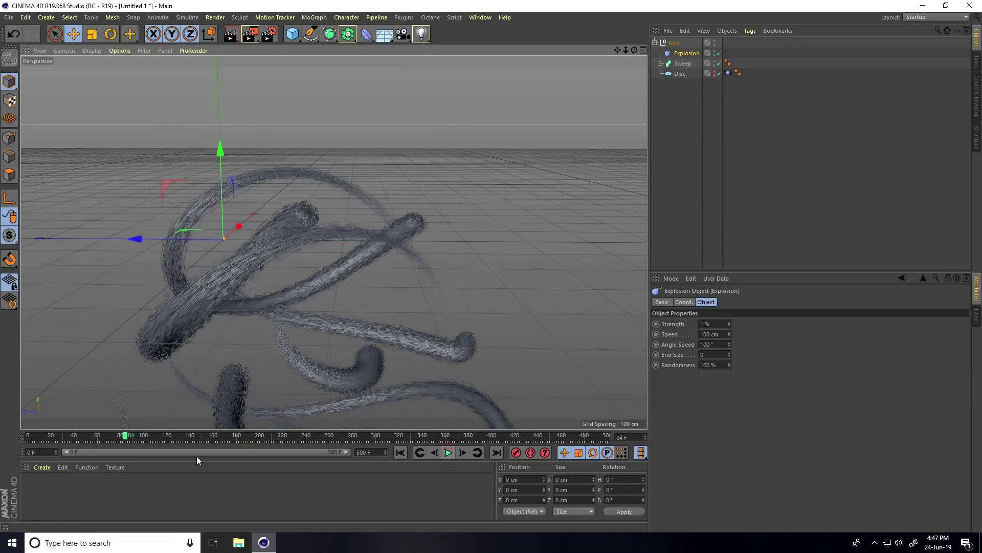
Load the MercyMat material file from the Desktop's "Cinema 4d studio lights & Materials" folder.
{"action": "left_click", "coordinate": [41, 467]}
{"action": "left_click", "coordinate": [50, 408]}
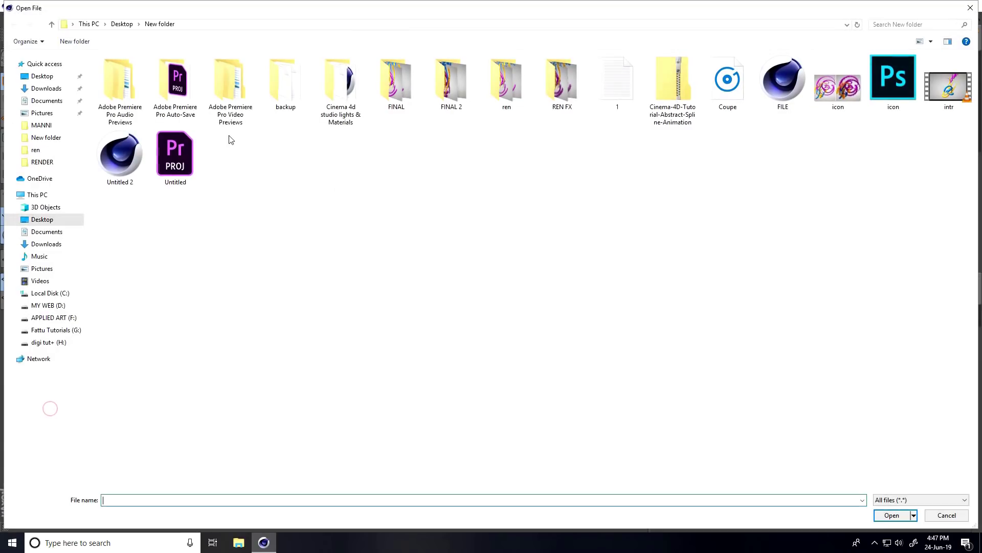
{"action": "left_click", "coordinate": [43, 76]}
{"action": "double_click", "coordinate": [239, 80]}
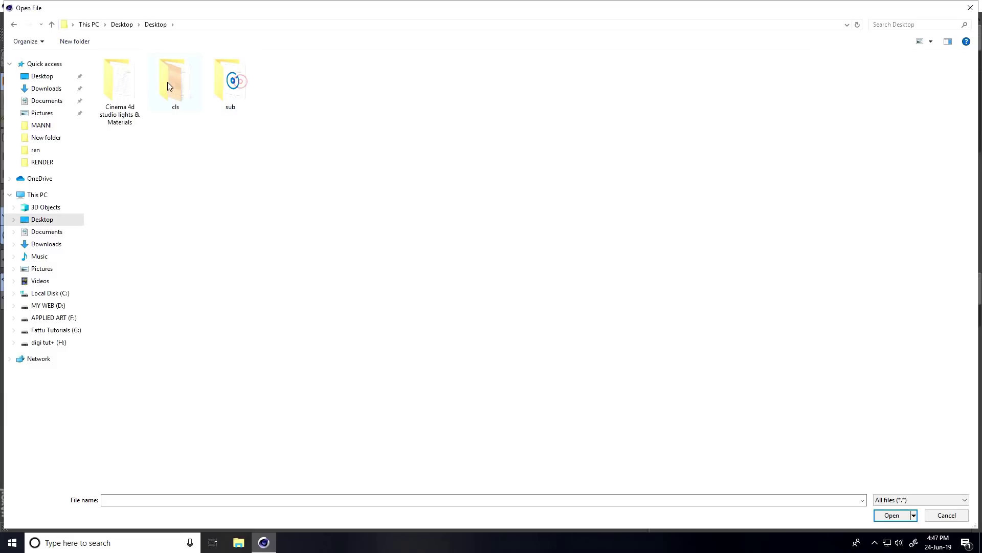
{"action": "double_click", "coordinate": [122, 82]}
{"action": "double_click", "coordinate": [139, 71]}
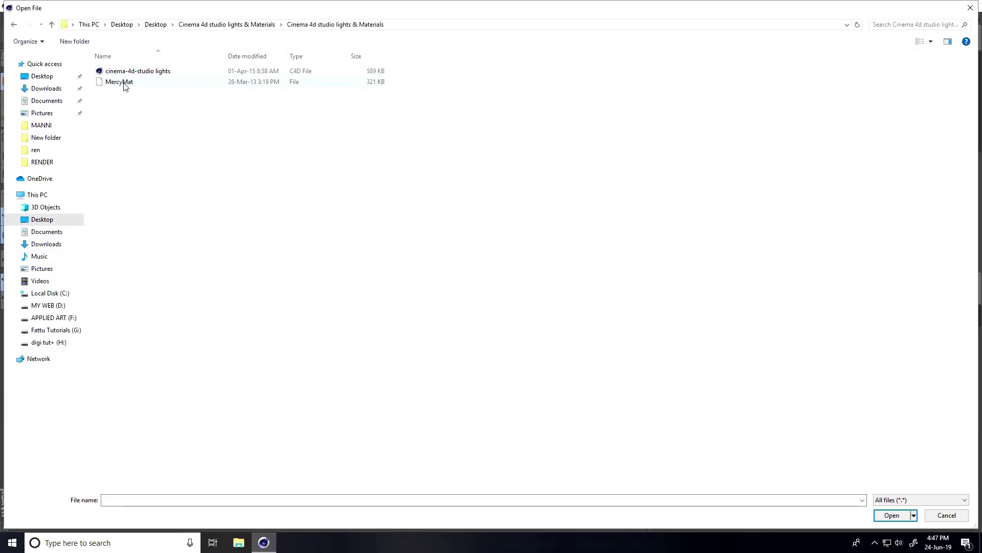
{"action": "left_click", "coordinate": [125, 83]}
{"action": "left_click", "coordinate": [891, 514]}
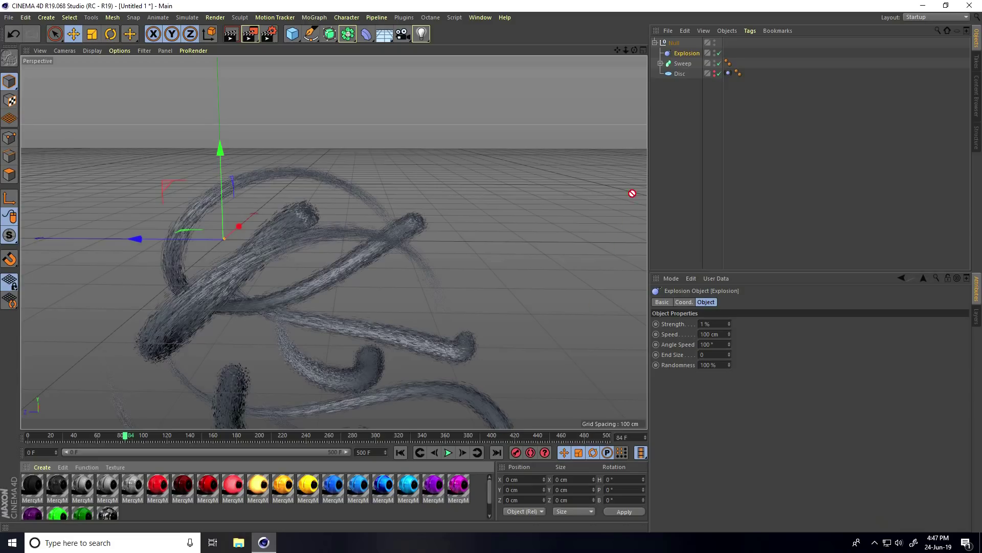
Apply the magenta MercyMP material to the Sweep and preview the animation from the start to frame 74.
{"action": "left_click_drag", "start_coordinate": [690, 63], "coordinate": [691, 64]}
{"action": "left_click_drag", "start_coordinate": [335, 385], "coordinate": [385, 290], "text": "alt"}
{"action": "left_click", "coordinate": [401, 452]}
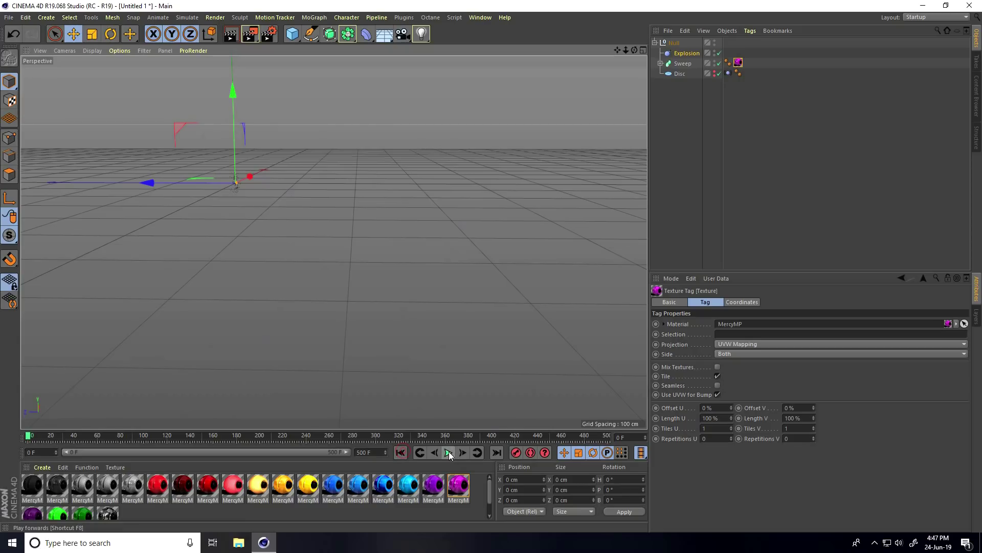
{"action": "left_click", "coordinate": [449, 452]}
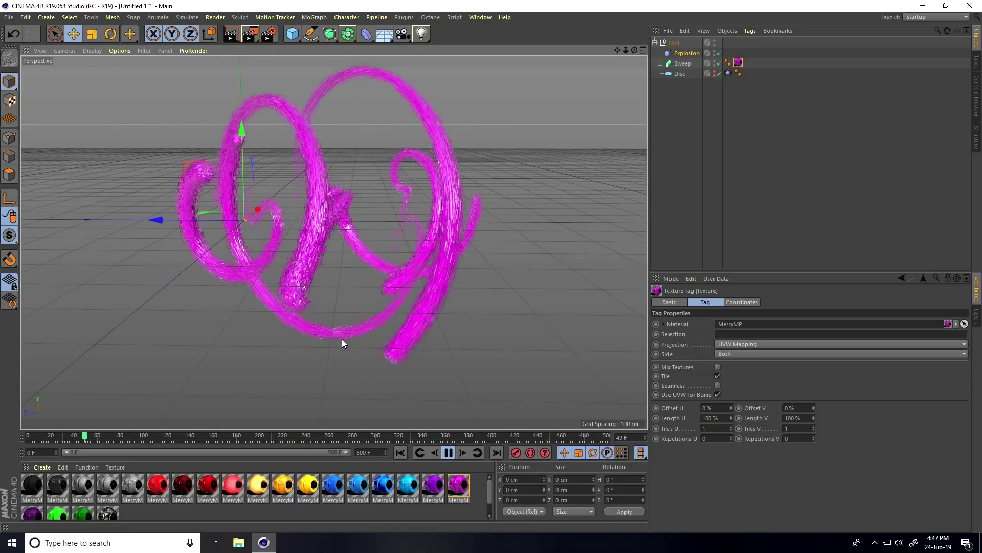
{"action": "left_click", "coordinate": [449, 453]}
Merge the "cinema-4d-studio lights" file into the scene.
{"action": "left_click", "coordinate": [9, 16]}
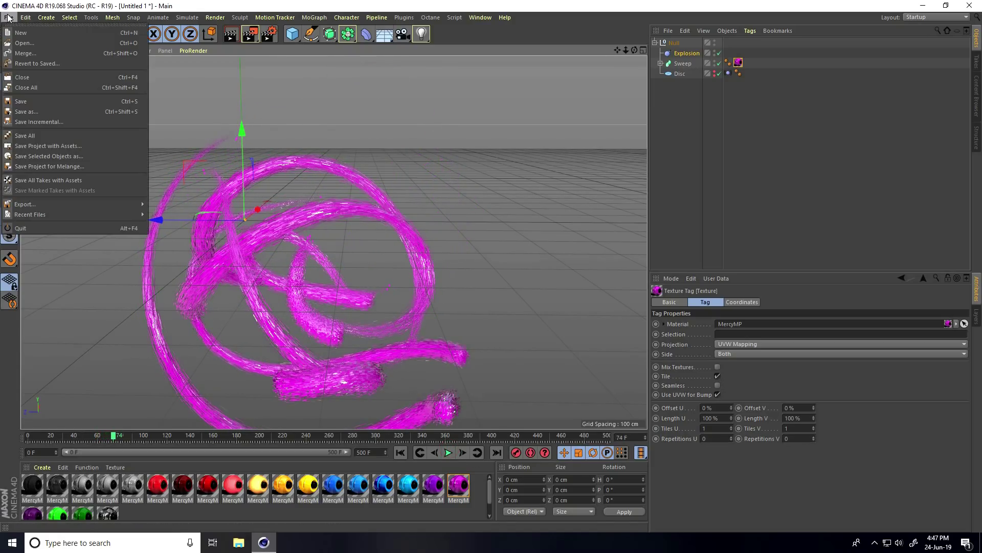
{"action": "left_click", "coordinate": [31, 63]}
{"action": "left_click", "coordinate": [144, 74]}
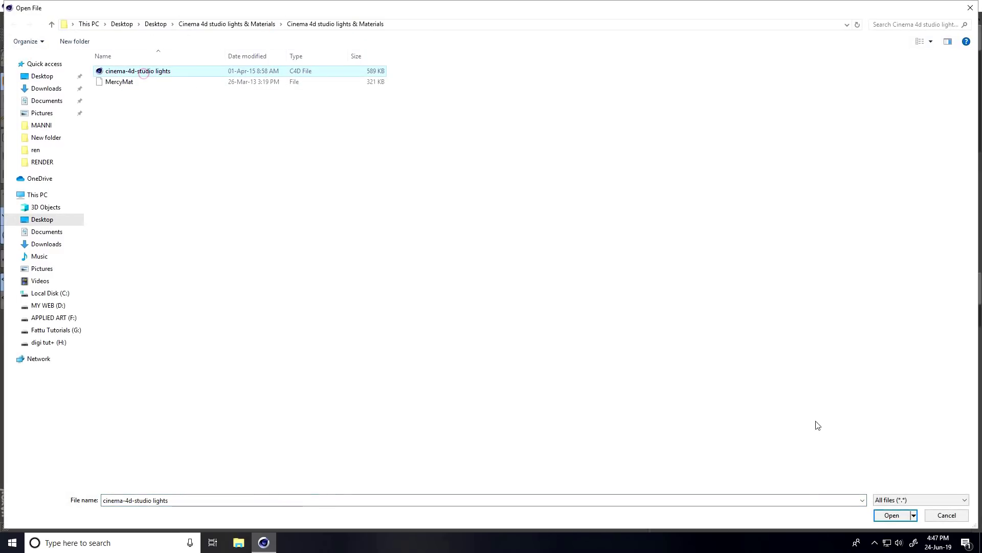
{"action": "left_click", "coordinate": [892, 515]}
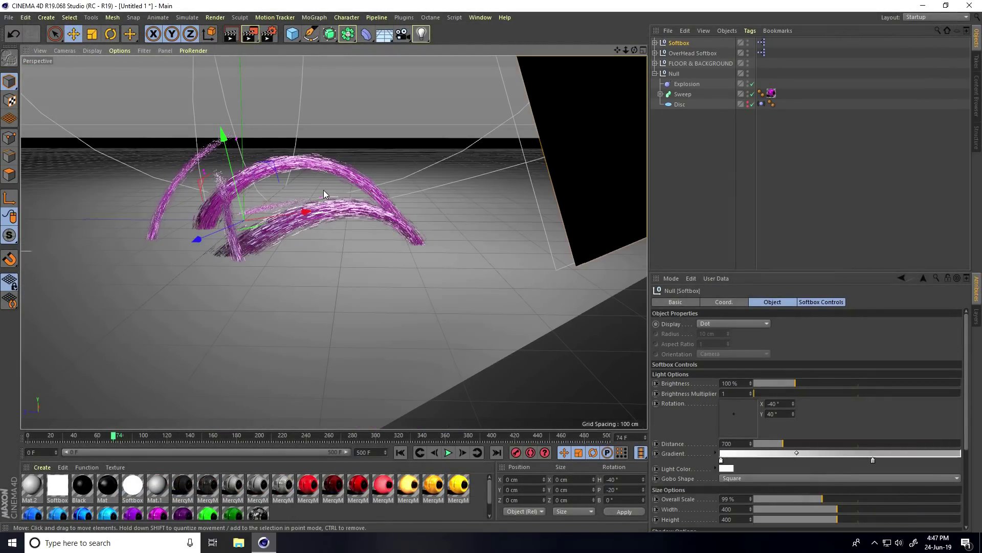
Move the FLOOR & BACKGROUND null downward until the floor lies below the magenta trails.
{"action": "left_click", "coordinate": [676, 63]}
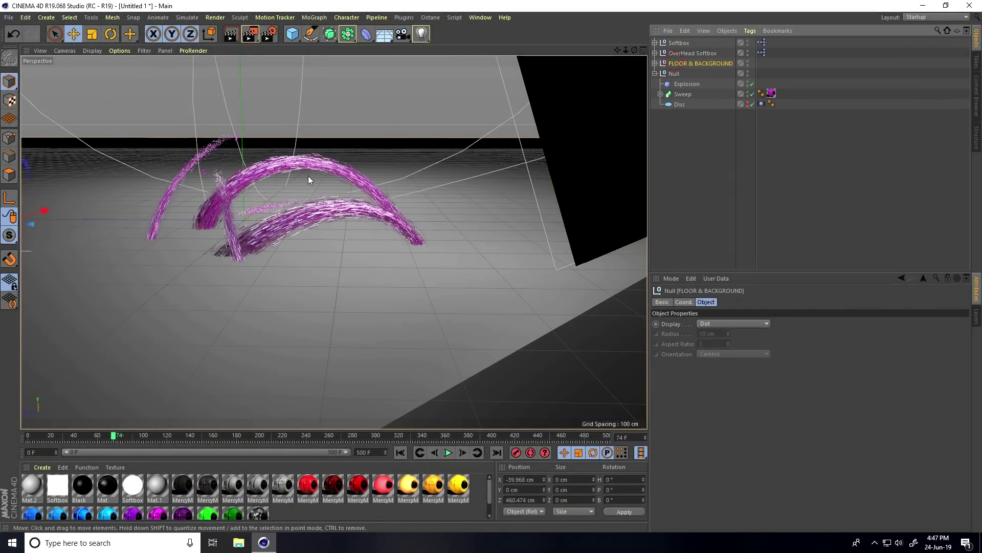
{"action": "left_click_drag", "start_coordinate": [309, 177], "coordinate": [269, 191], "text": "alt"}
{"action": "left_click_drag", "start_coordinate": [154, 113], "coordinate": [165, 233]}
{"action": "left_click_drag", "start_coordinate": [342, 284], "coordinate": [358, 215], "text": "alt"}
Move the OverHead Softbox to about X -55 cm and the Softbox to about X -181, Y 102, Z -216 cm.
{"action": "left_click", "coordinate": [686, 54]}
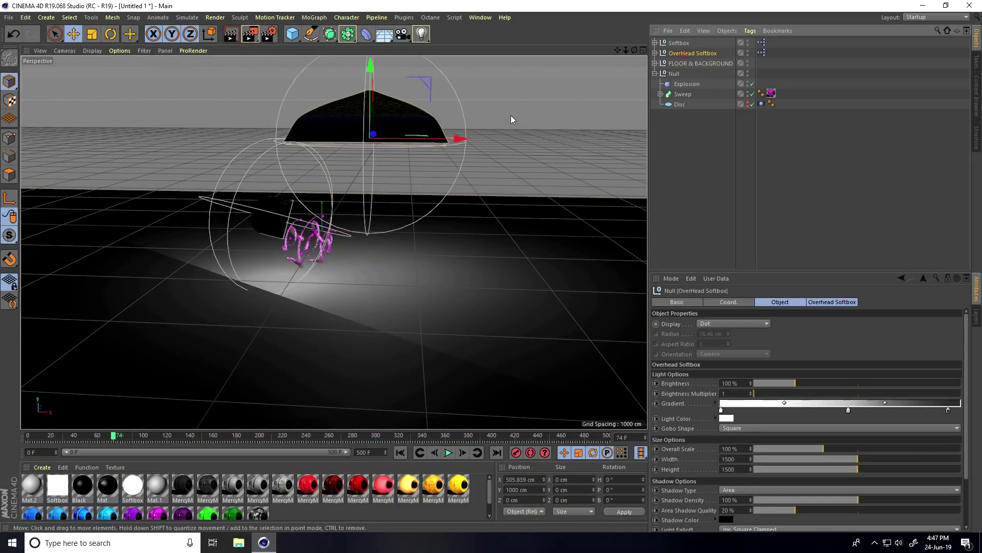
{"action": "left_click_drag", "start_coordinate": [460, 138], "coordinate": [230, 235]}
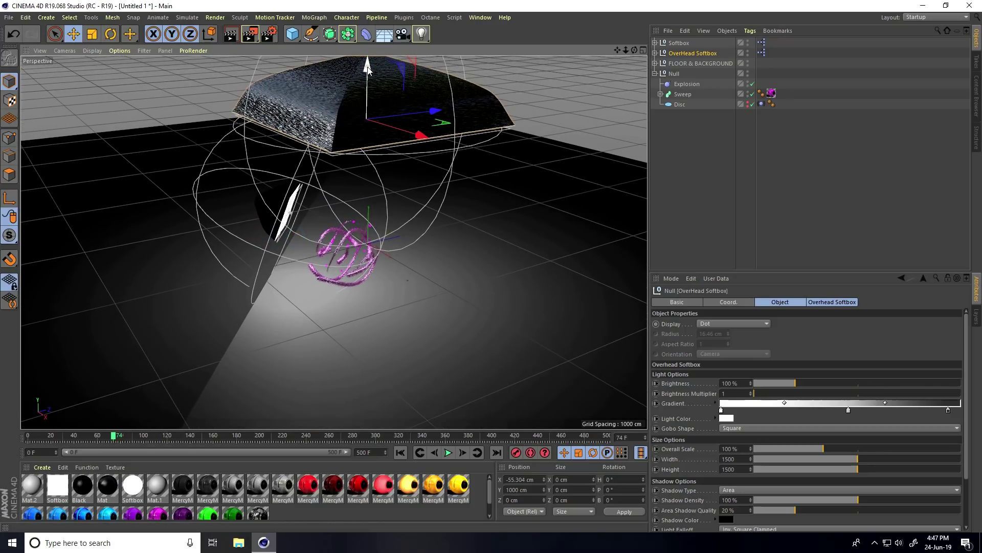
{"action": "left_click", "coordinate": [679, 43]}
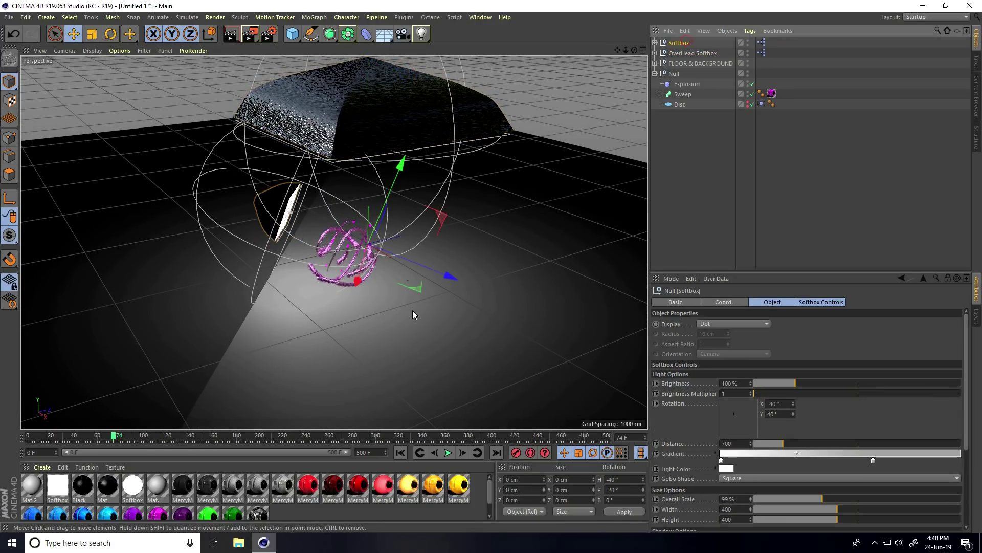
{"action": "mouse_move", "coordinate": [451, 274]}
{"action": "left_mouse_down"}
{"action": "mouse_move", "coordinate": [406, 264]}
{"action": "mouse_move", "coordinate": [457, 256]}
{"action": "left_mouse_up"}
{"action": "right_click_drag", "start_coordinate": [442, 264], "coordinate": [523, 207], "text": "alt"}
{"action": "left_click_drag", "start_coordinate": [524, 207], "coordinate": [331, 234], "text": "alt"}
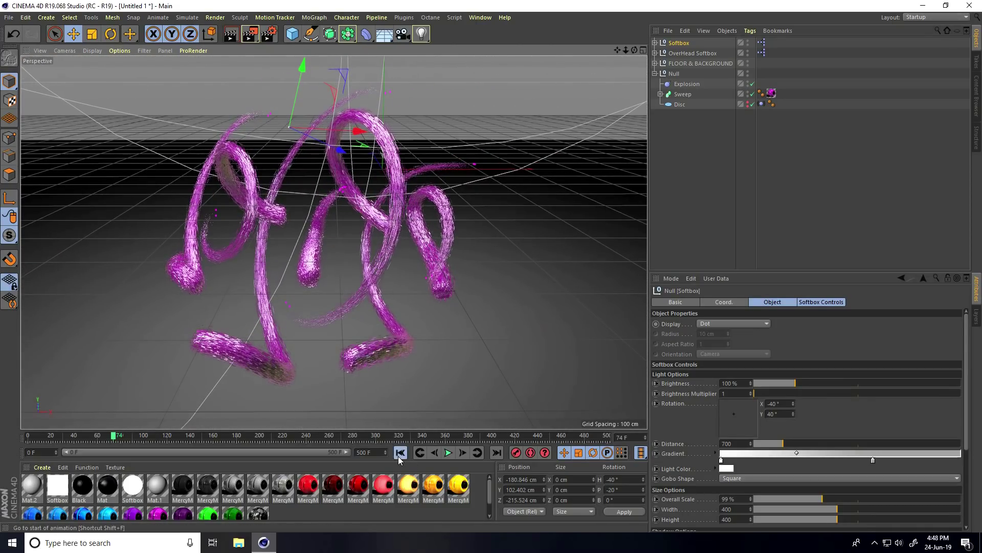
Preview the lit animation from the start to frame 58.
{"action": "left_click", "coordinate": [399, 457]}
{"action": "left_click", "coordinate": [448, 452]}
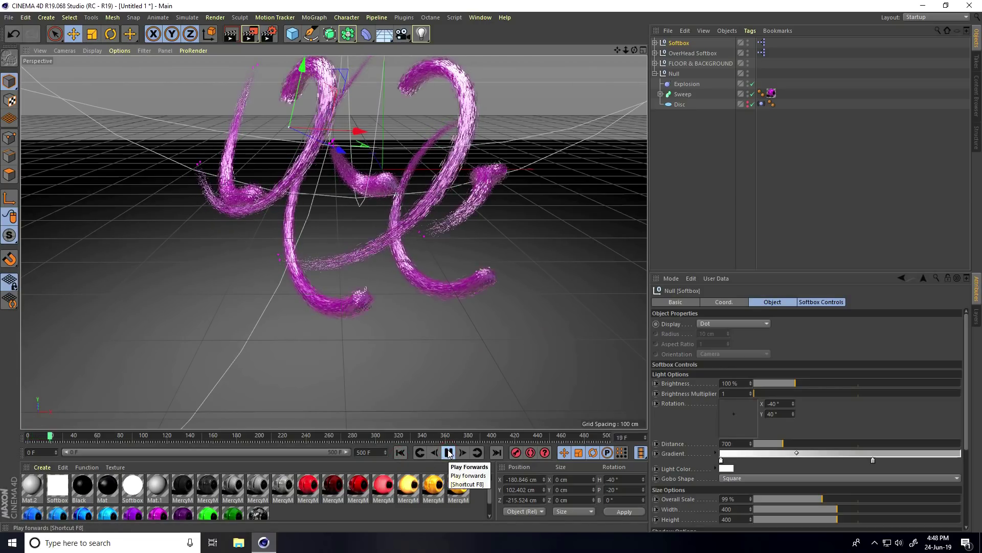
{"action": "left_click_drag", "start_coordinate": [446, 388], "coordinate": [430, 395], "text": "alt"}
{"action": "left_click", "coordinate": [448, 452]}
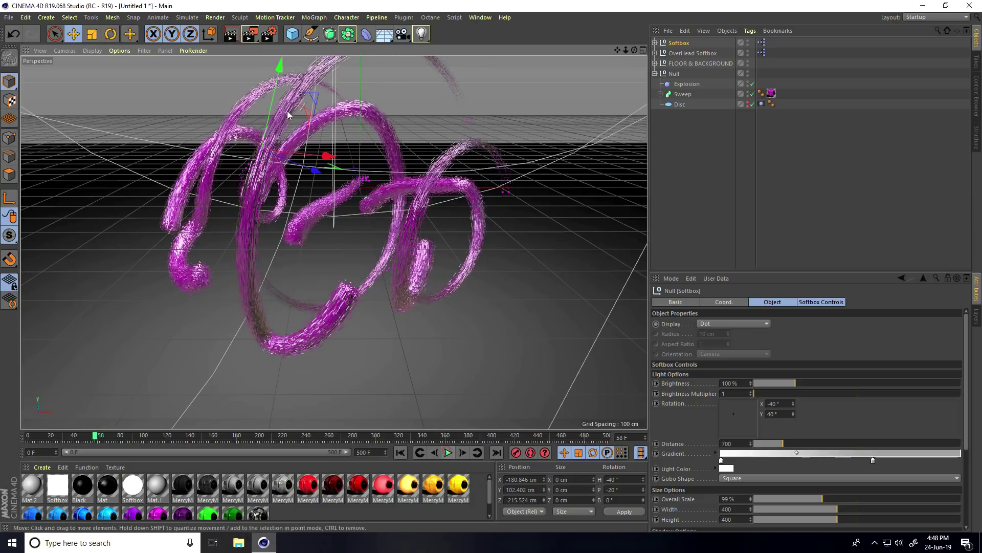
Render the active view at frame 58, dismissing the asset error, and end the test render once the trails are partly rendered.
{"action": "left_click", "coordinate": [235, 39]}
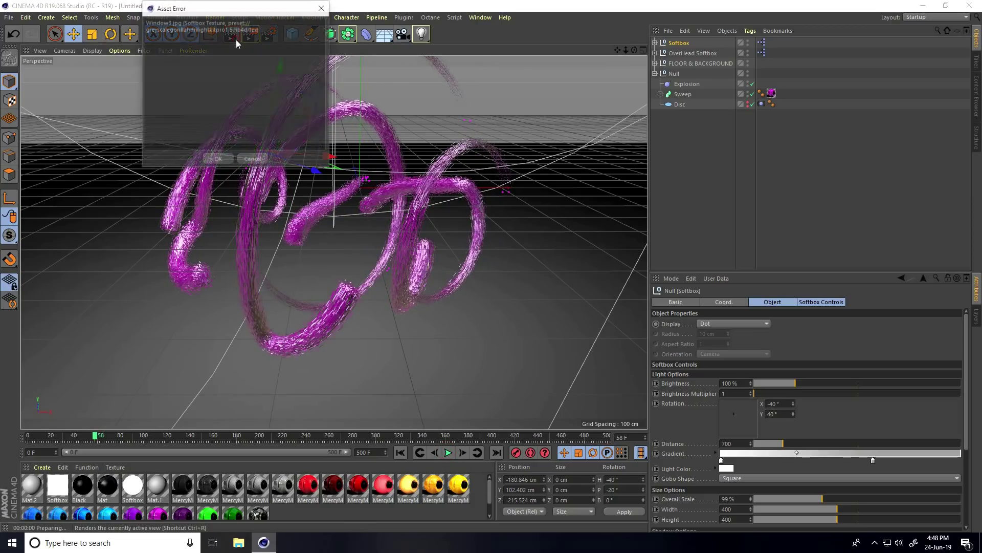
{"action": "left_click", "coordinate": [217, 160]}
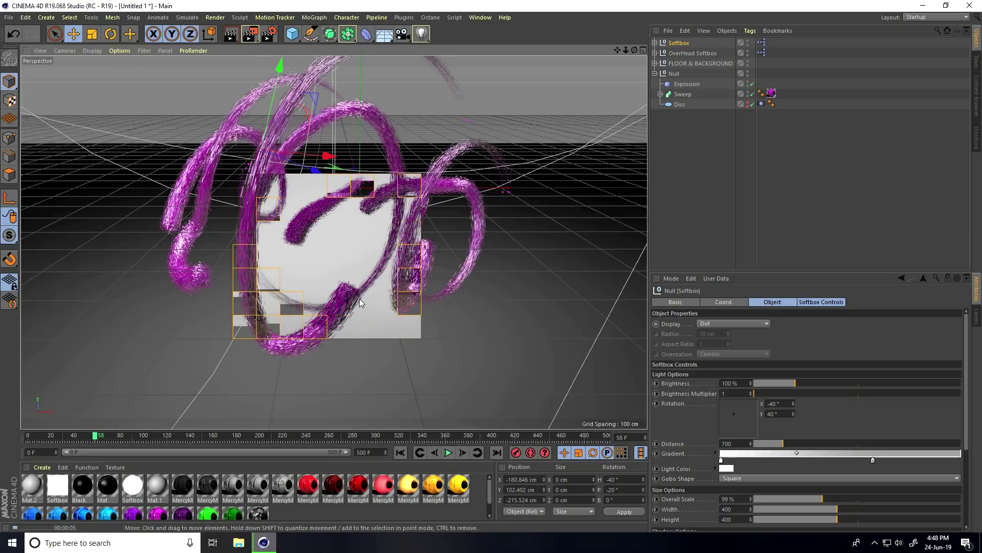
{"action": "left_click", "coordinate": [331, 247]}
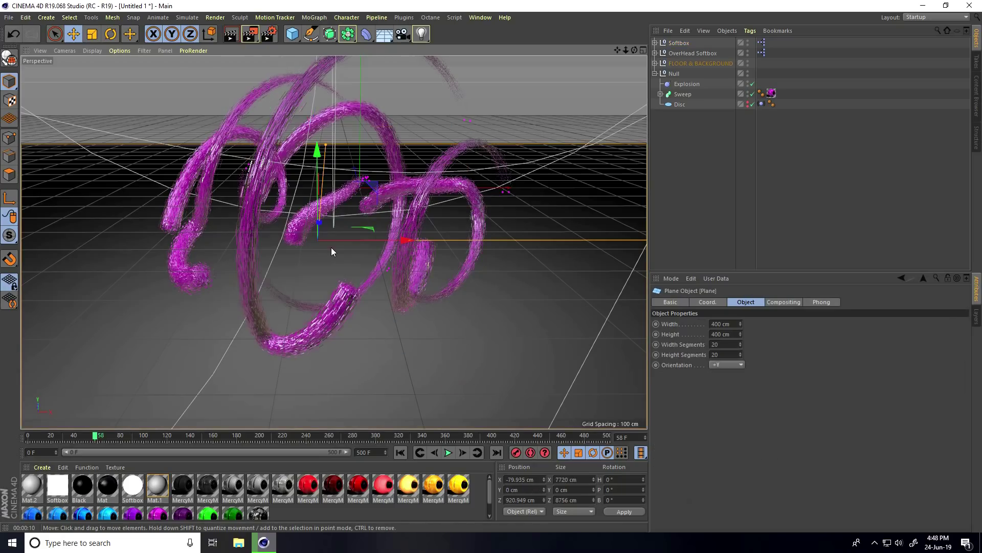
Duplicate the Null group that holds the Explosion, Sweep and Disc.
{"action": "left_click", "coordinate": [655, 73]}
{"action": "left_click", "coordinate": [682, 73]}
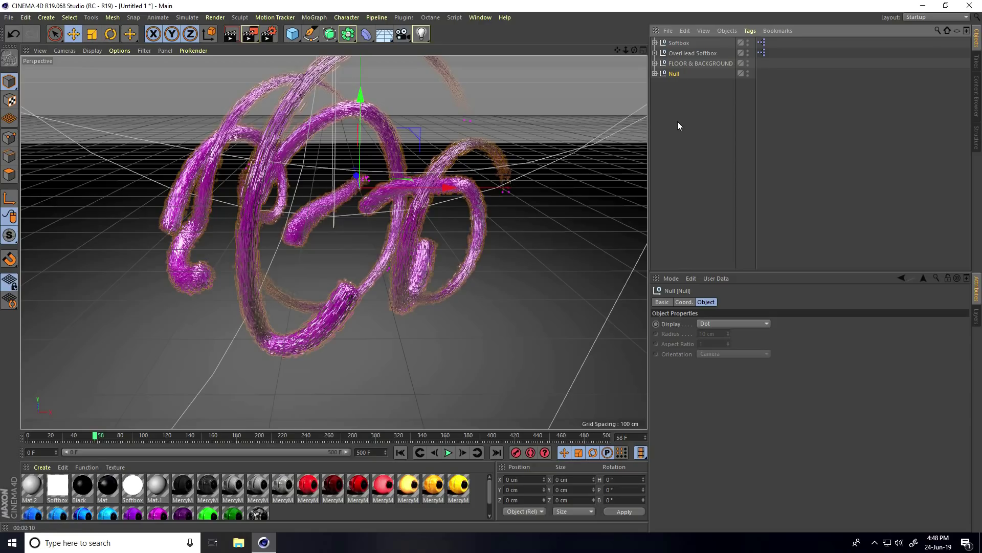
{"action": "key", "text": "ctrl+v"}
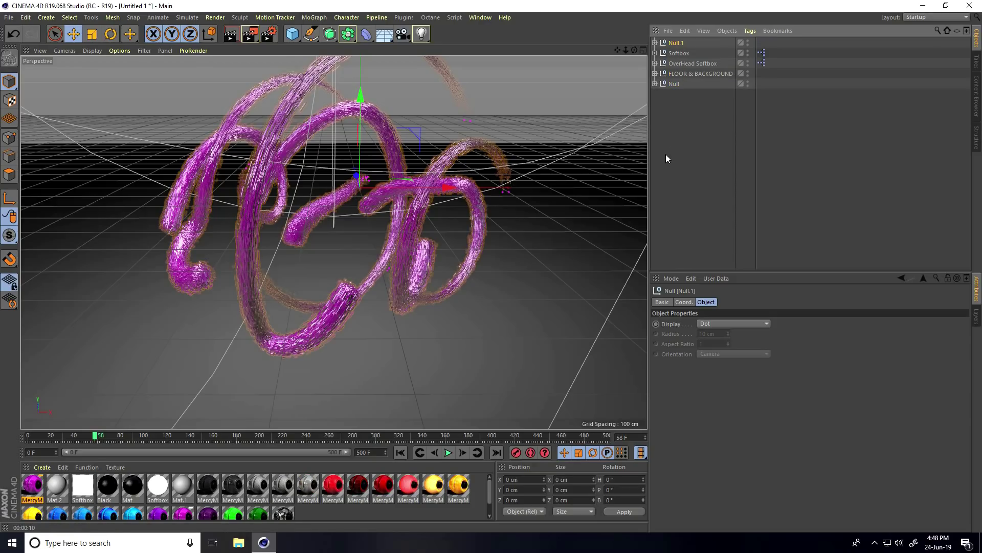
Apply the yellow MercyMP material to the Sweep in Null.1 and preview the animation from the start to frame 14.
{"action": "left_click", "coordinate": [398, 453]}
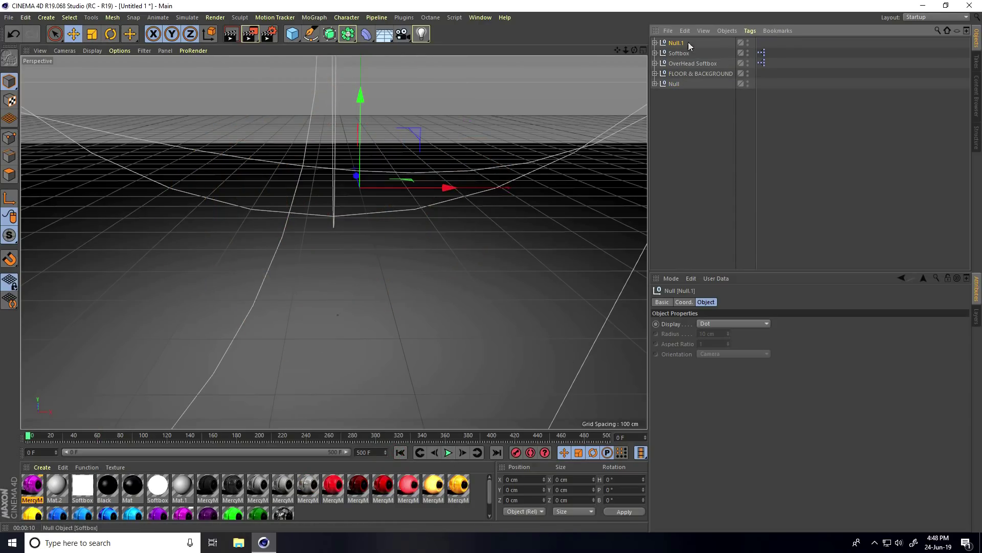
{"action": "left_click", "coordinate": [655, 43]}
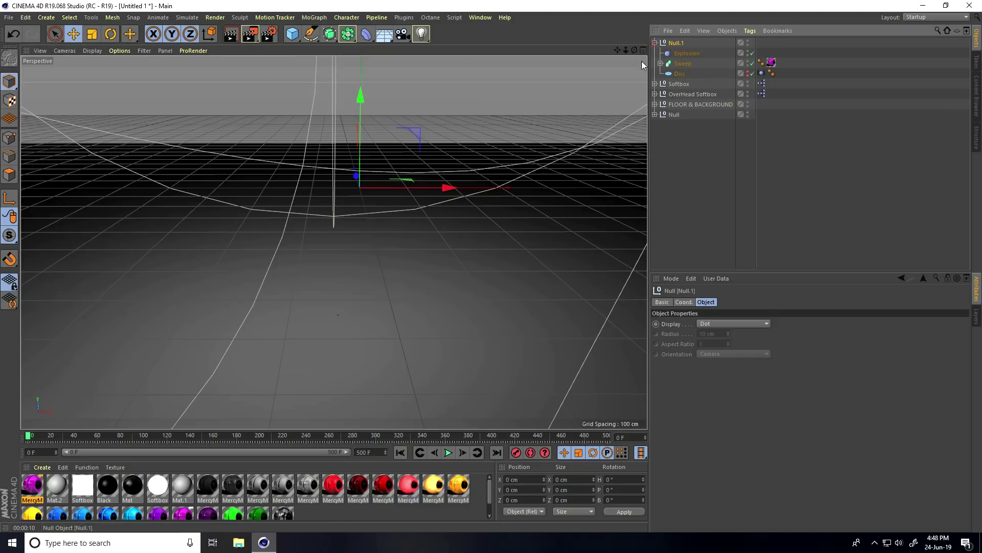
{"action": "left_click", "coordinate": [458, 489]}
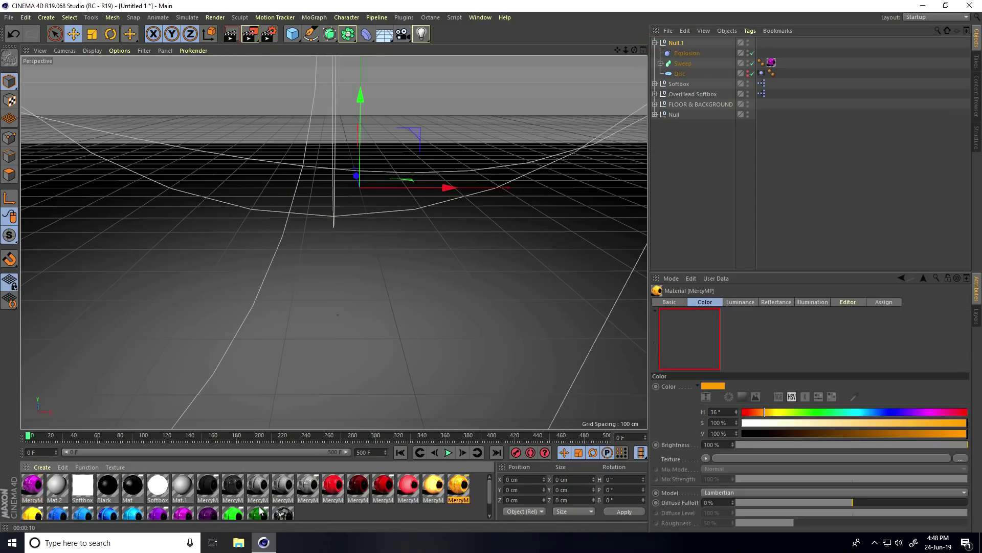
{"action": "scroll", "coordinate": [140, 496], "scroll_direction": "down", "scroll_amount": 1}
{"action": "left_click_drag", "start_coordinate": [28, 503], "coordinate": [773, 63]}
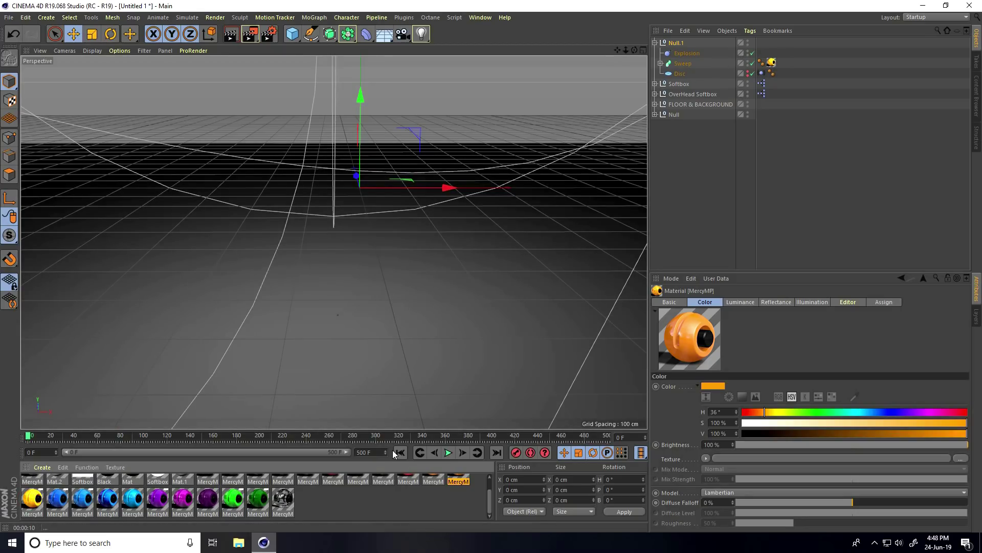
{"action": "left_click", "coordinate": [447, 452]}
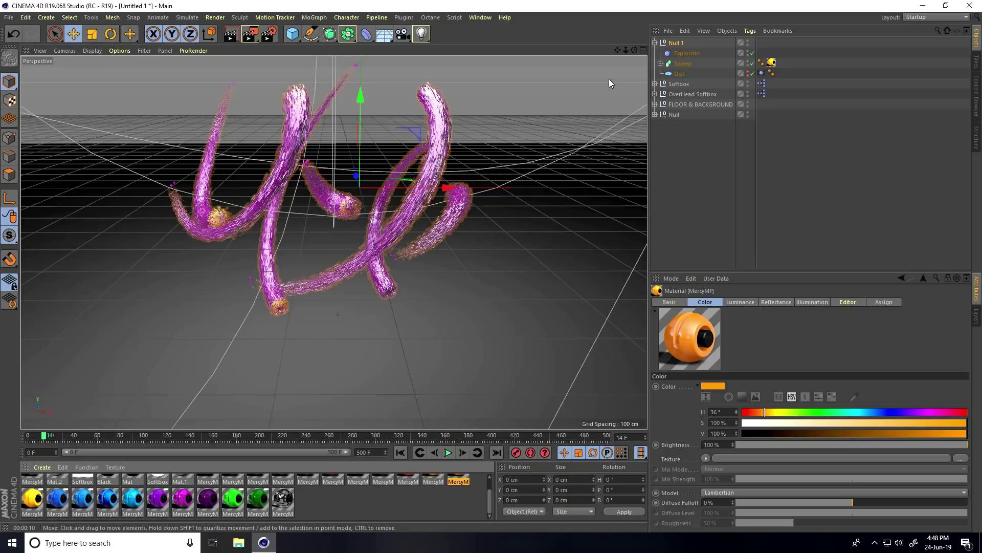
Set the outer radius of the Disc in Null.1 to 200 cm.
{"action": "left_click", "coordinate": [680, 73]}
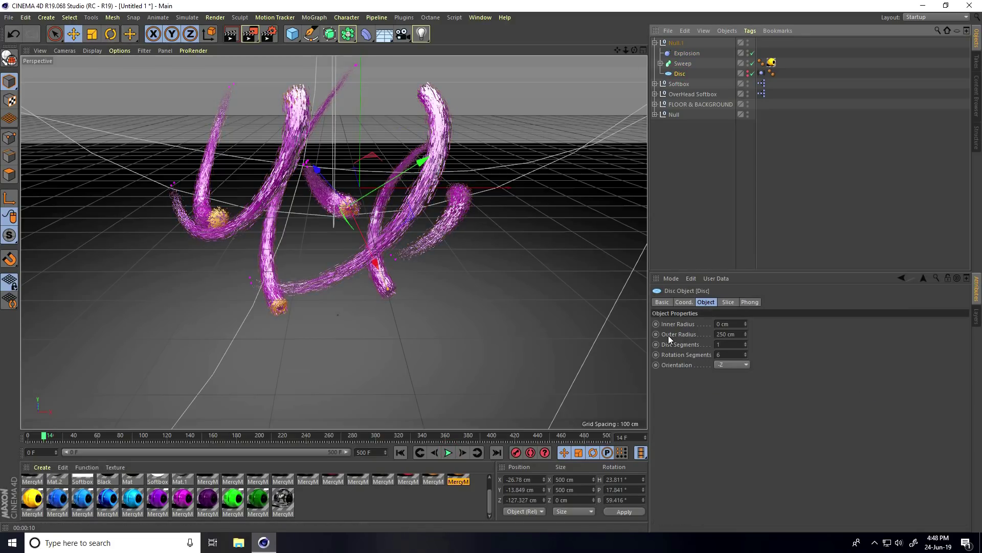
{"action": "double_click", "coordinate": [742, 335]}
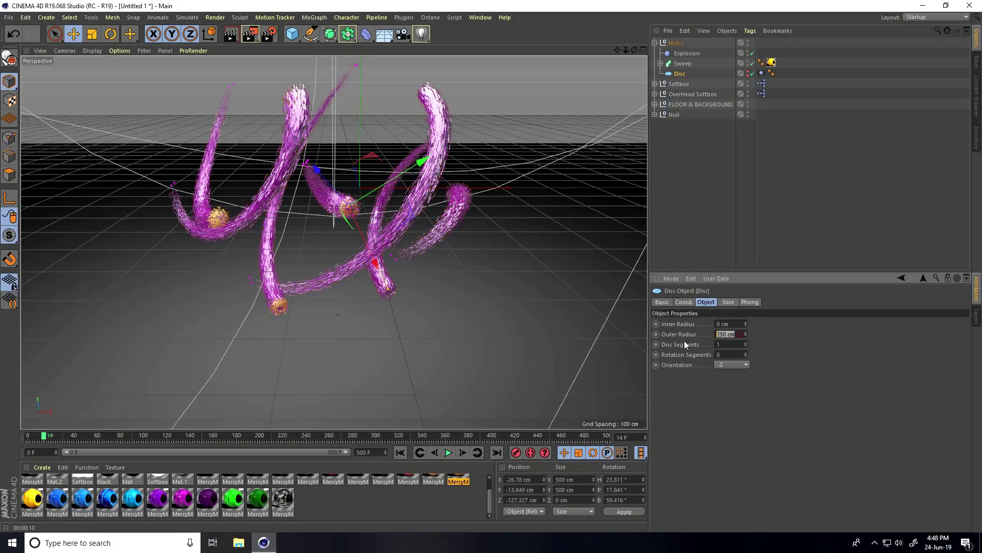
{"action": "type", "text": "200"}
Set the radius of the Circle in Null.1's Sweep to 10 cm.
{"action": "left_click", "coordinate": [660, 63]}
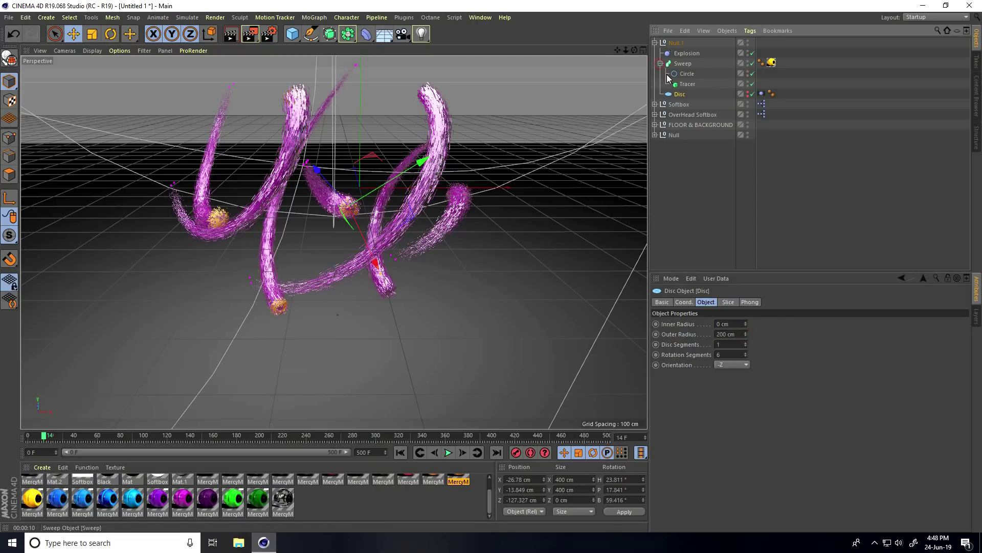
{"action": "left_click", "coordinate": [688, 74]}
{"action": "double_click", "coordinate": [718, 341]}
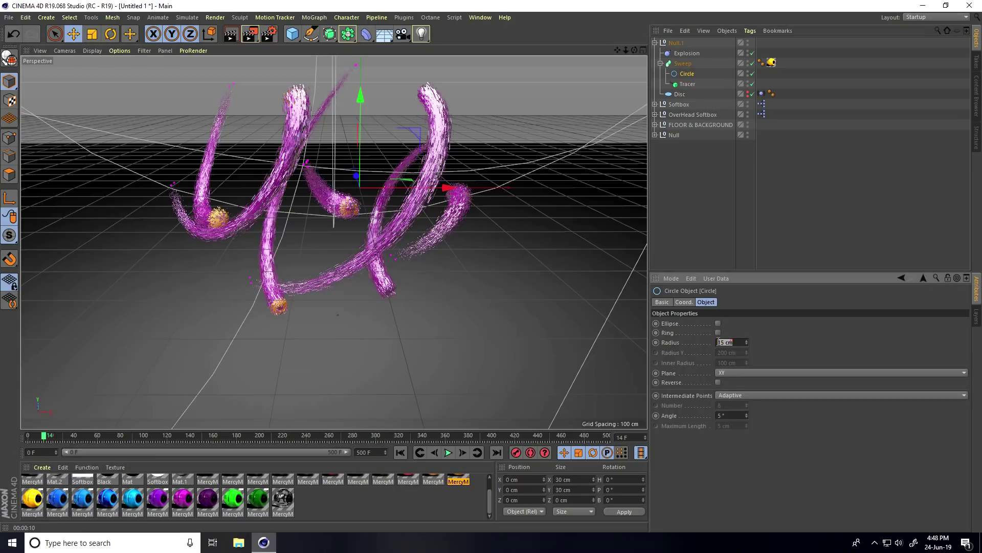
{"action": "key", "text": "Return"}
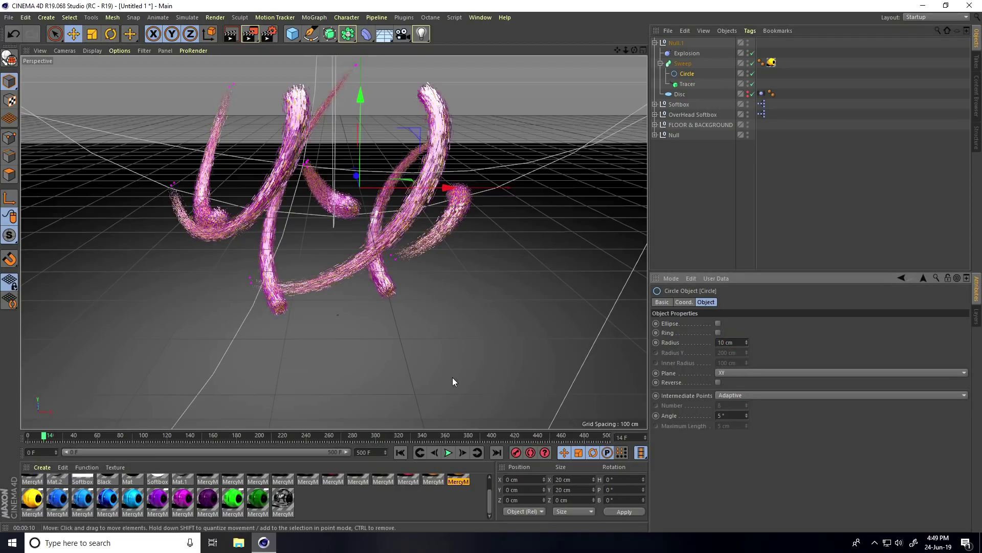
Preview the two sets of trails from the start of the animation to frame 24.
{"action": "left_click", "coordinate": [402, 451]}
{"action": "left_click", "coordinate": [447, 452]}
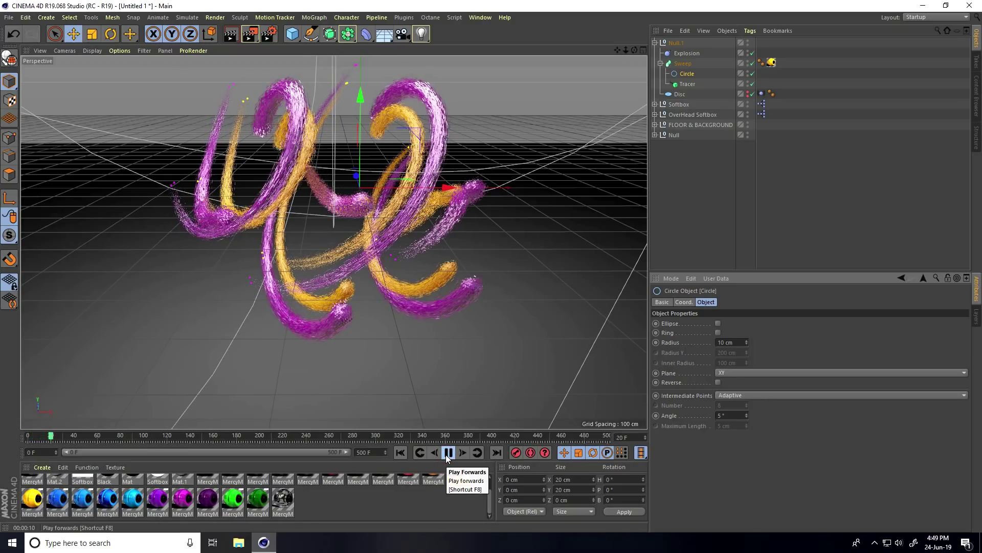
{"action": "left_click", "coordinate": [448, 453]}
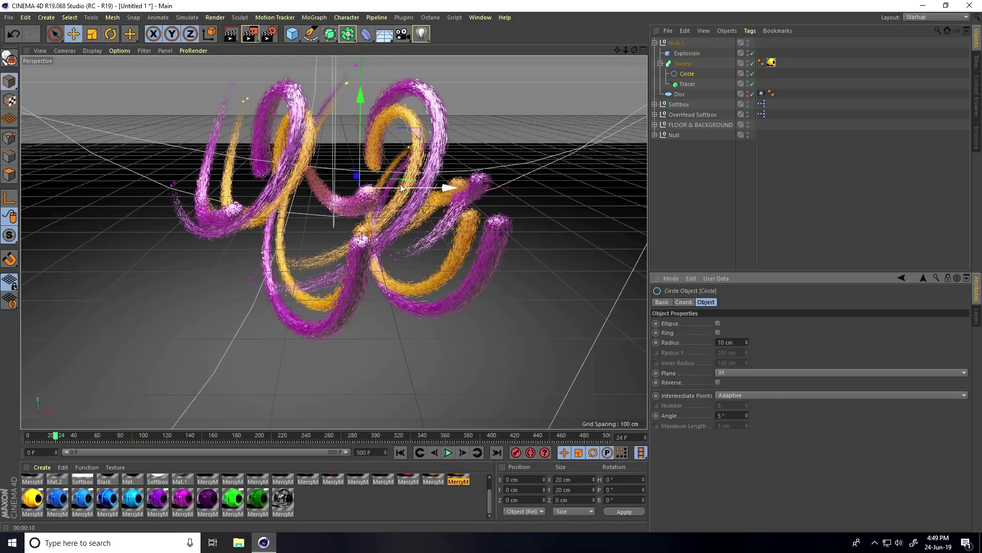
Set the Disc in Null.1 to 4 rotation segments and preview the animation from the start to frame 86.
{"action": "left_click", "coordinate": [684, 96]}
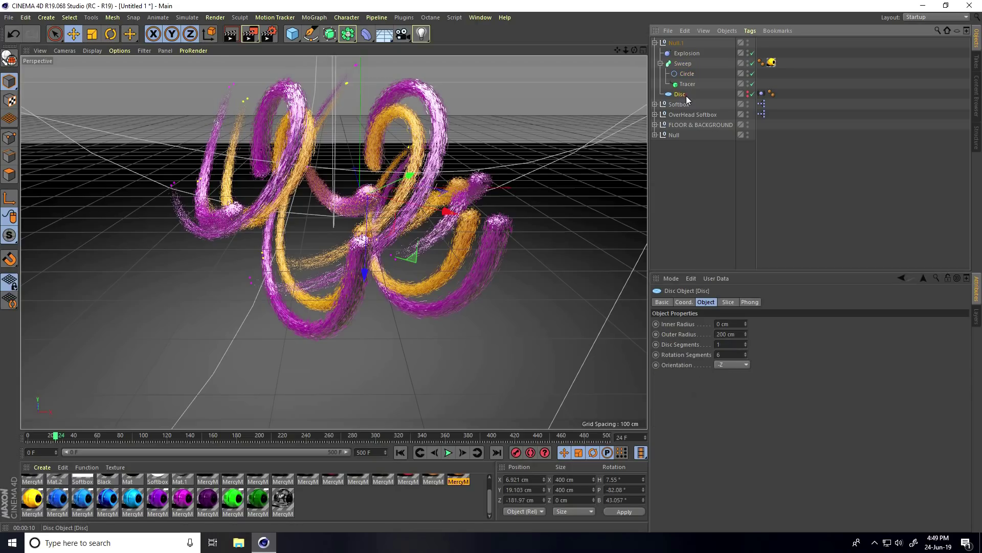
{"action": "left_click", "coordinate": [746, 356]}
{"action": "left_click", "coordinate": [745, 356]}
{"action": "left_click", "coordinate": [396, 452]}
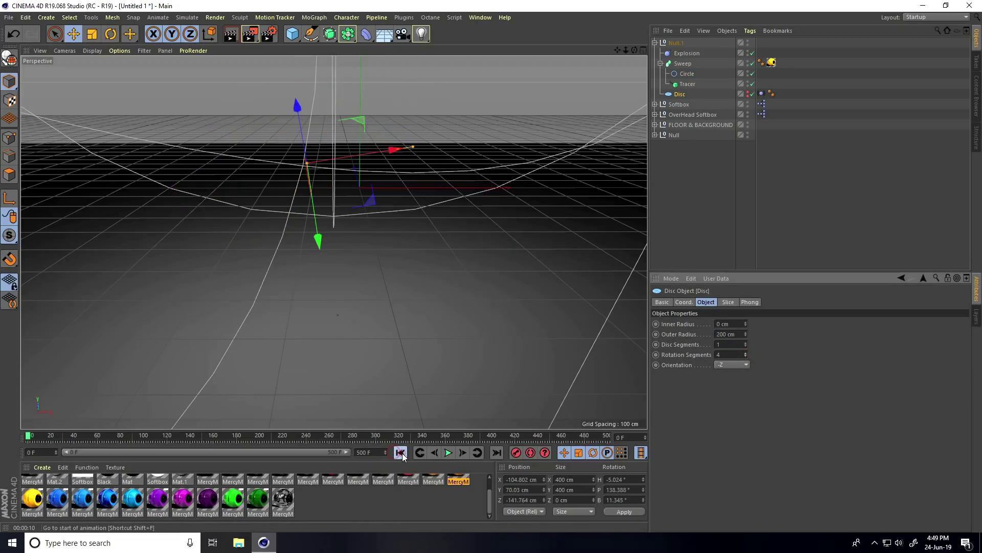
{"action": "left_click", "coordinate": [448, 453]}
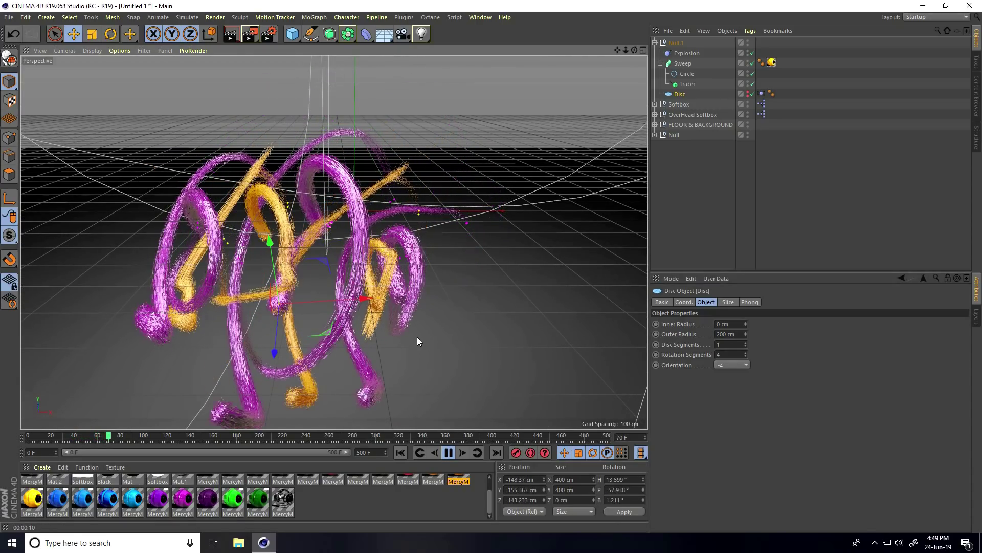
{"action": "left_click", "coordinate": [448, 452]}
Duplicate the Null.1 group that holds the yellow trails.
{"action": "left_click", "coordinate": [654, 43]}
{"action": "left_click", "coordinate": [672, 44]}
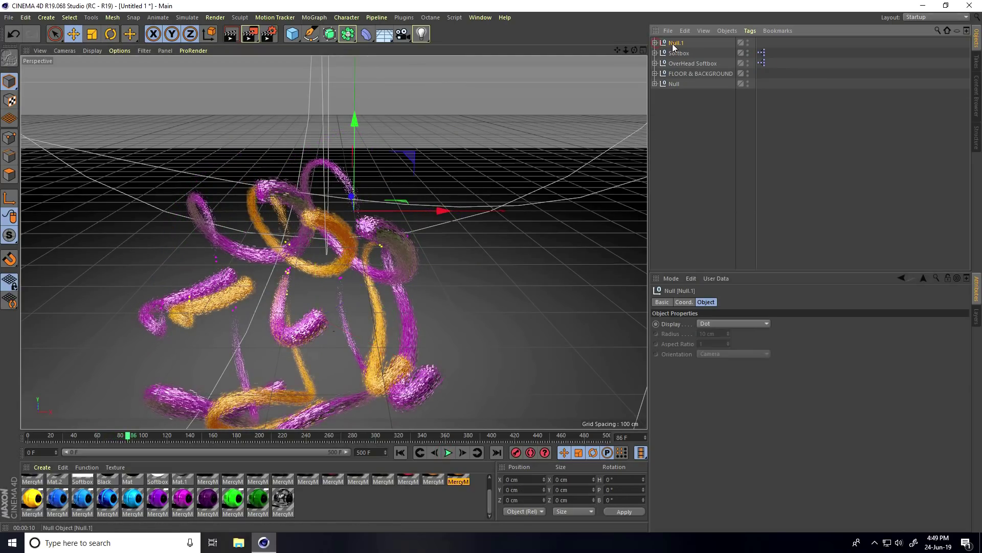
{"action": "key", "text": "ctrl+v"}
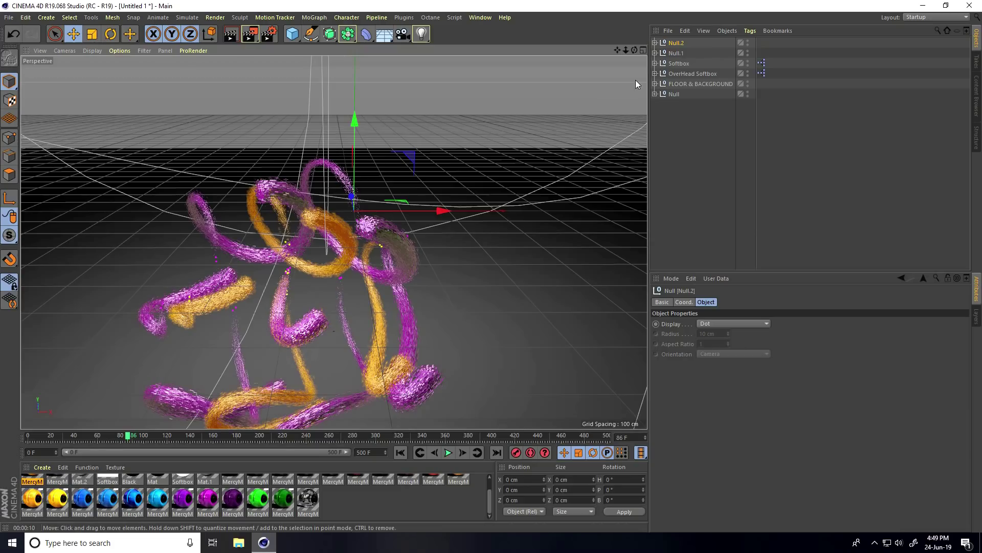
Change the outer radius of the Disc in Null.2.
{"action": "left_click", "coordinate": [655, 43]}
{"action": "left_click", "coordinate": [680, 94]}
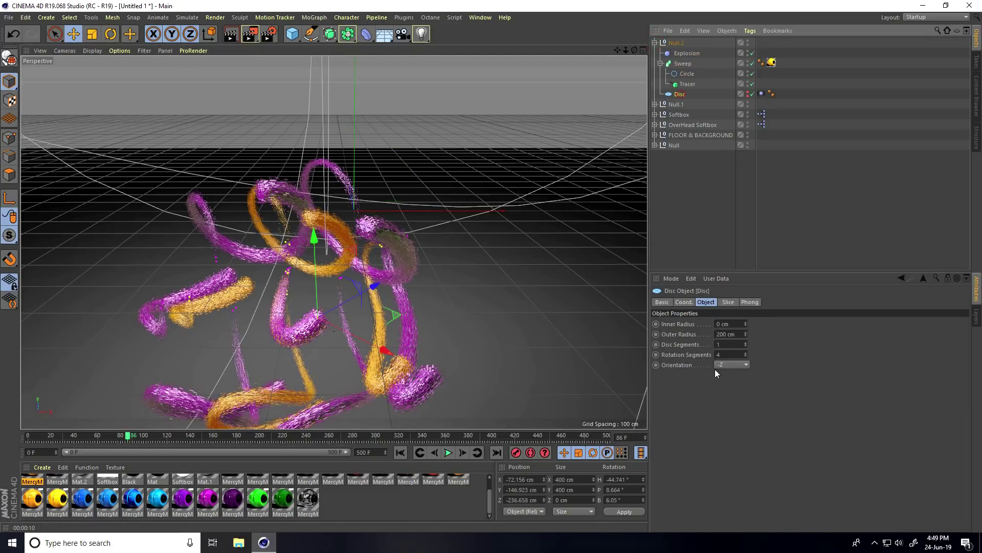
{"action": "left_click", "coordinate": [740, 335]}
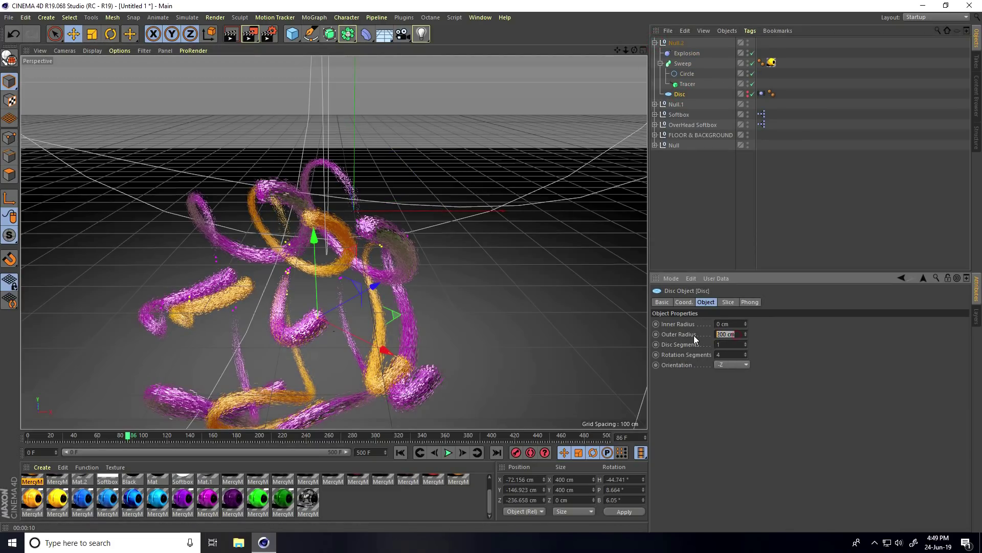
{"action": "type", "text": "1"}
Set the Circle radius in Null.2's Sweep to 12 cm and apply the light blue MercyMP material to that Sweep.
{"action": "left_click", "coordinate": [690, 73]}
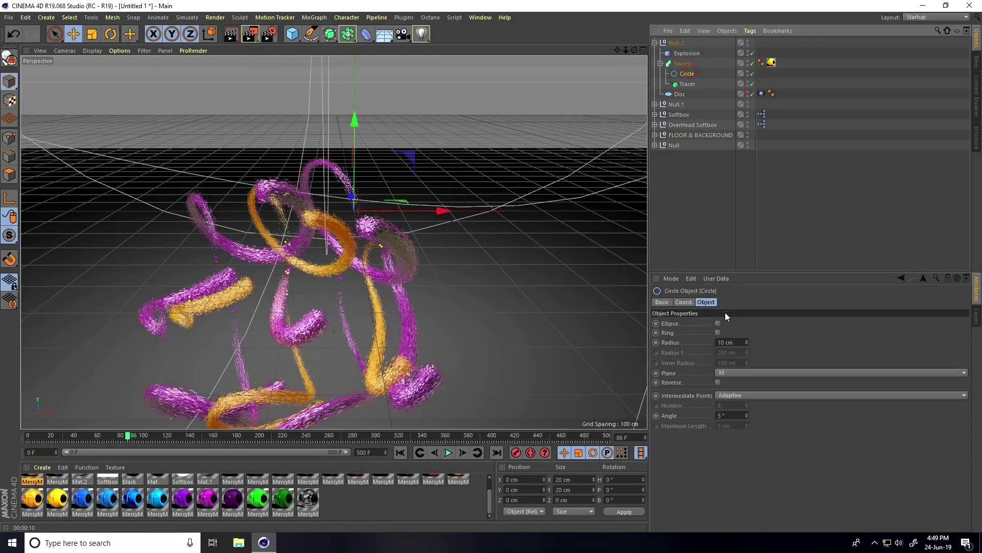
{"action": "left_click", "coordinate": [740, 342]}
{"action": "type", "text": "12"}
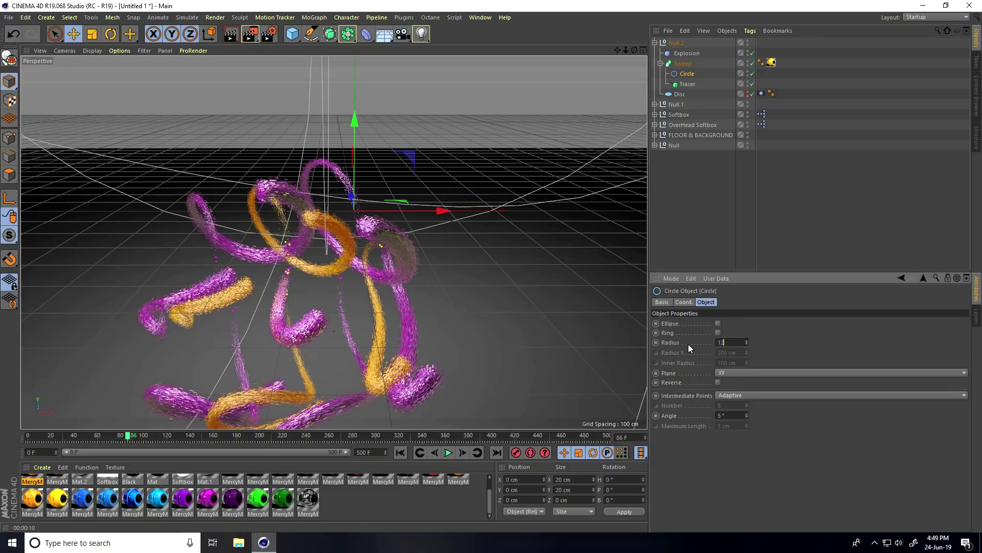
{"action": "key", "text": "Return"}
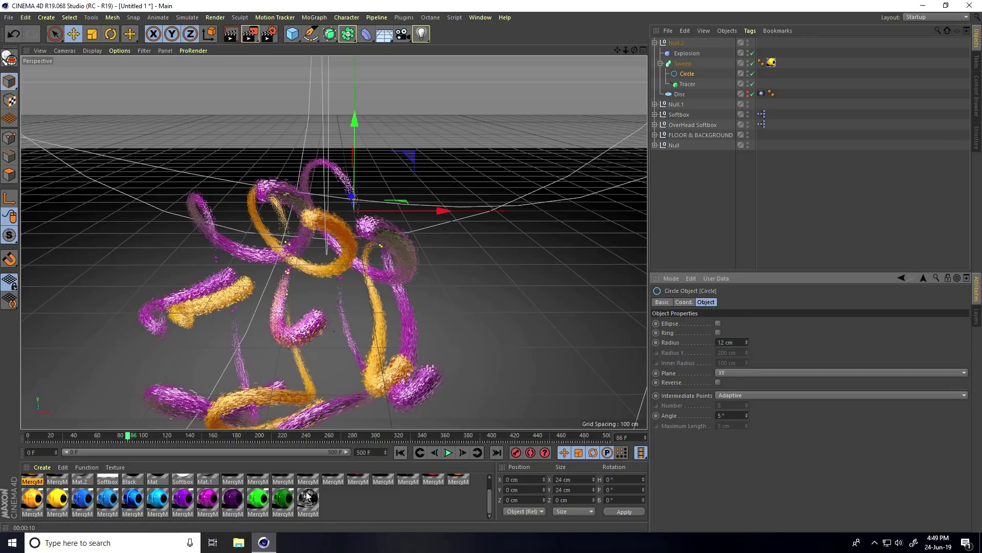
{"action": "left_click_drag", "start_coordinate": [156, 507], "coordinate": [725, 144]}
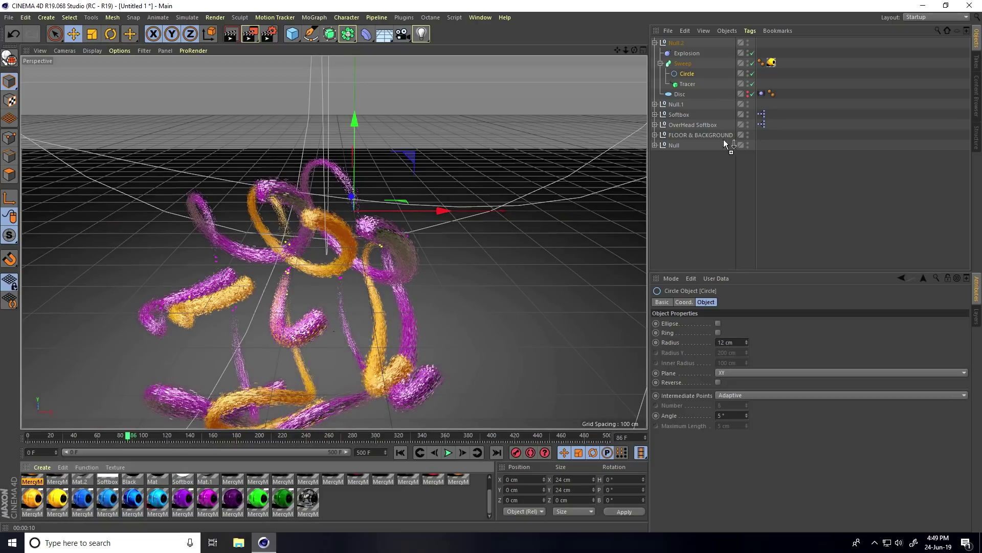
{"action": "left_click_drag", "start_coordinate": [777, 62], "coordinate": [777, 63]}
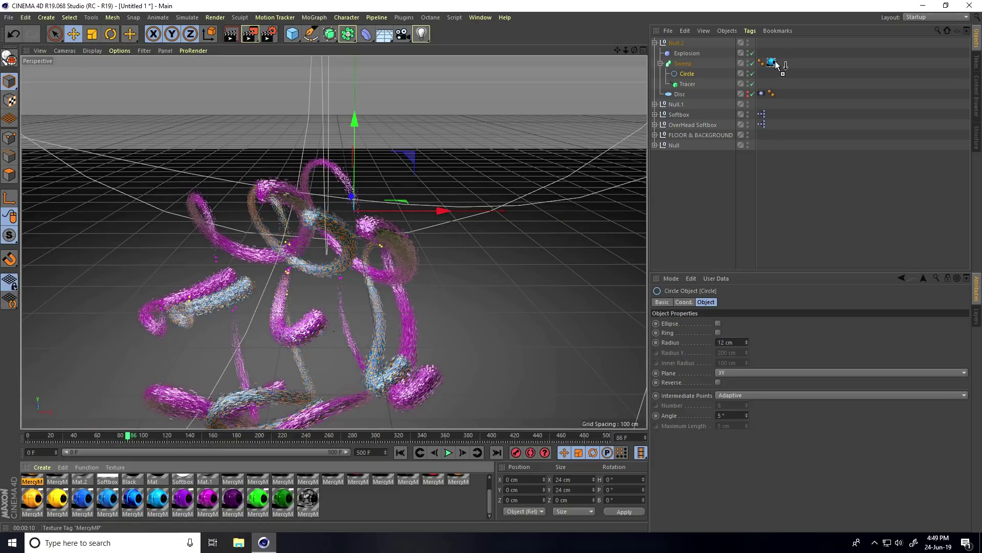
Preview the animation from the start to frame 40.
{"action": "left_click", "coordinate": [399, 453]}
{"action": "left_click", "coordinate": [448, 452]}
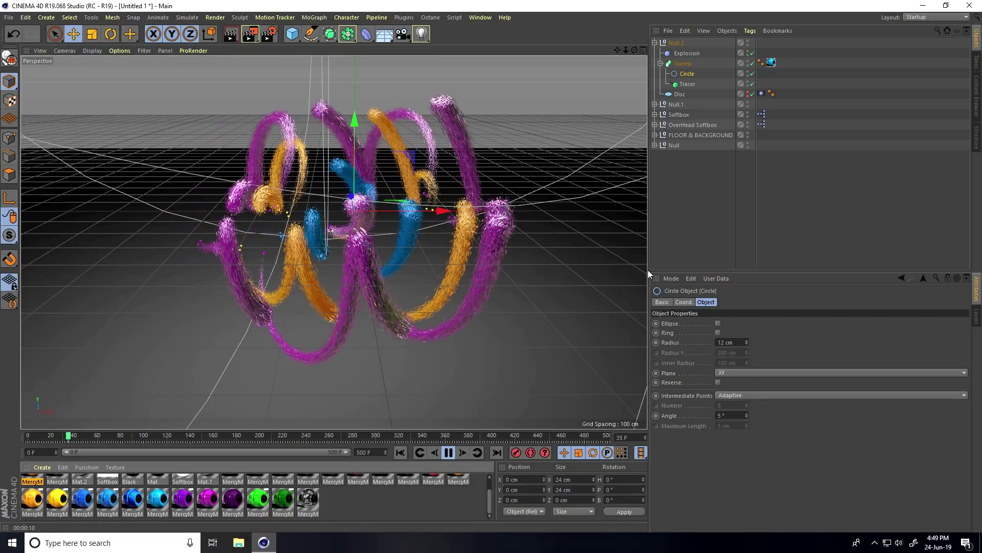
{"action": "left_click", "coordinate": [448, 453]}
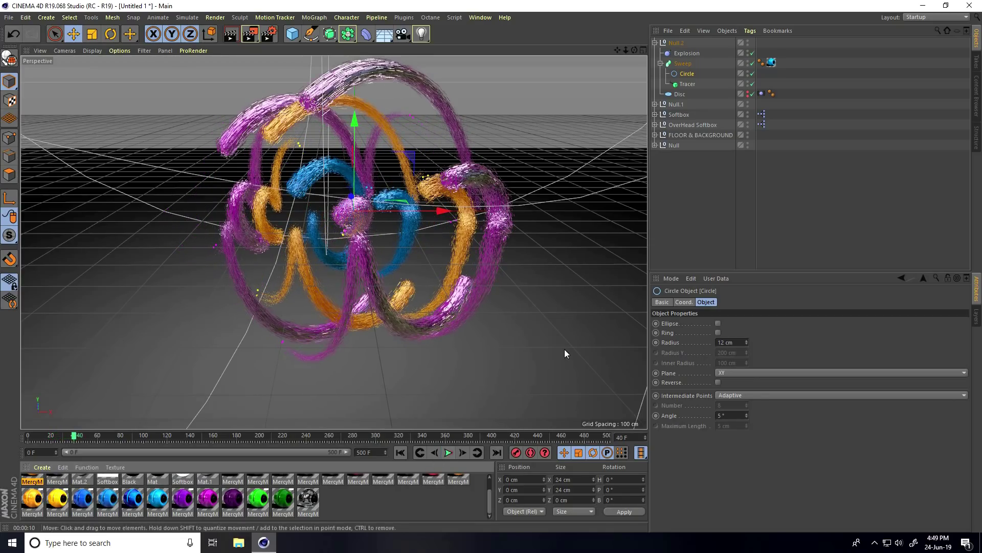
Move the Null group directly below Null.1 in the object hierarchy and expand both groups.
{"action": "left_click", "coordinate": [655, 104]}
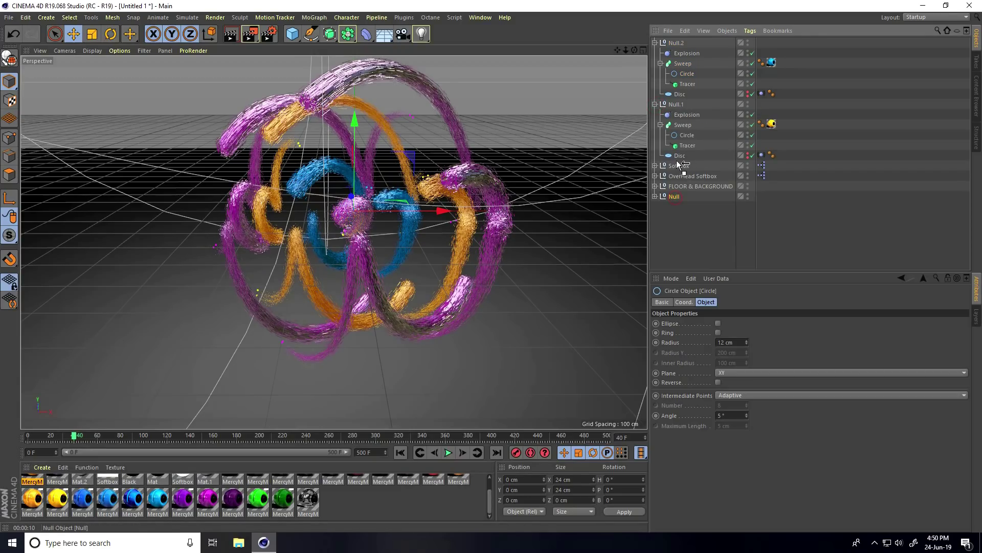
{"action": "left_click_drag", "start_coordinate": [679, 165], "coordinate": [678, 165]}
{"action": "left_click", "coordinate": [655, 167]}
Disable the Explosion deformers in Null, Null.1 and Null.2 and preview the animation from the start to frame 365.
{"action": "left_click", "coordinate": [753, 176]}
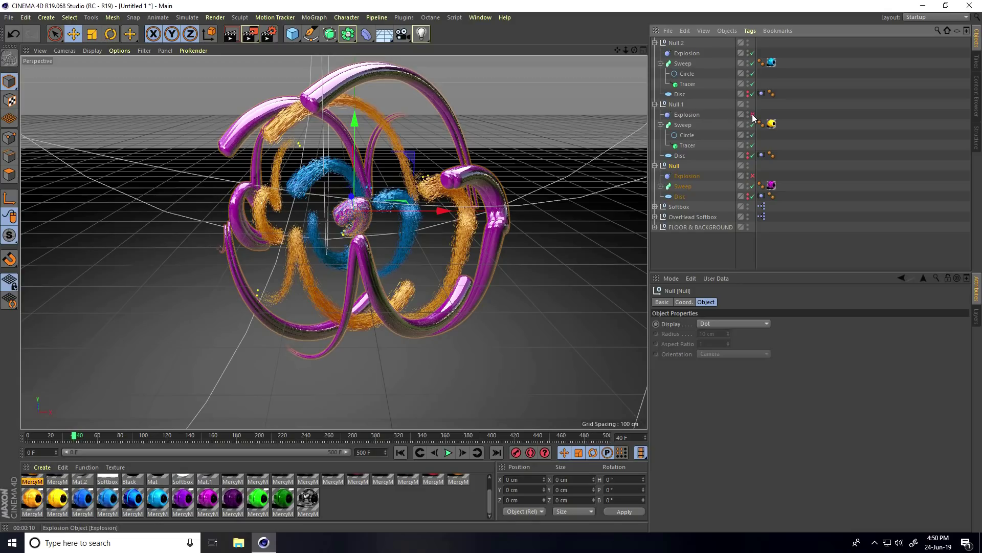
{"action": "left_click", "coordinate": [753, 53]}
{"action": "left_click", "coordinate": [401, 452]}
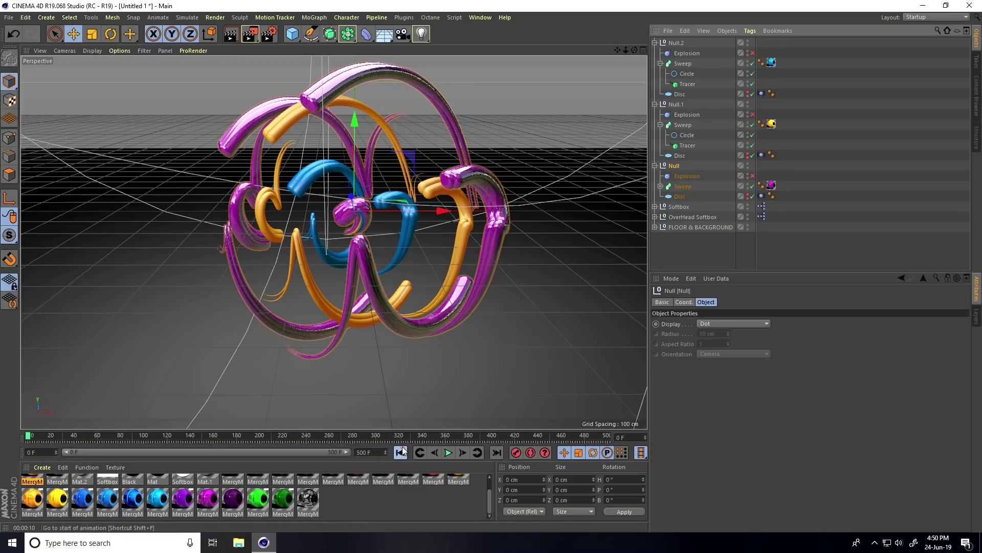
{"action": "left_click", "coordinate": [448, 452]}
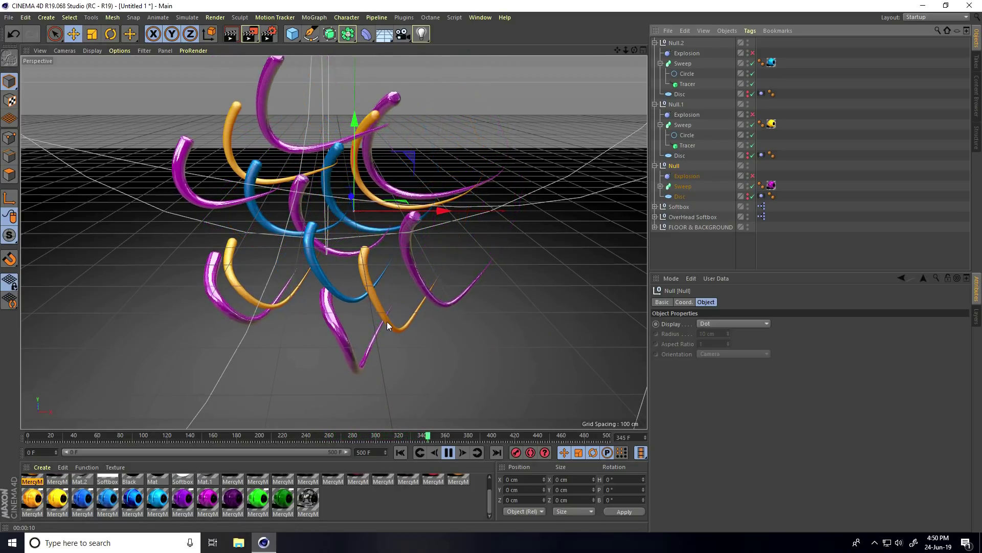
{"action": "left_click", "coordinate": [449, 452]}
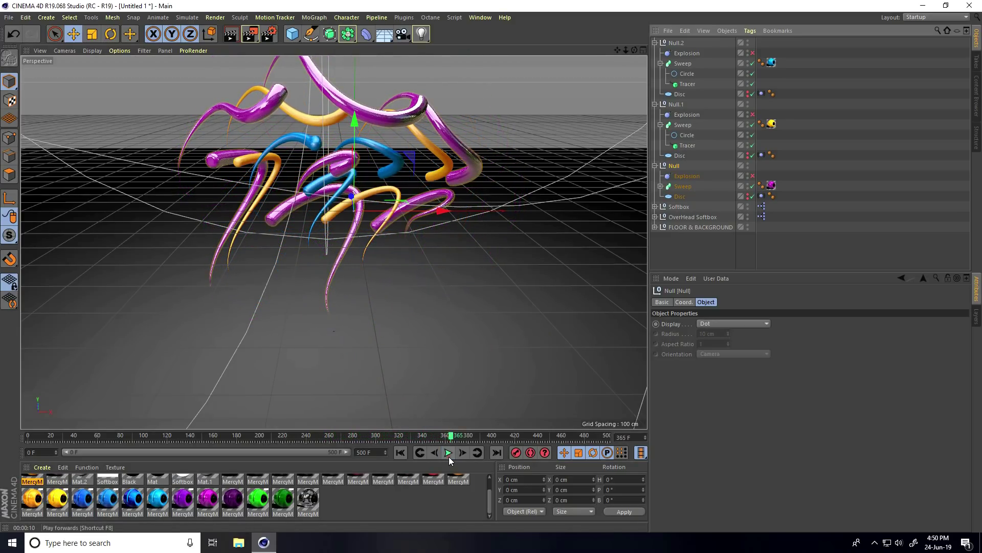
Re-enable the Explosion deformers in Null, Null.1 and Null.2.
{"action": "left_click", "coordinate": [687, 178]}
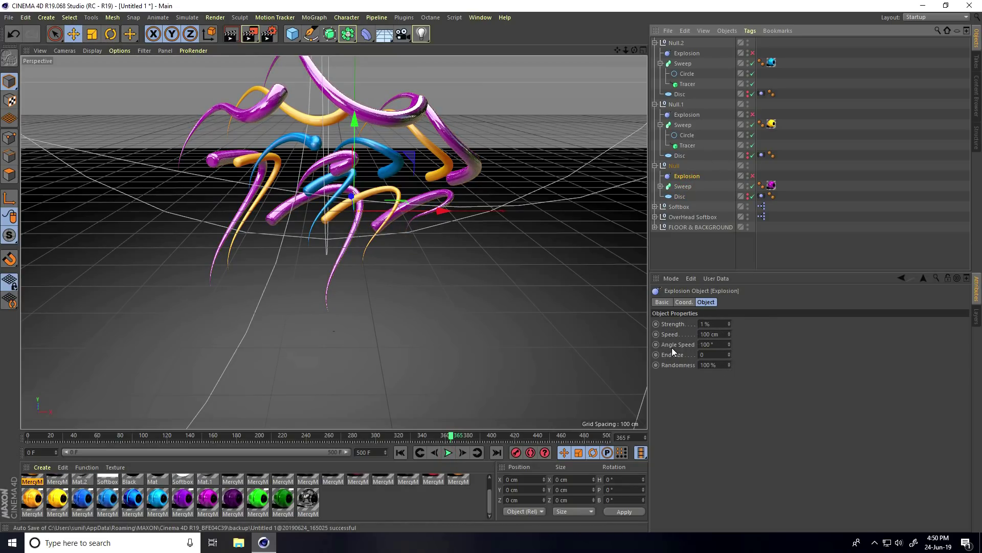
{"action": "left_click", "coordinate": [752, 175]}
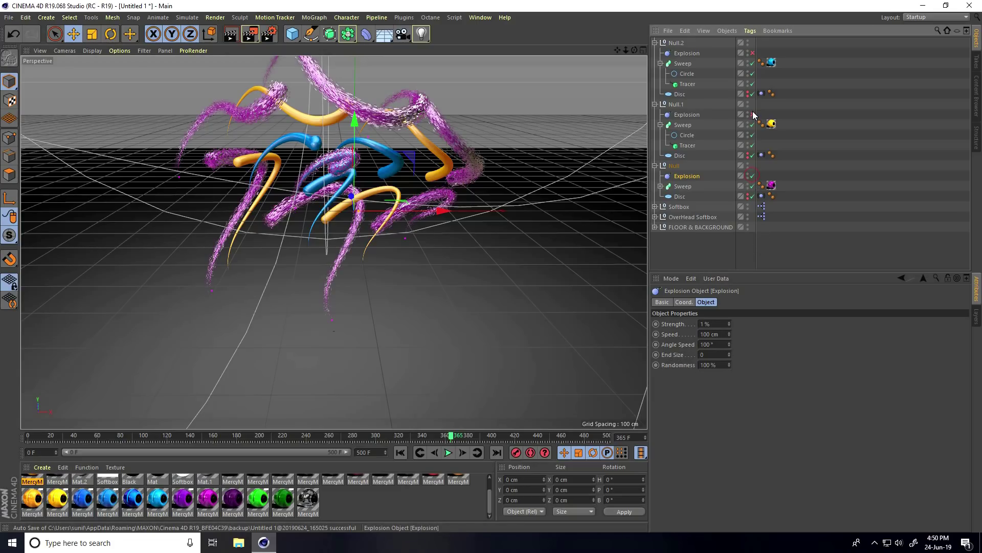
{"action": "left_click", "coordinate": [752, 114]}
{"action": "left_click", "coordinate": [753, 52]}
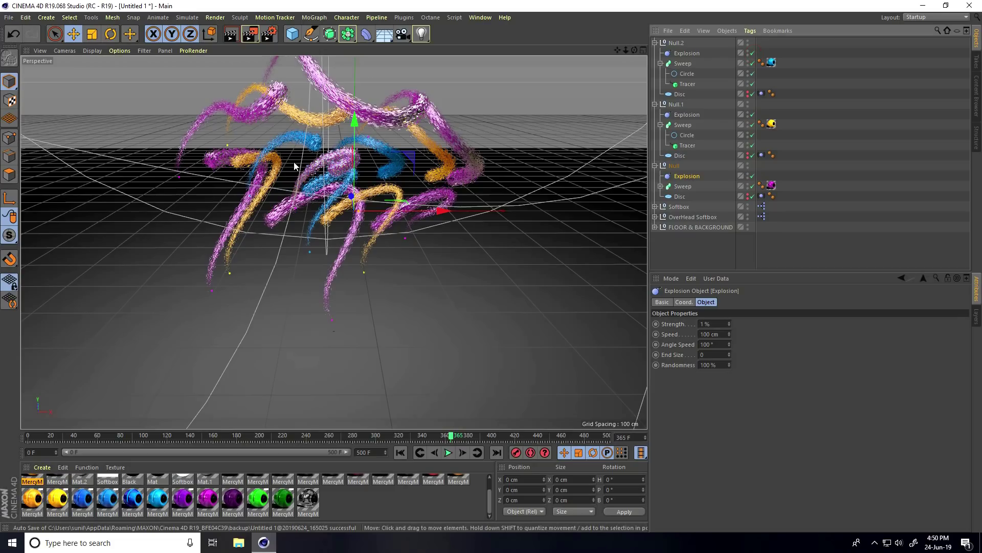
Preview the exploded trails from the start of the animation to frame 36.
{"action": "left_click", "coordinate": [401, 453]}
{"action": "left_click", "coordinate": [447, 452]}
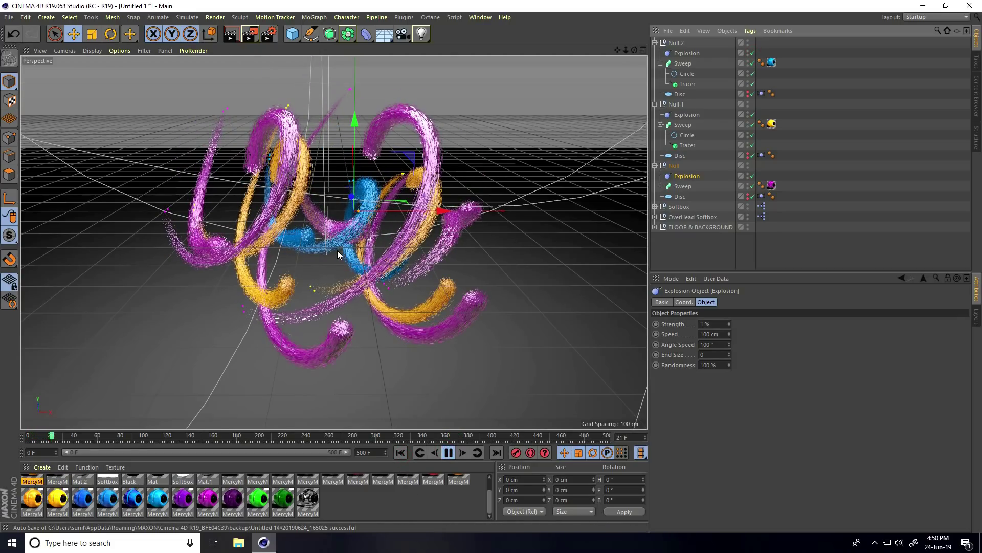
{"action": "left_click", "coordinate": [451, 453]}
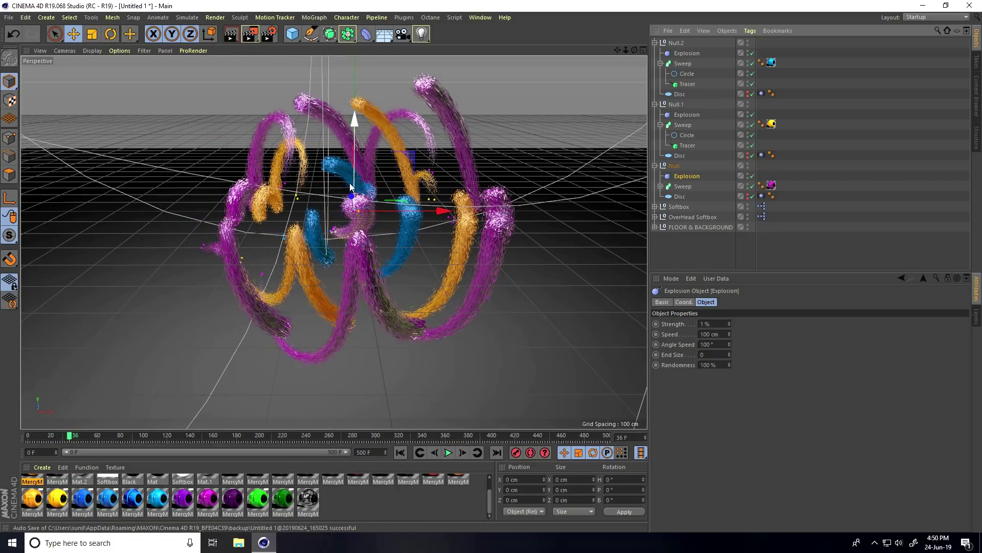
Add the Ambient Occlusion and Global Illumination effects to the render settings.
{"action": "left_click", "coordinate": [266, 38]}
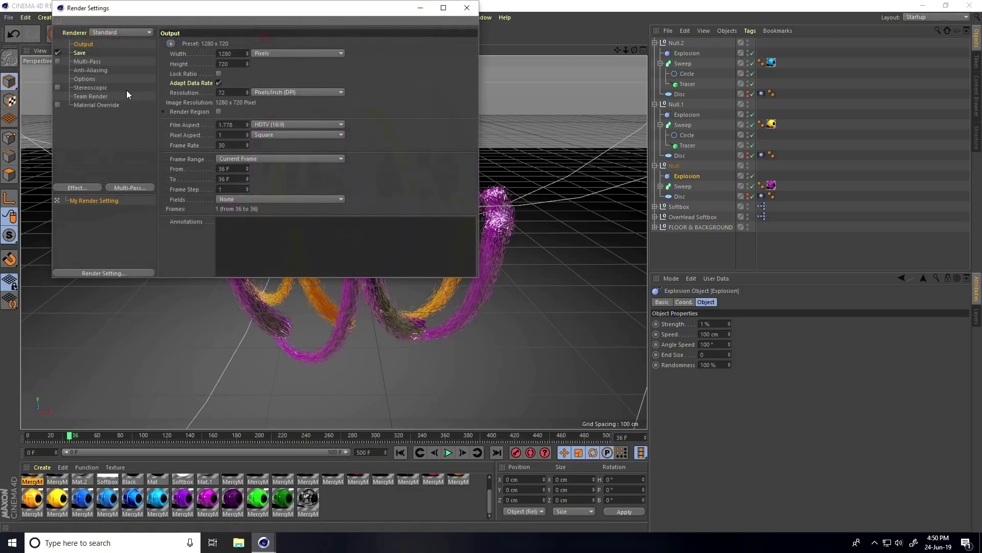
{"action": "left_click", "coordinate": [84, 189]}
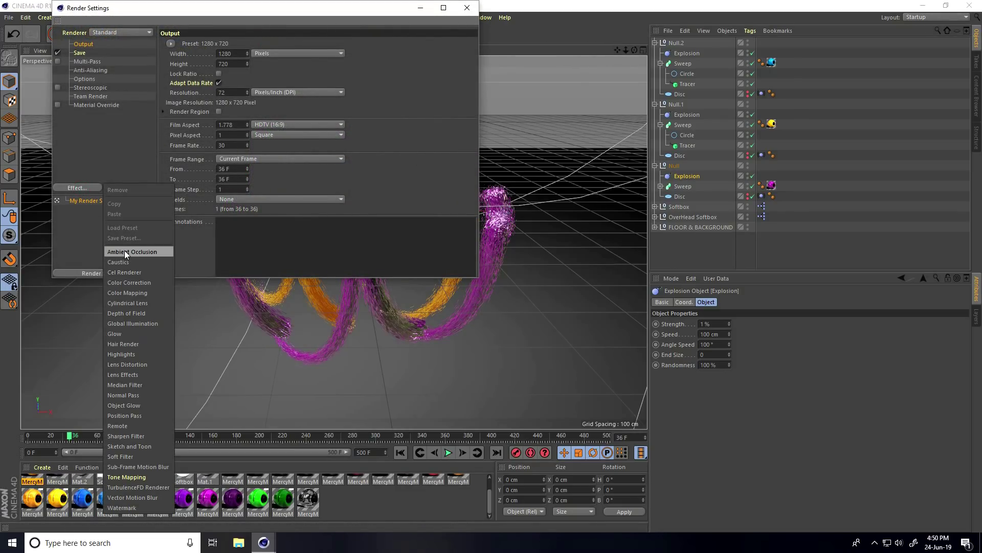
{"action": "left_click", "coordinate": [138, 252]}
{"action": "left_click", "coordinate": [81, 187]}
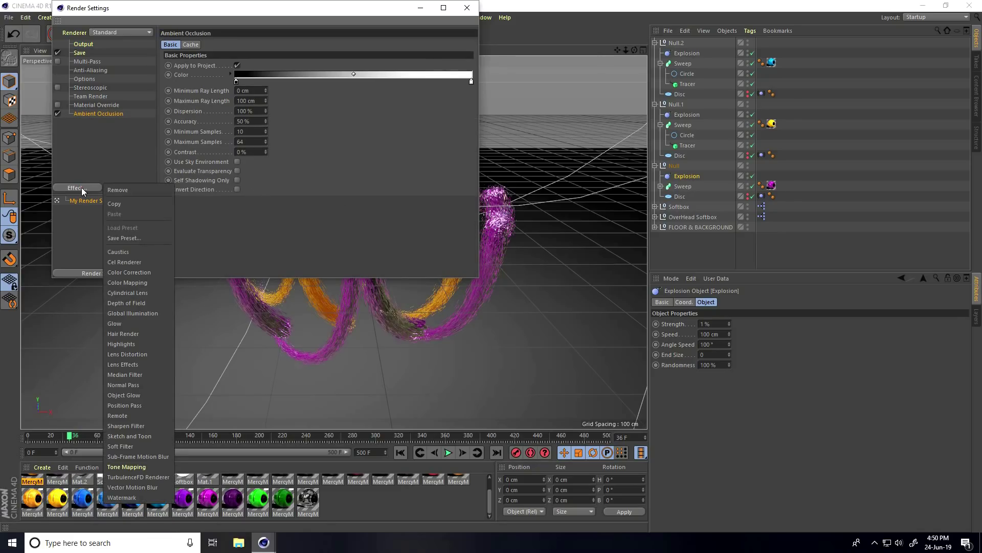
{"action": "left_click", "coordinate": [128, 314]}
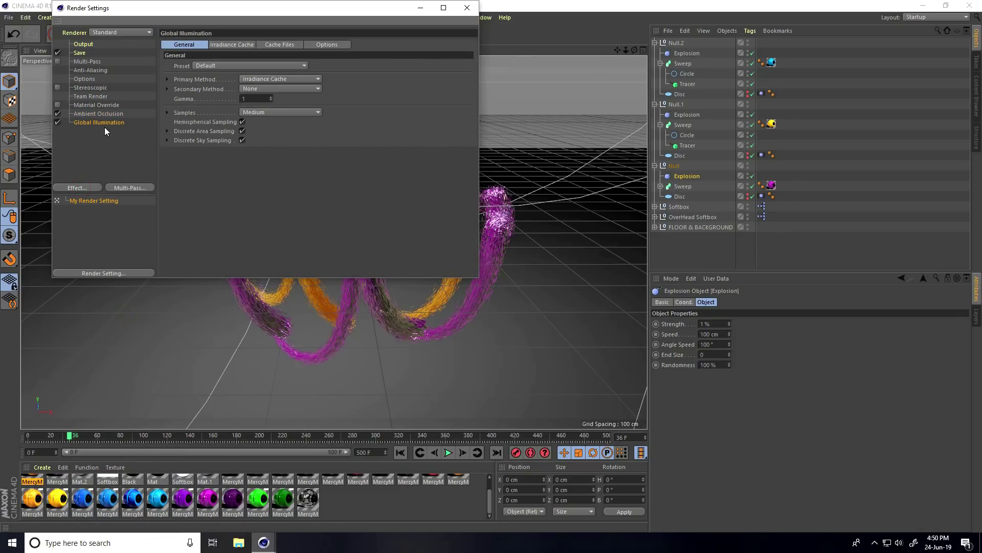
Review the Record Density options of the Global Illumination irradiance cache and the Anti-Aliasing settings.
{"action": "left_click", "coordinate": [217, 46]}
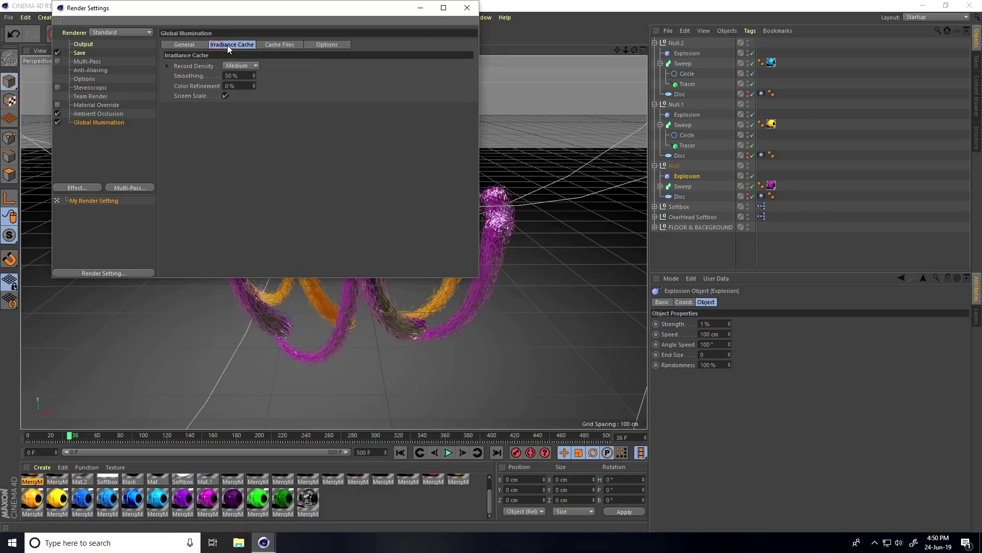
{"action": "left_click", "coordinate": [229, 67]}
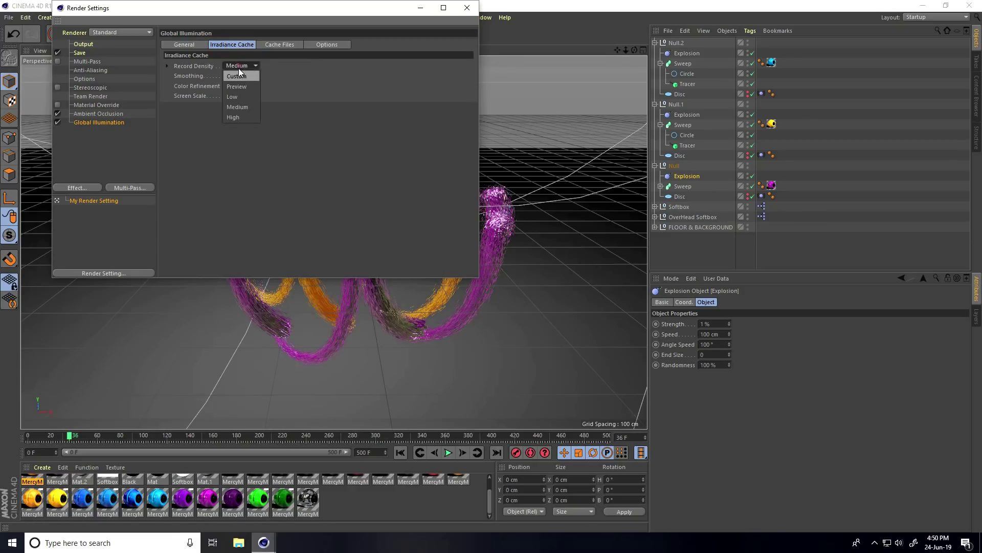
{"action": "left_click", "coordinate": [81, 71]}
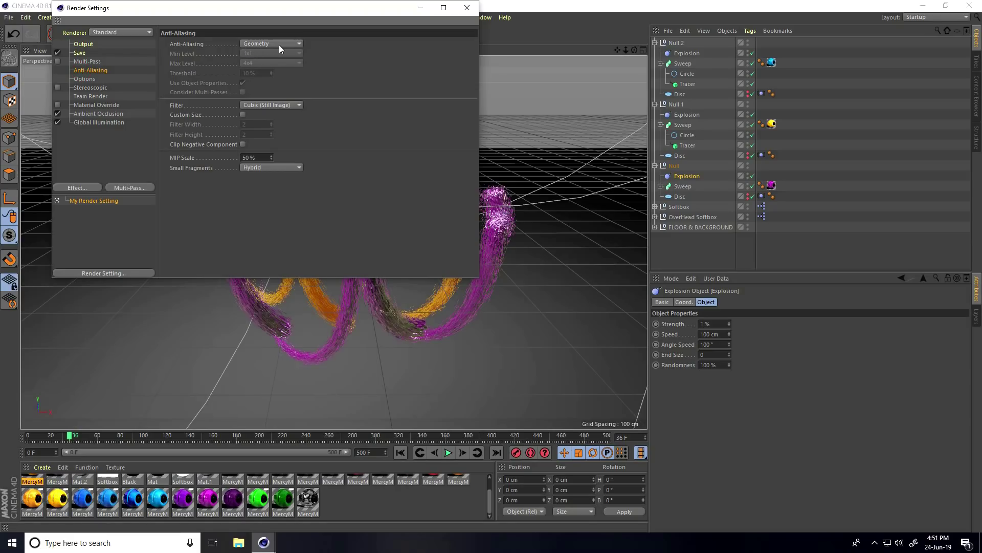
Set the saved render image format to JPG.
{"action": "left_click", "coordinate": [80, 53]}
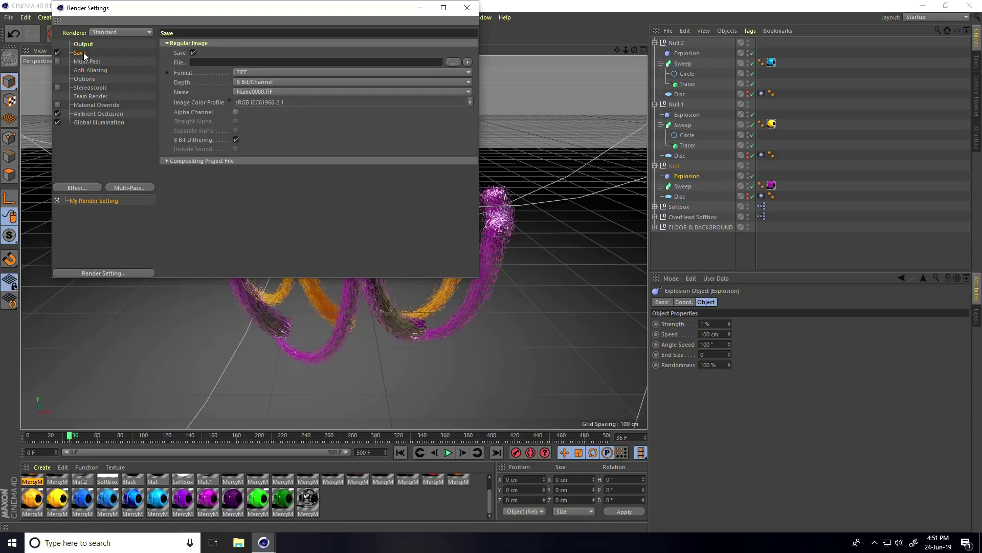
{"action": "left_click", "coordinate": [243, 72]}
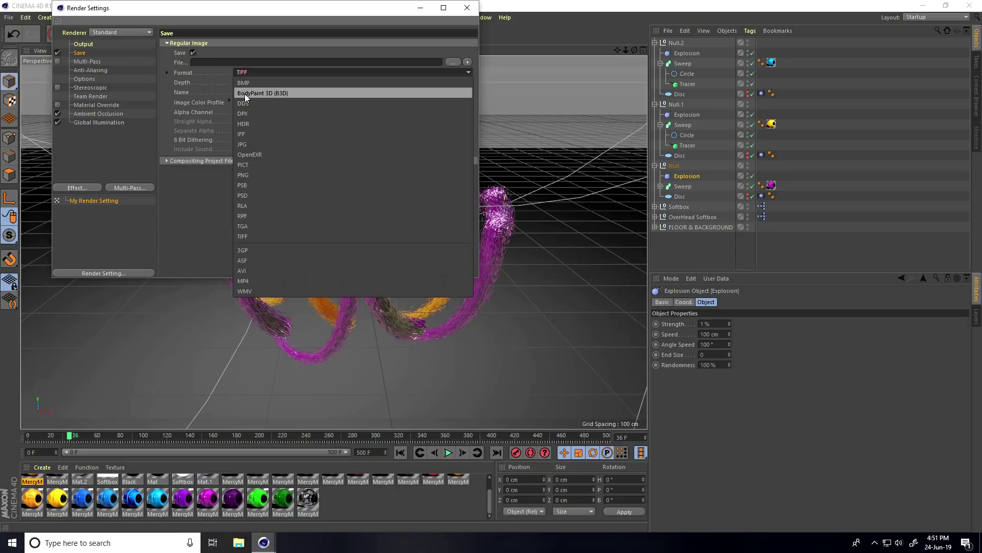
{"action": "left_click", "coordinate": [251, 145]}
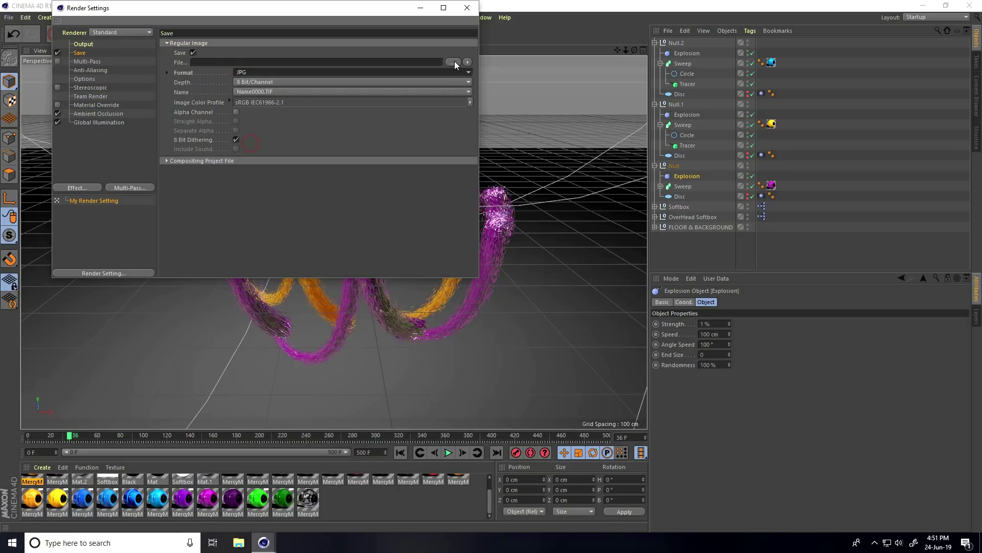
Create a folder named renders on the Desktop for the render output and open it.
{"action": "left_click", "coordinate": [454, 62]}
{"action": "left_click", "coordinate": [48, 76]}
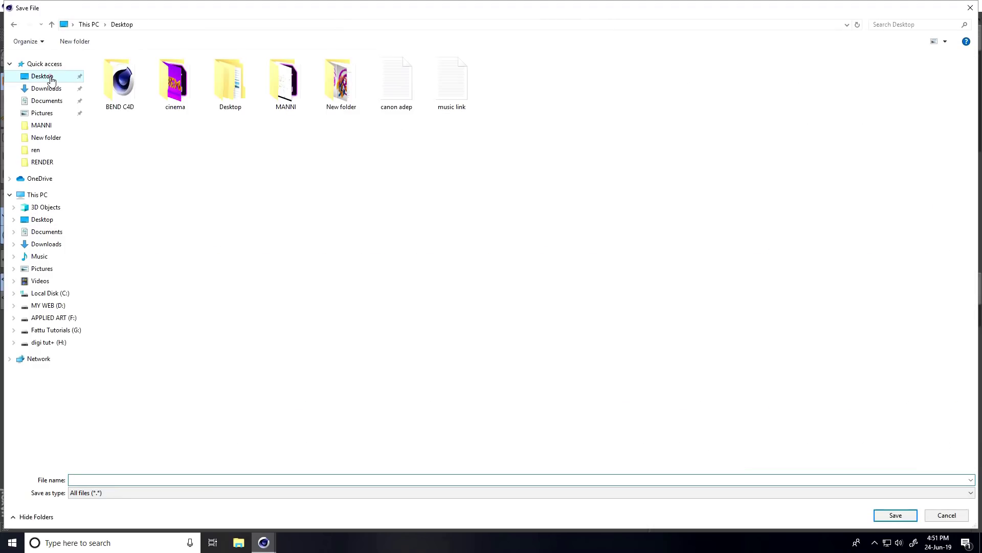
{"action": "right_click", "coordinate": [173, 219]}
{"action": "mouse_move", "coordinate": [266, 332]}
{"action": "left_click", "coordinate": [302, 335]}
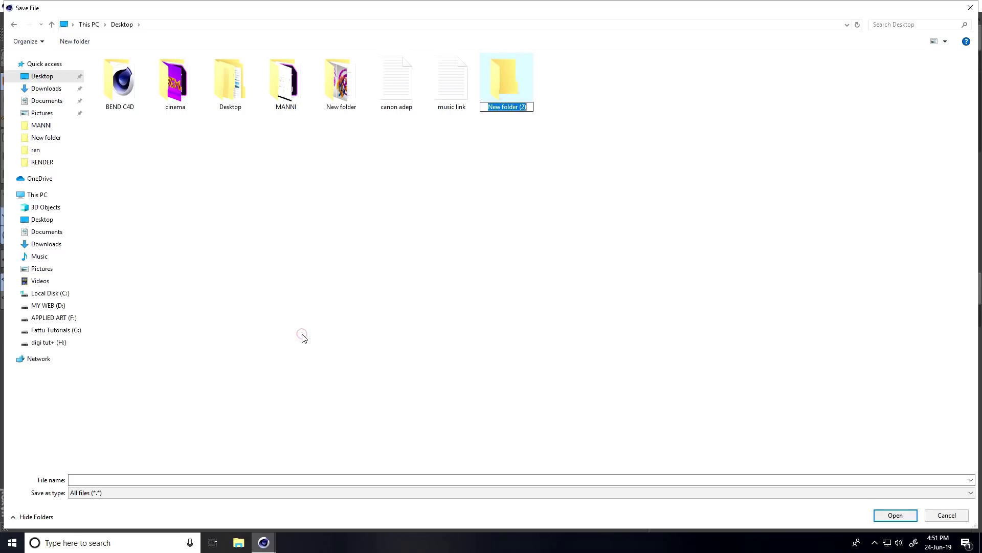
{"action": "type", "text": "renders"}
{"action": "key", "text": "Return"}
{"action": "key", "text": "Return"}
{"action": "left_click", "coordinate": [272, 480]}
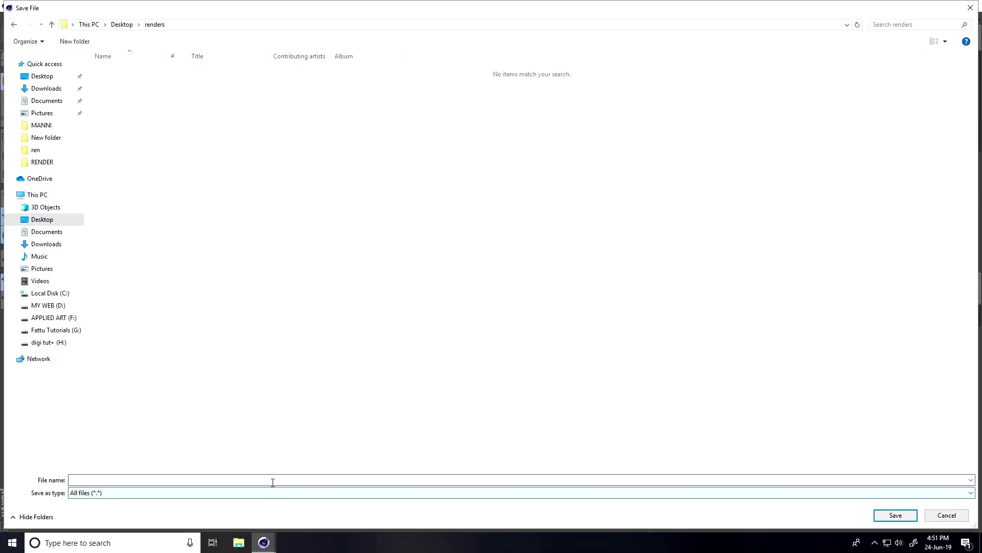
{"action": "type", "text": "a"}
{"action": "left_click", "coordinate": [970, 8]}
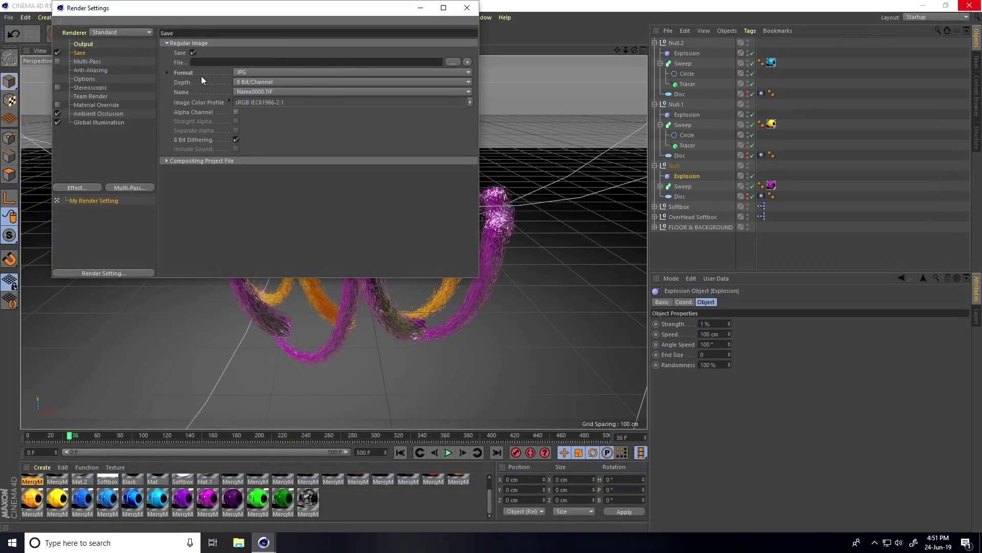
Apply the HDTV 1080 29.97 output preset, set the frame range to All Frames and close the render settings.
{"action": "left_click", "coordinate": [84, 45]}
{"action": "left_click", "coordinate": [181, 45]}
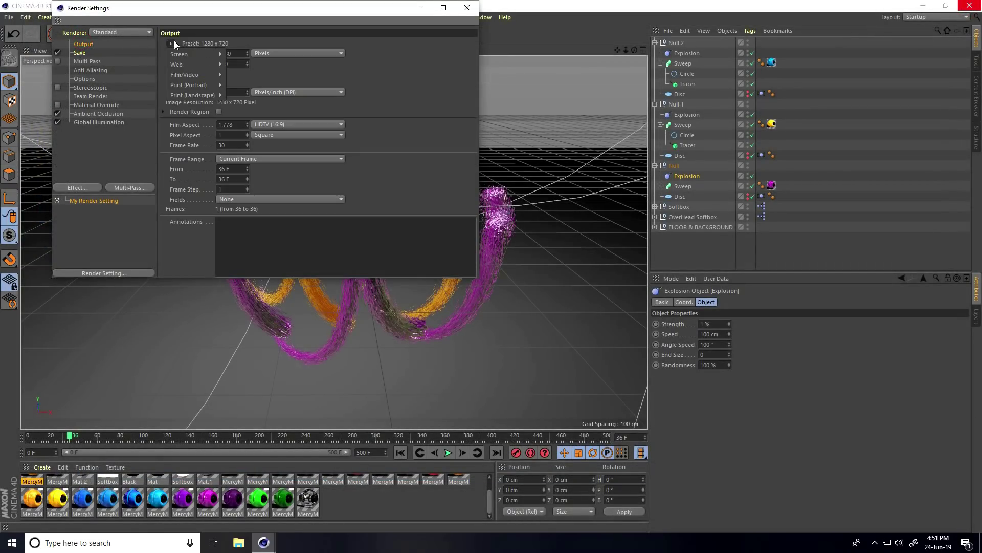
{"action": "mouse_move", "coordinate": [188, 77]}
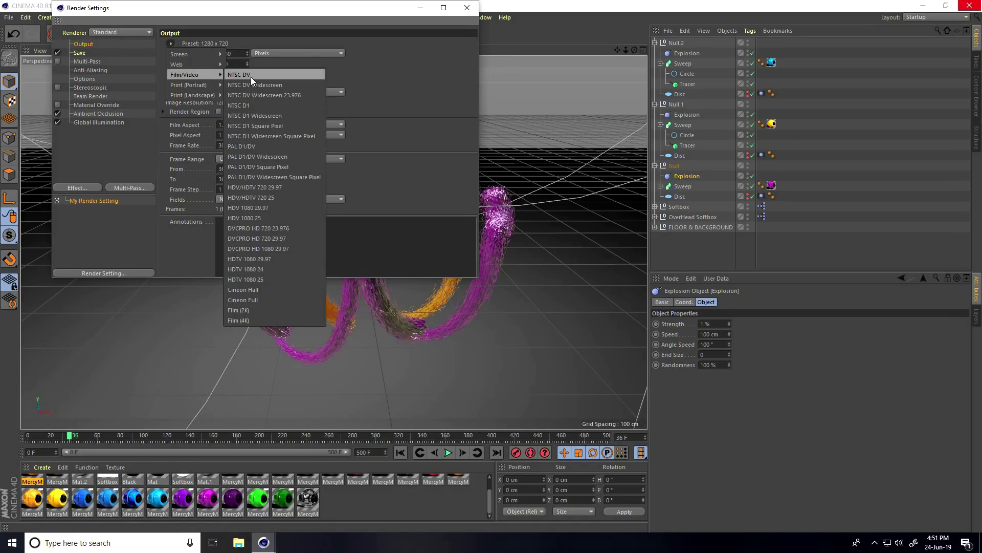
{"action": "left_click", "coordinate": [271, 260]}
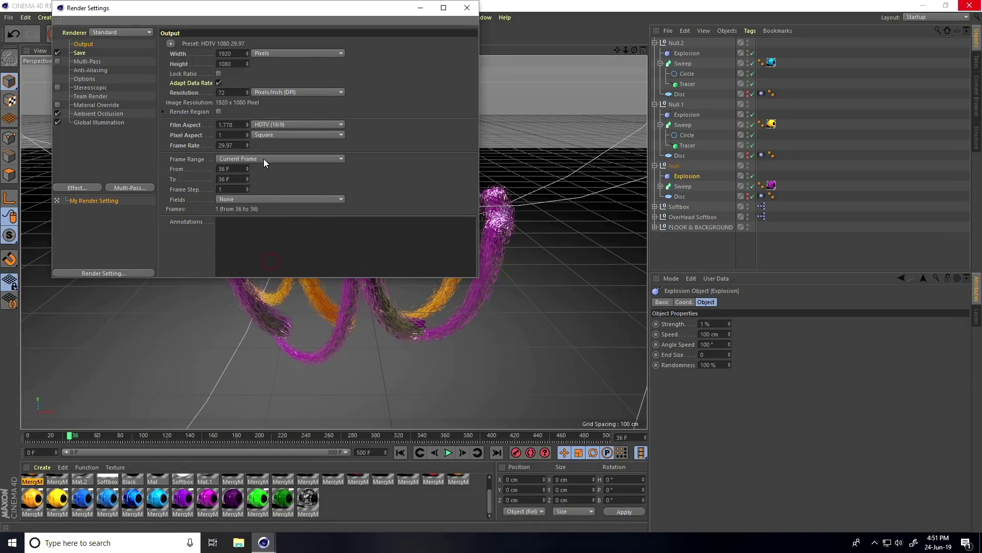
{"action": "left_click_drag", "start_coordinate": [263, 159], "coordinate": [264, 188]}
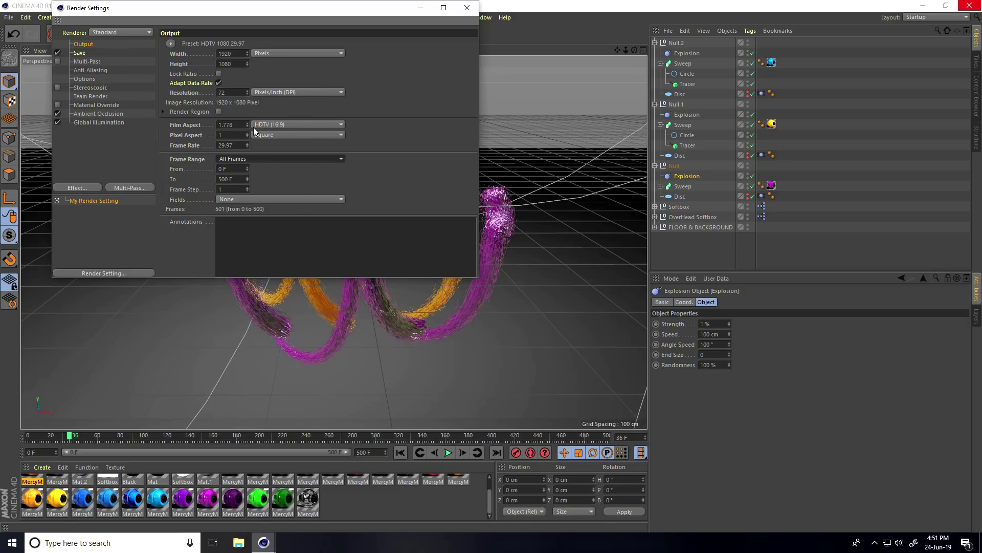
{"action": "left_click", "coordinate": [466, 8]}
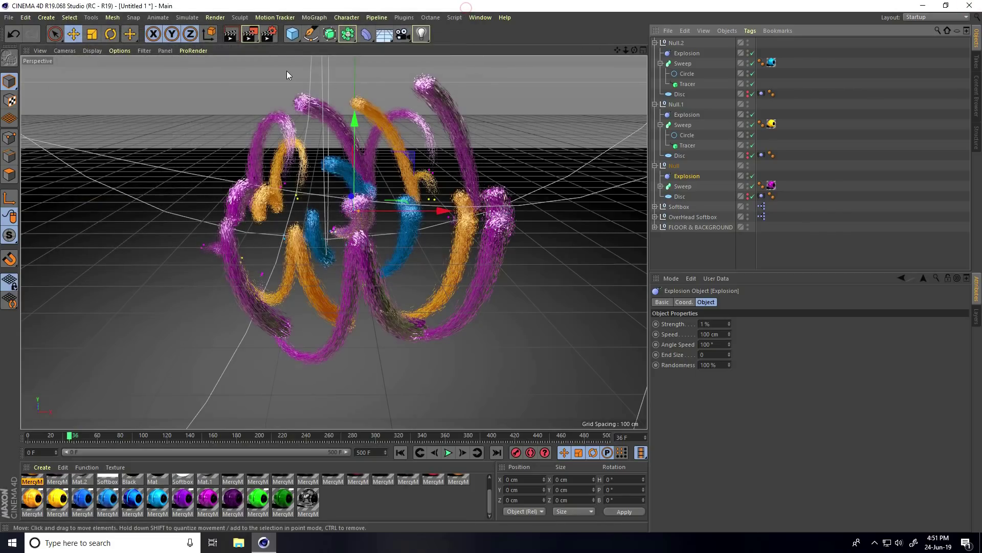
Render the animation to the Picture Viewer, continuing past the prompts including the missing Window3.jpg texture.
{"action": "left_click", "coordinate": [248, 35]}
{"action": "left_click", "coordinate": [520, 308]}
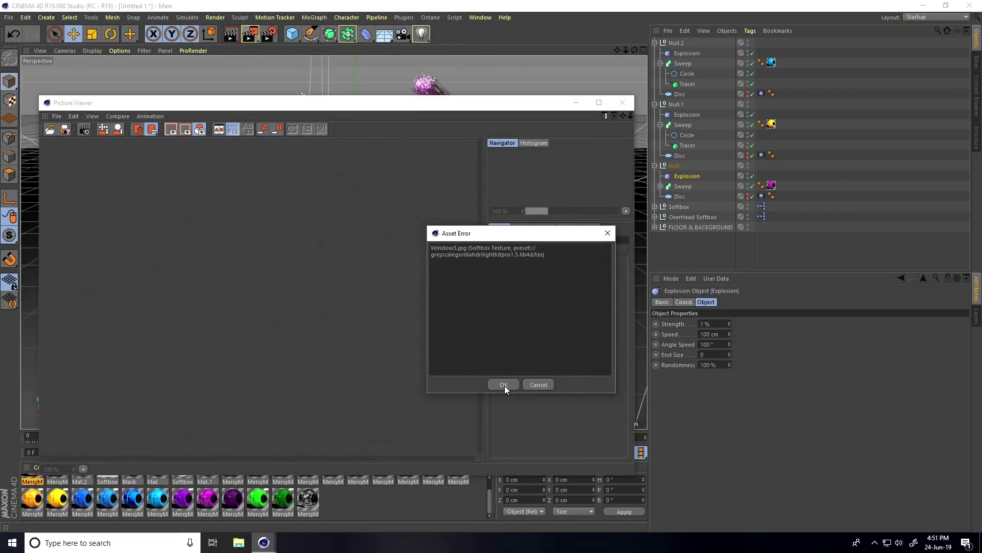
{"action": "left_click", "coordinate": [504, 385]}
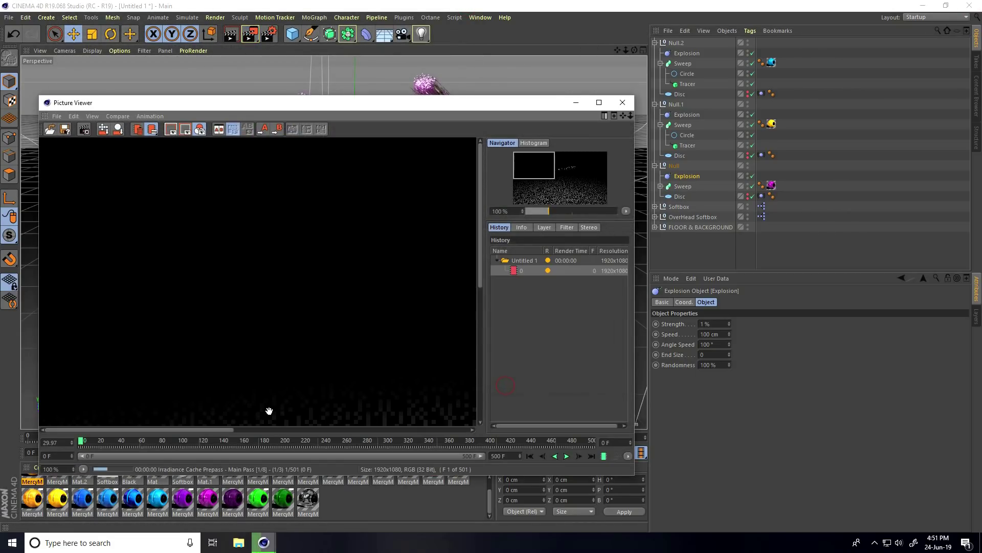